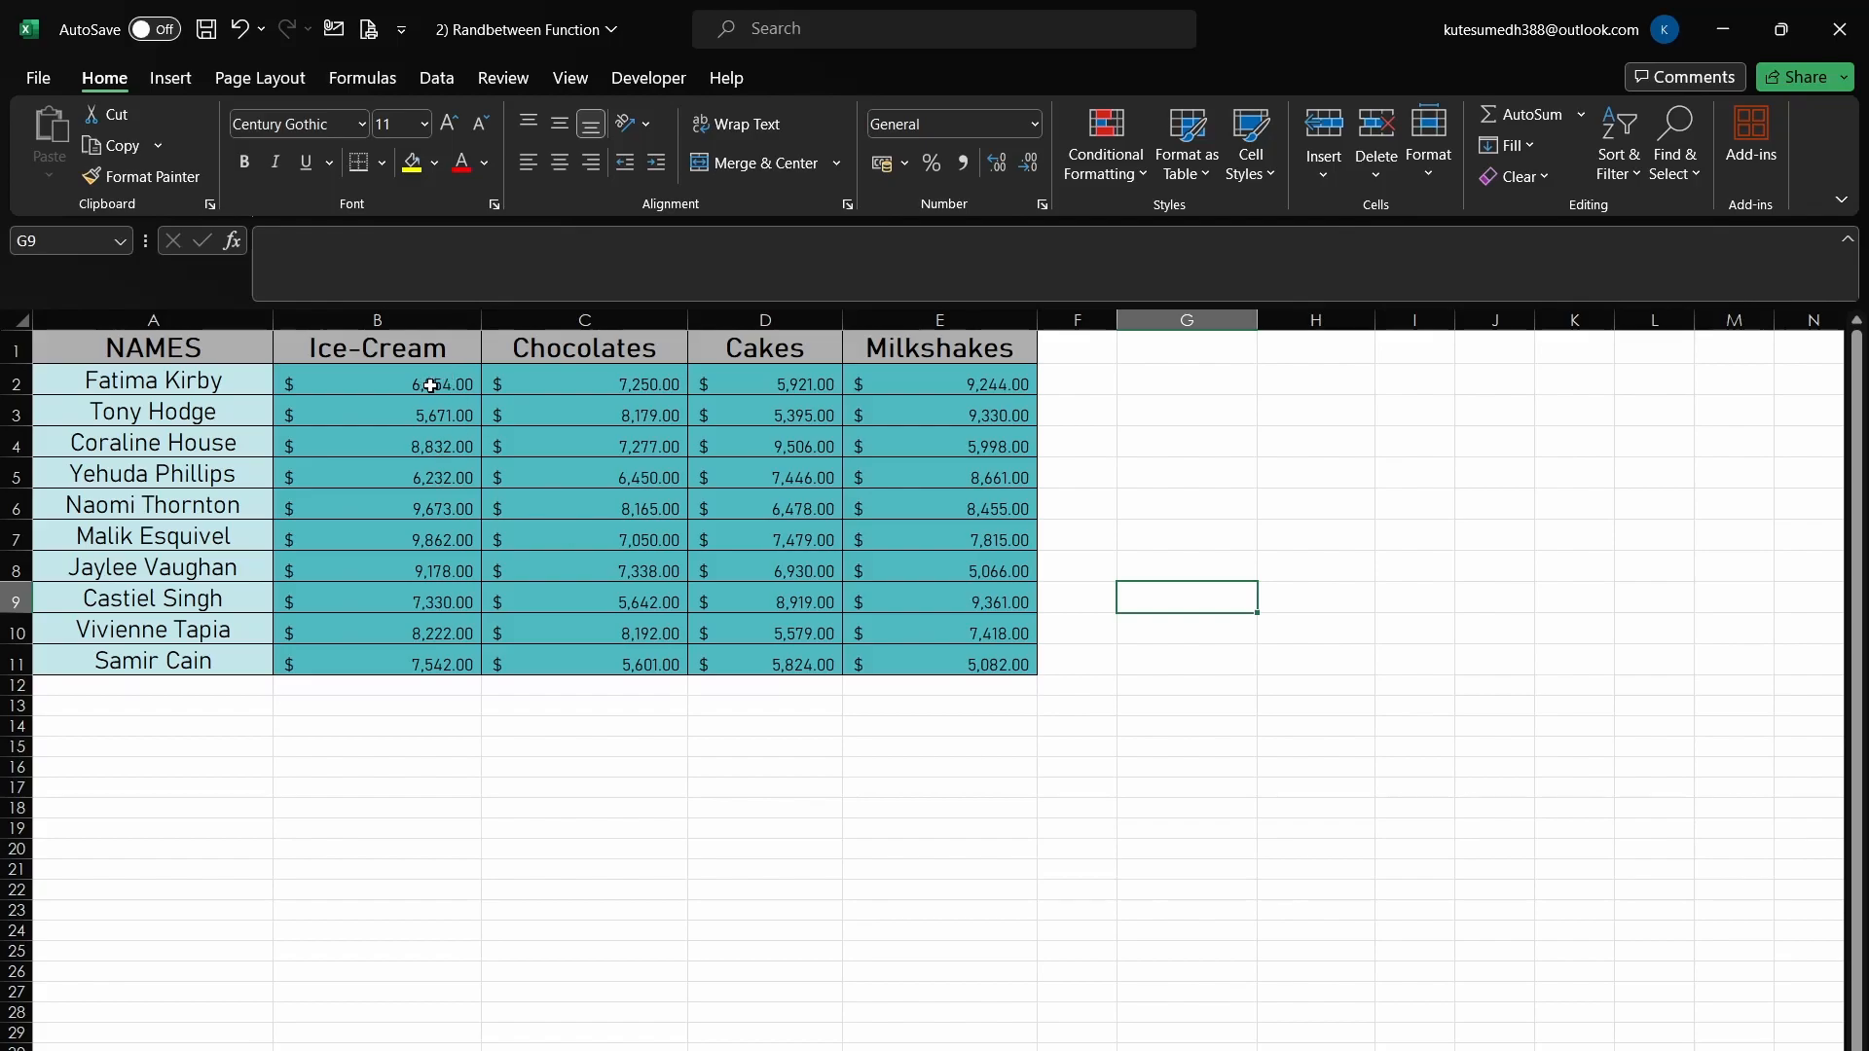
Clear the sales figures in B2:E11 from the table, keeping the names and headers.
drag(431, 385, 947, 657)
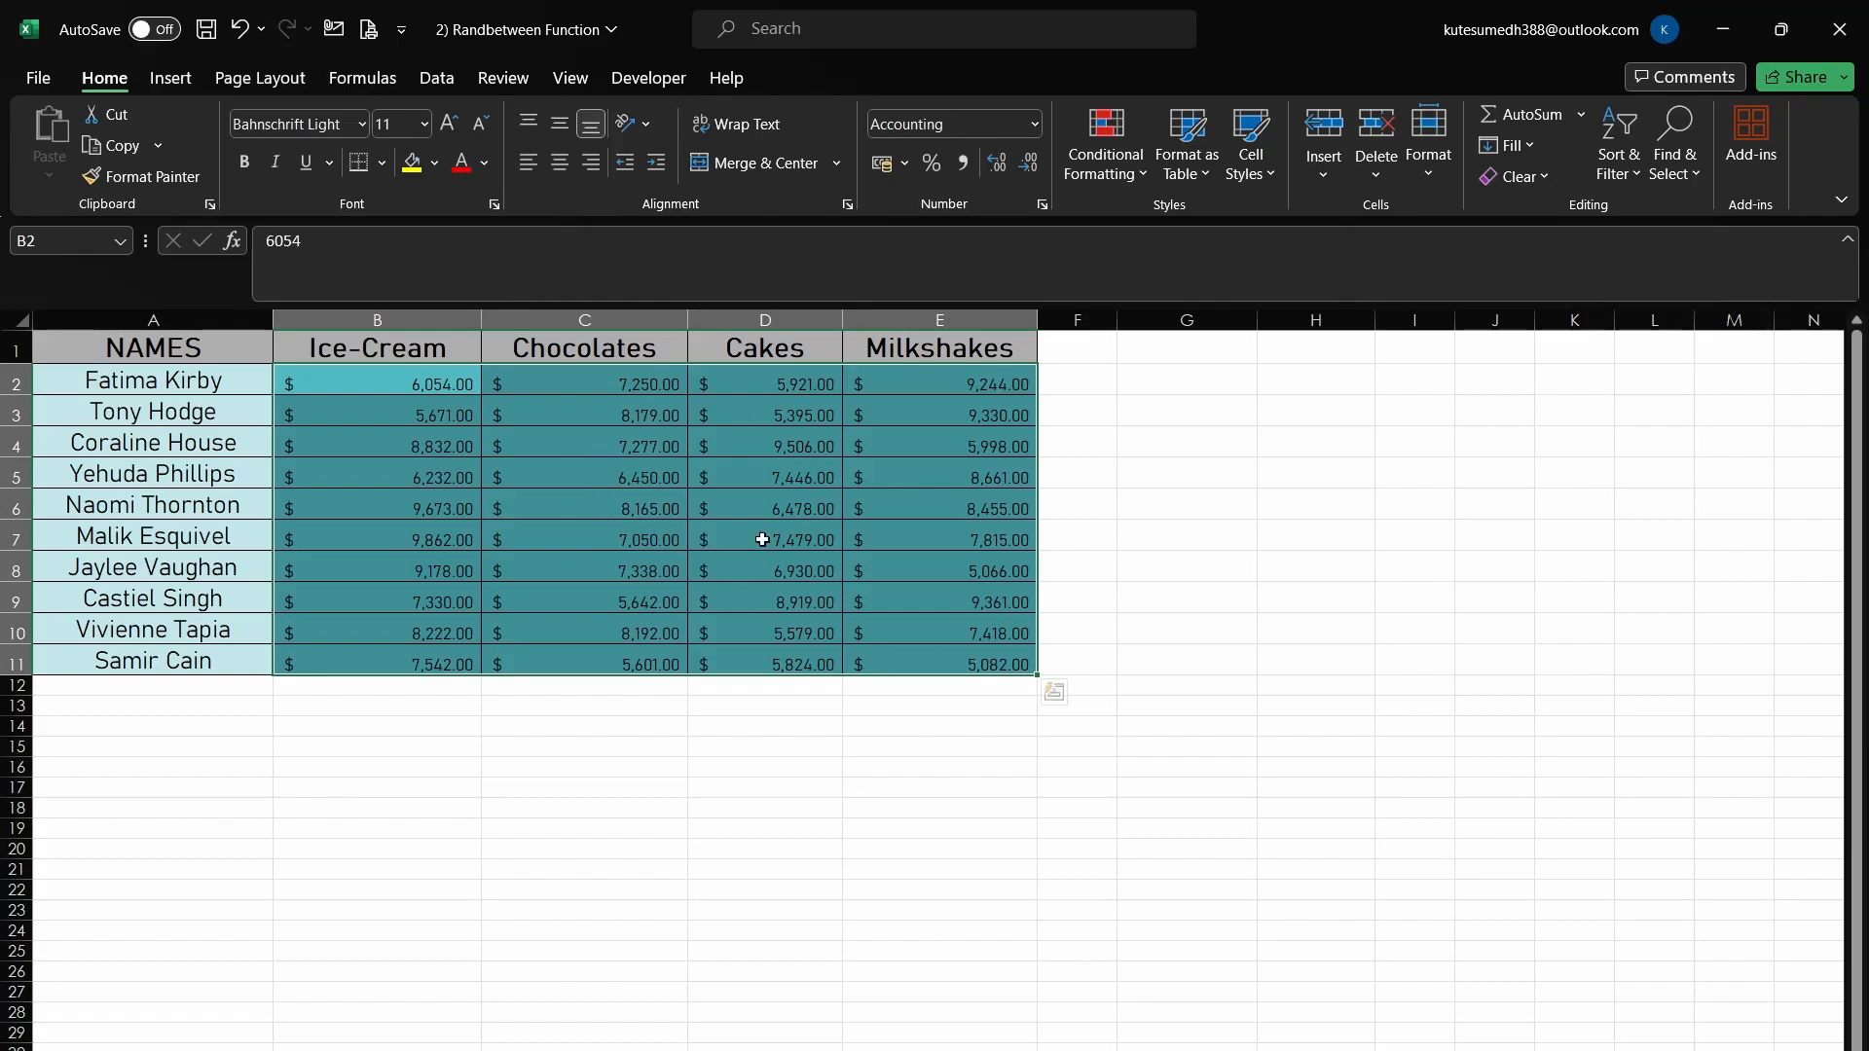
click(394, 387)
key(F2)
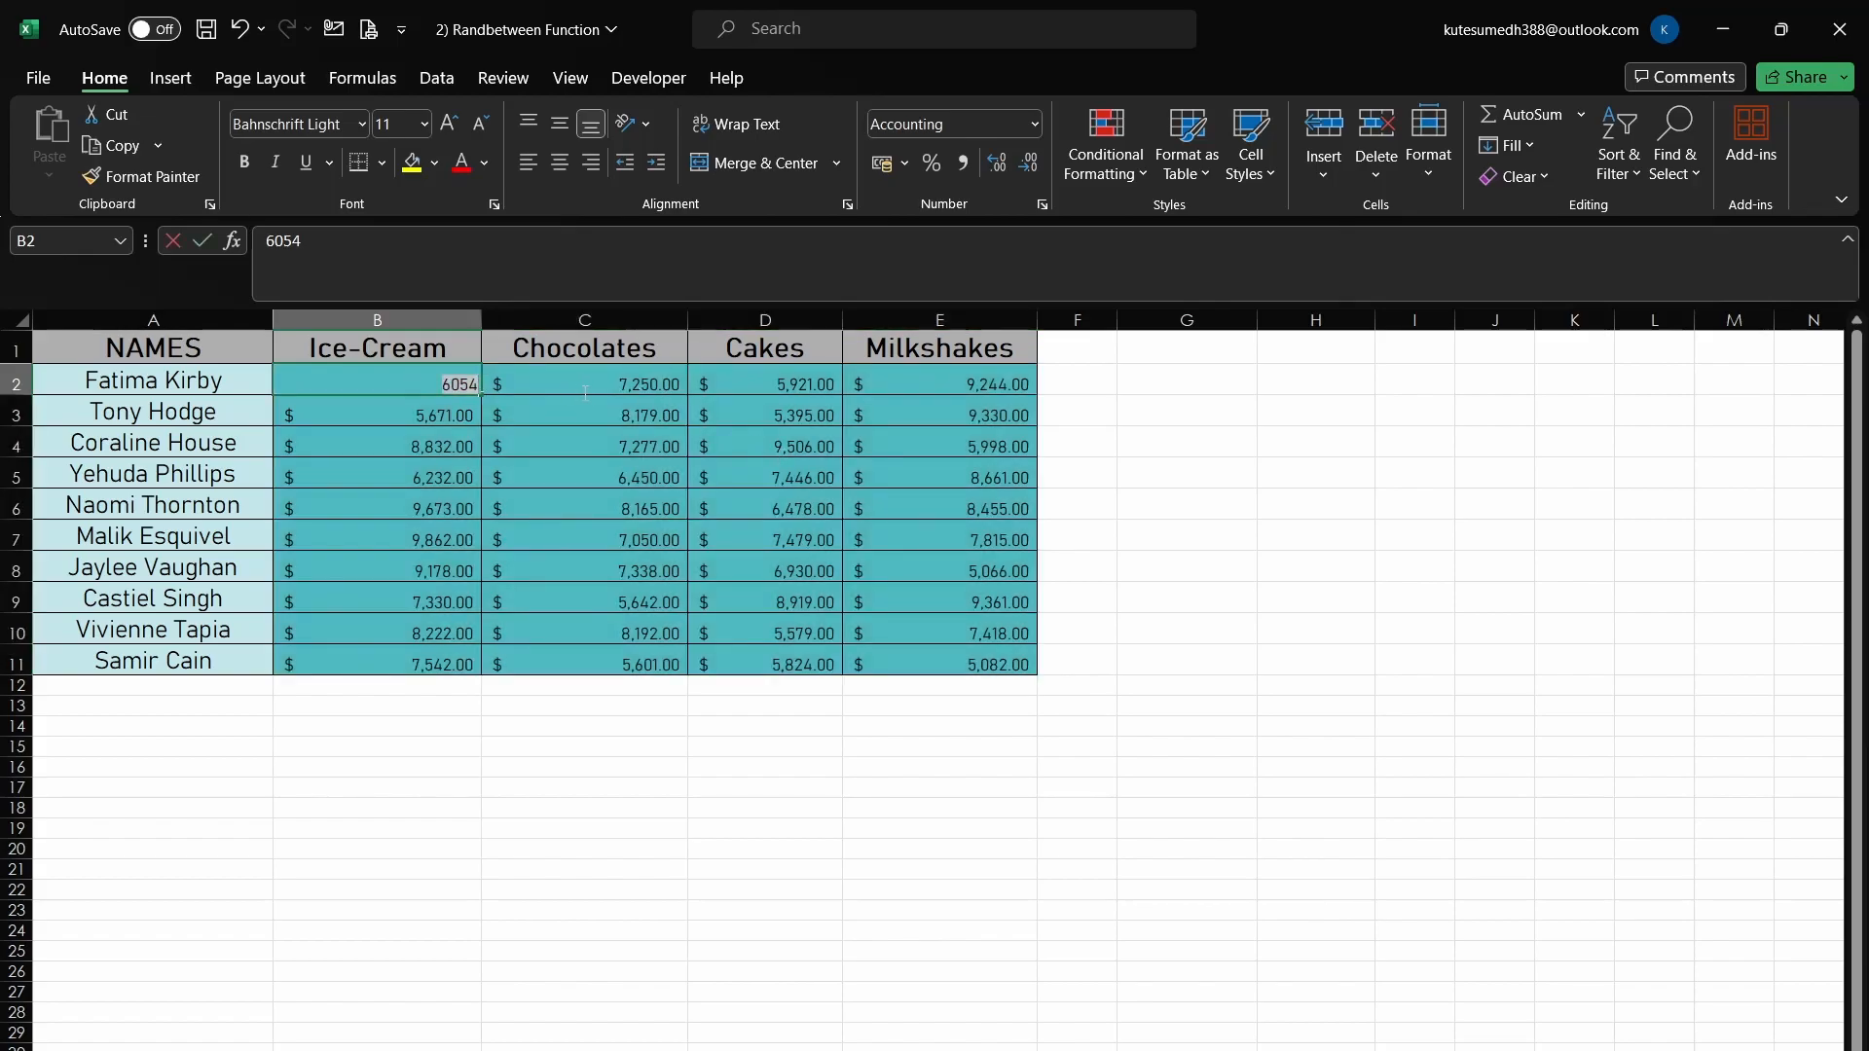
drag(696, 843, 373, 366)
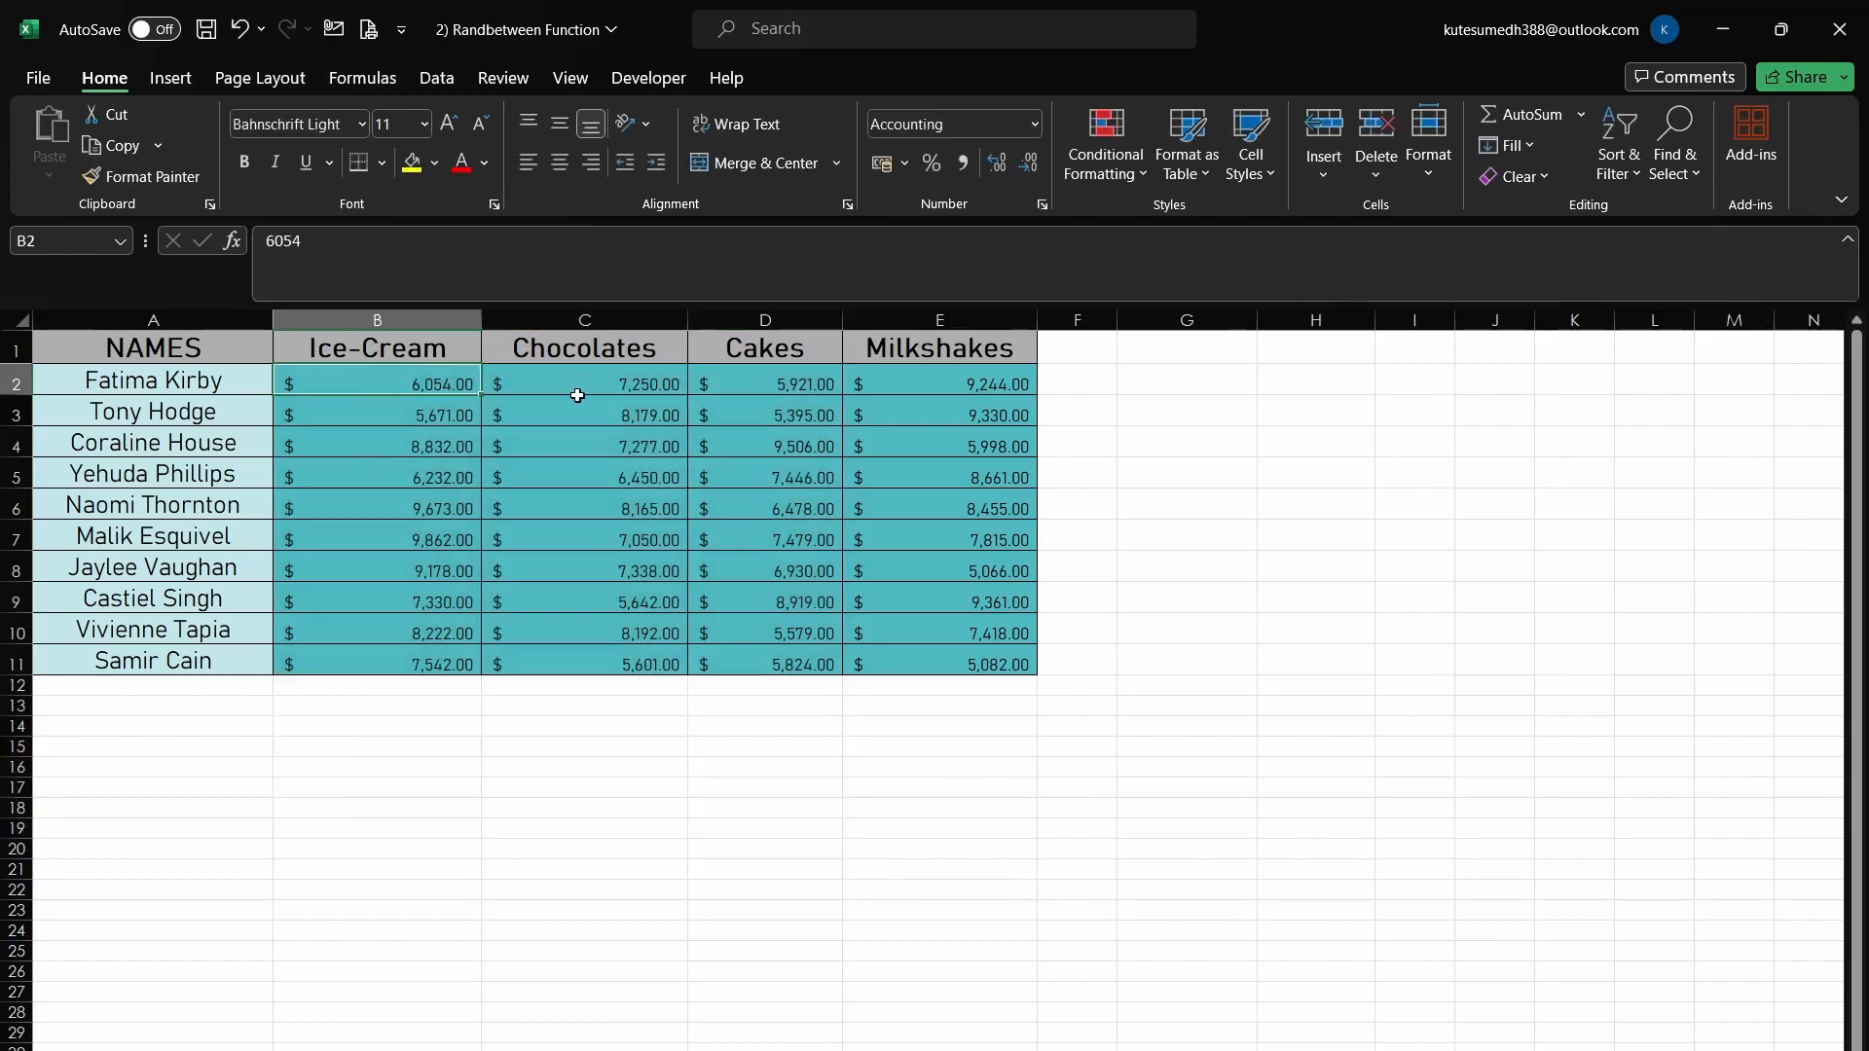
key(ctrl+shift+Right)
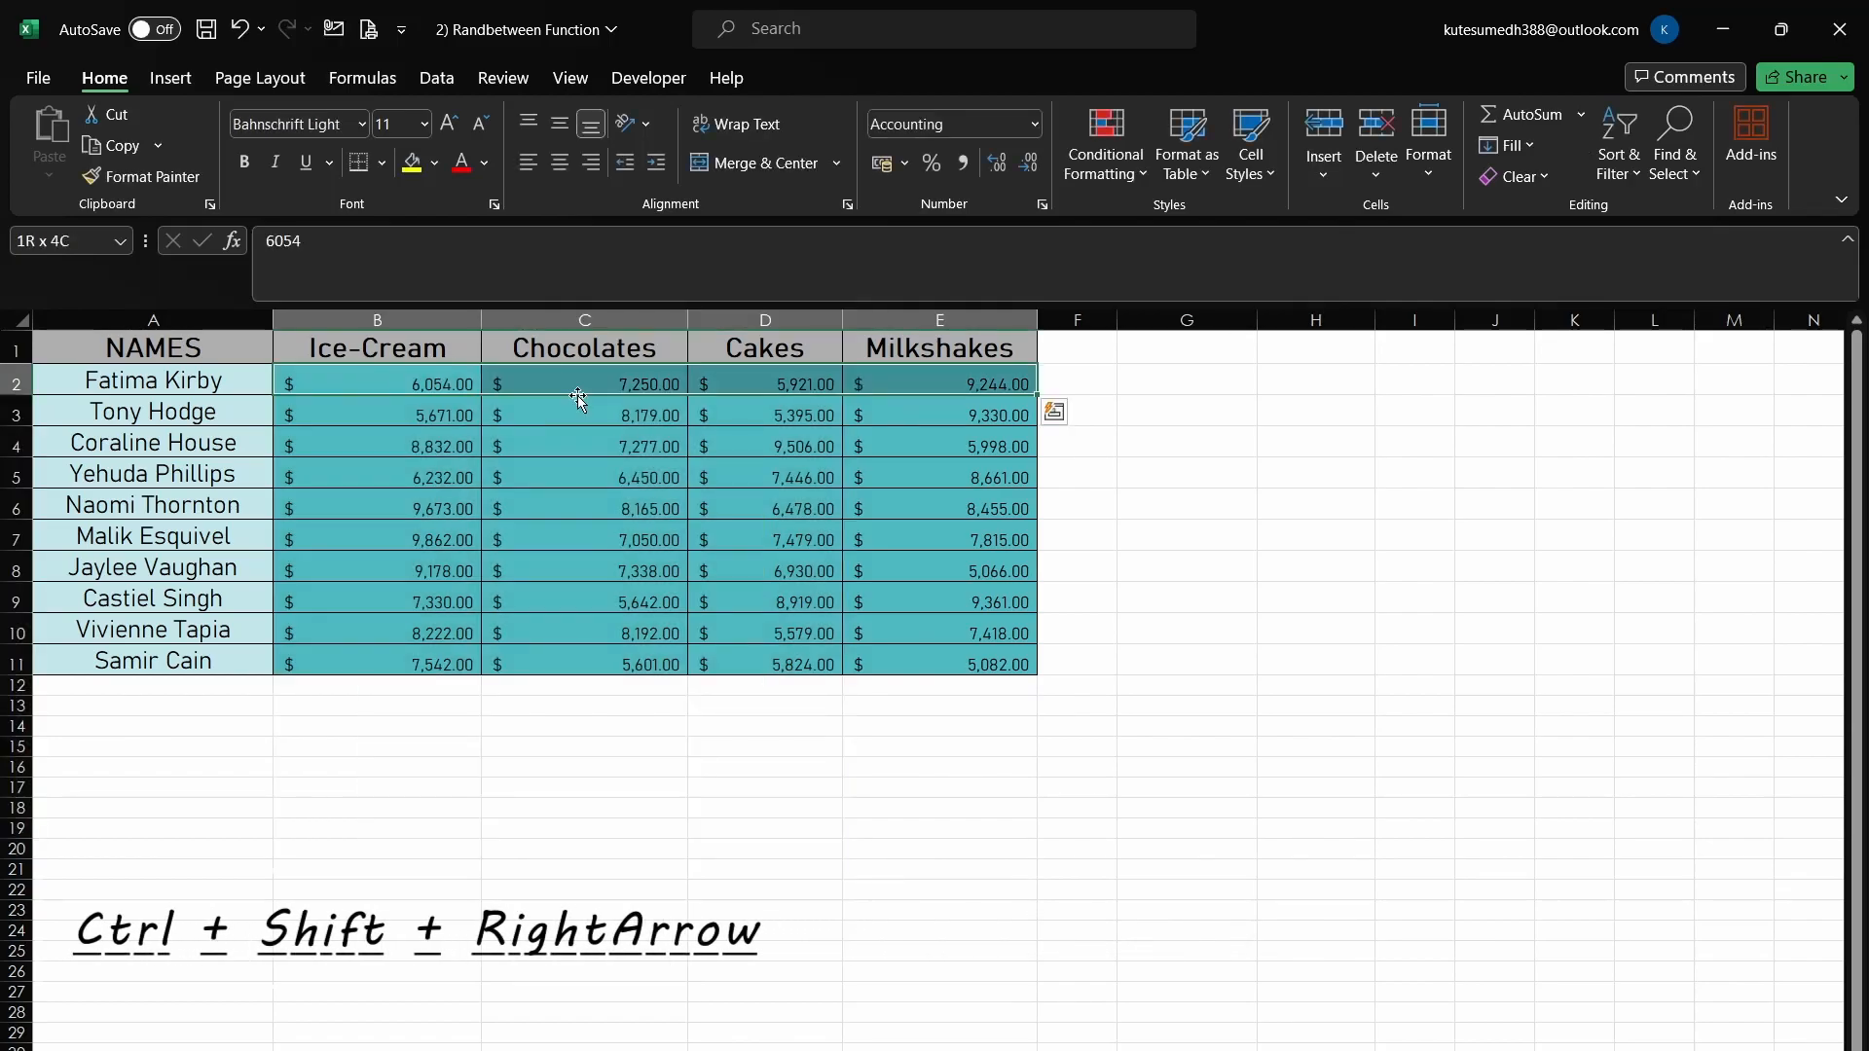
key(ctrl+shift+Down)
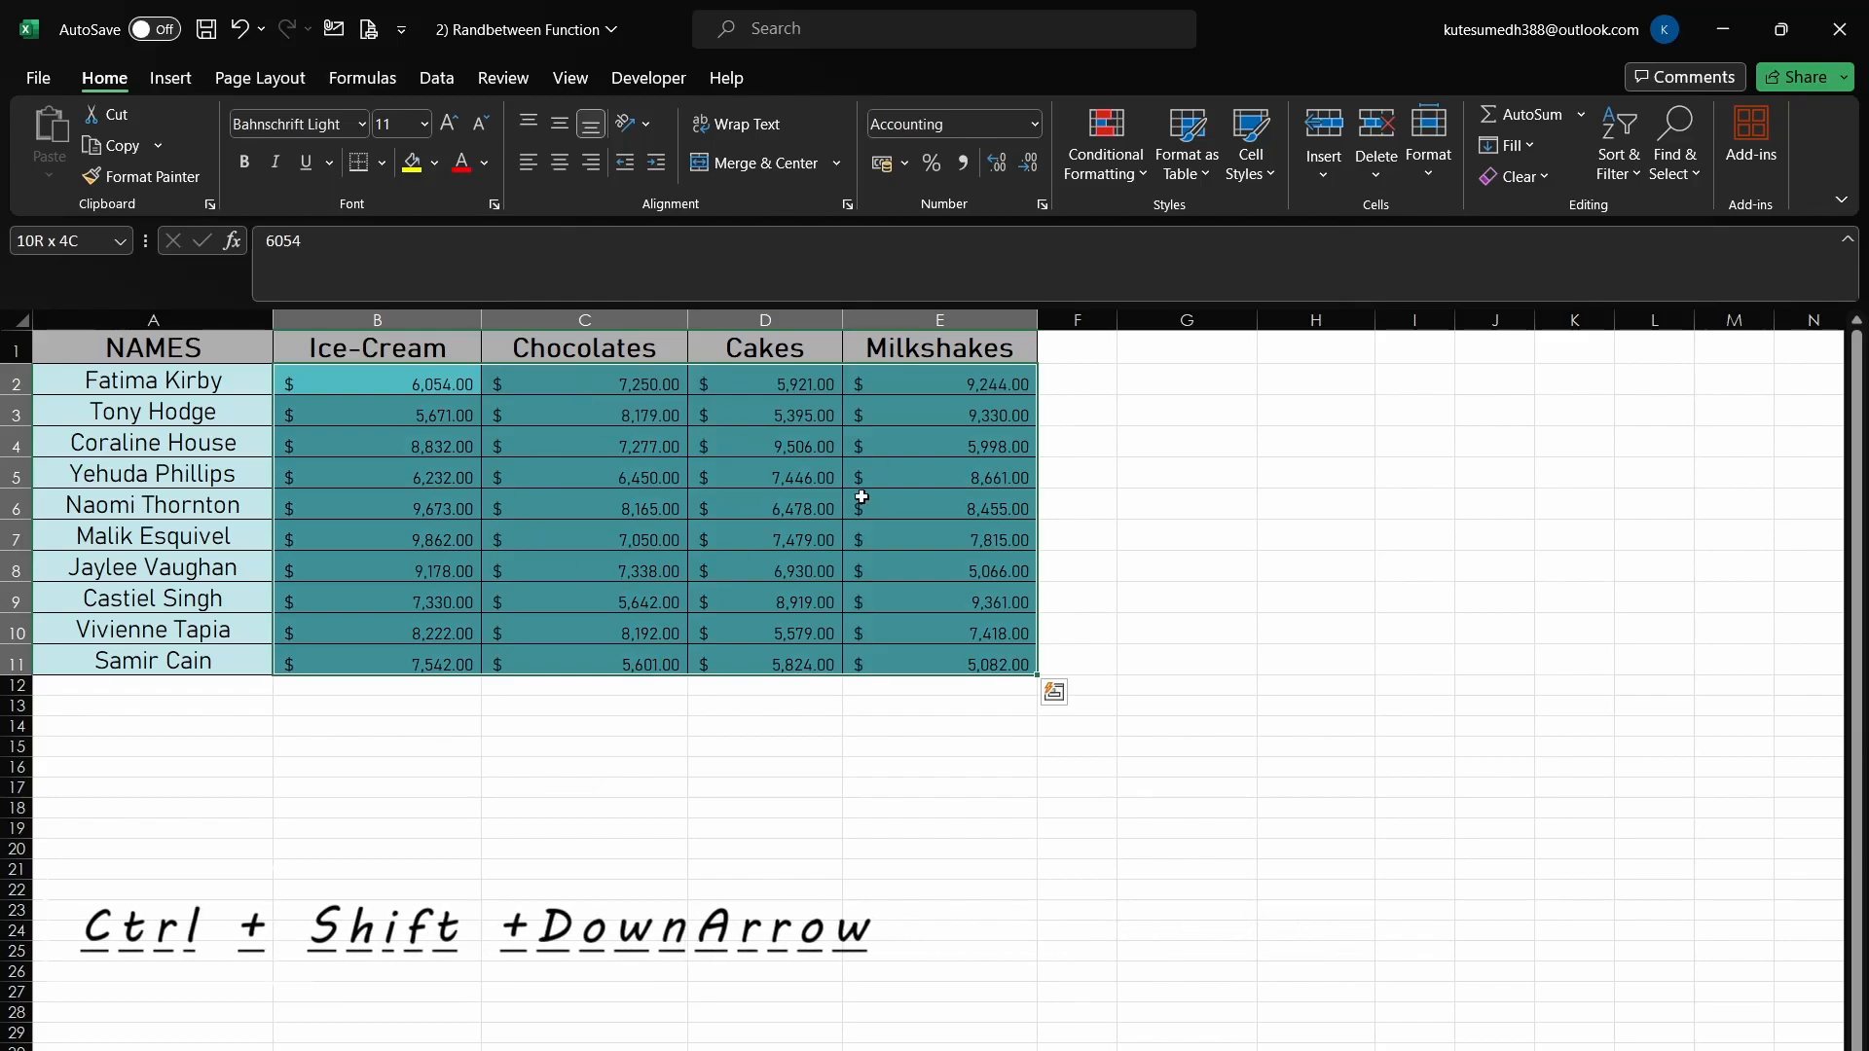
key(Delete)
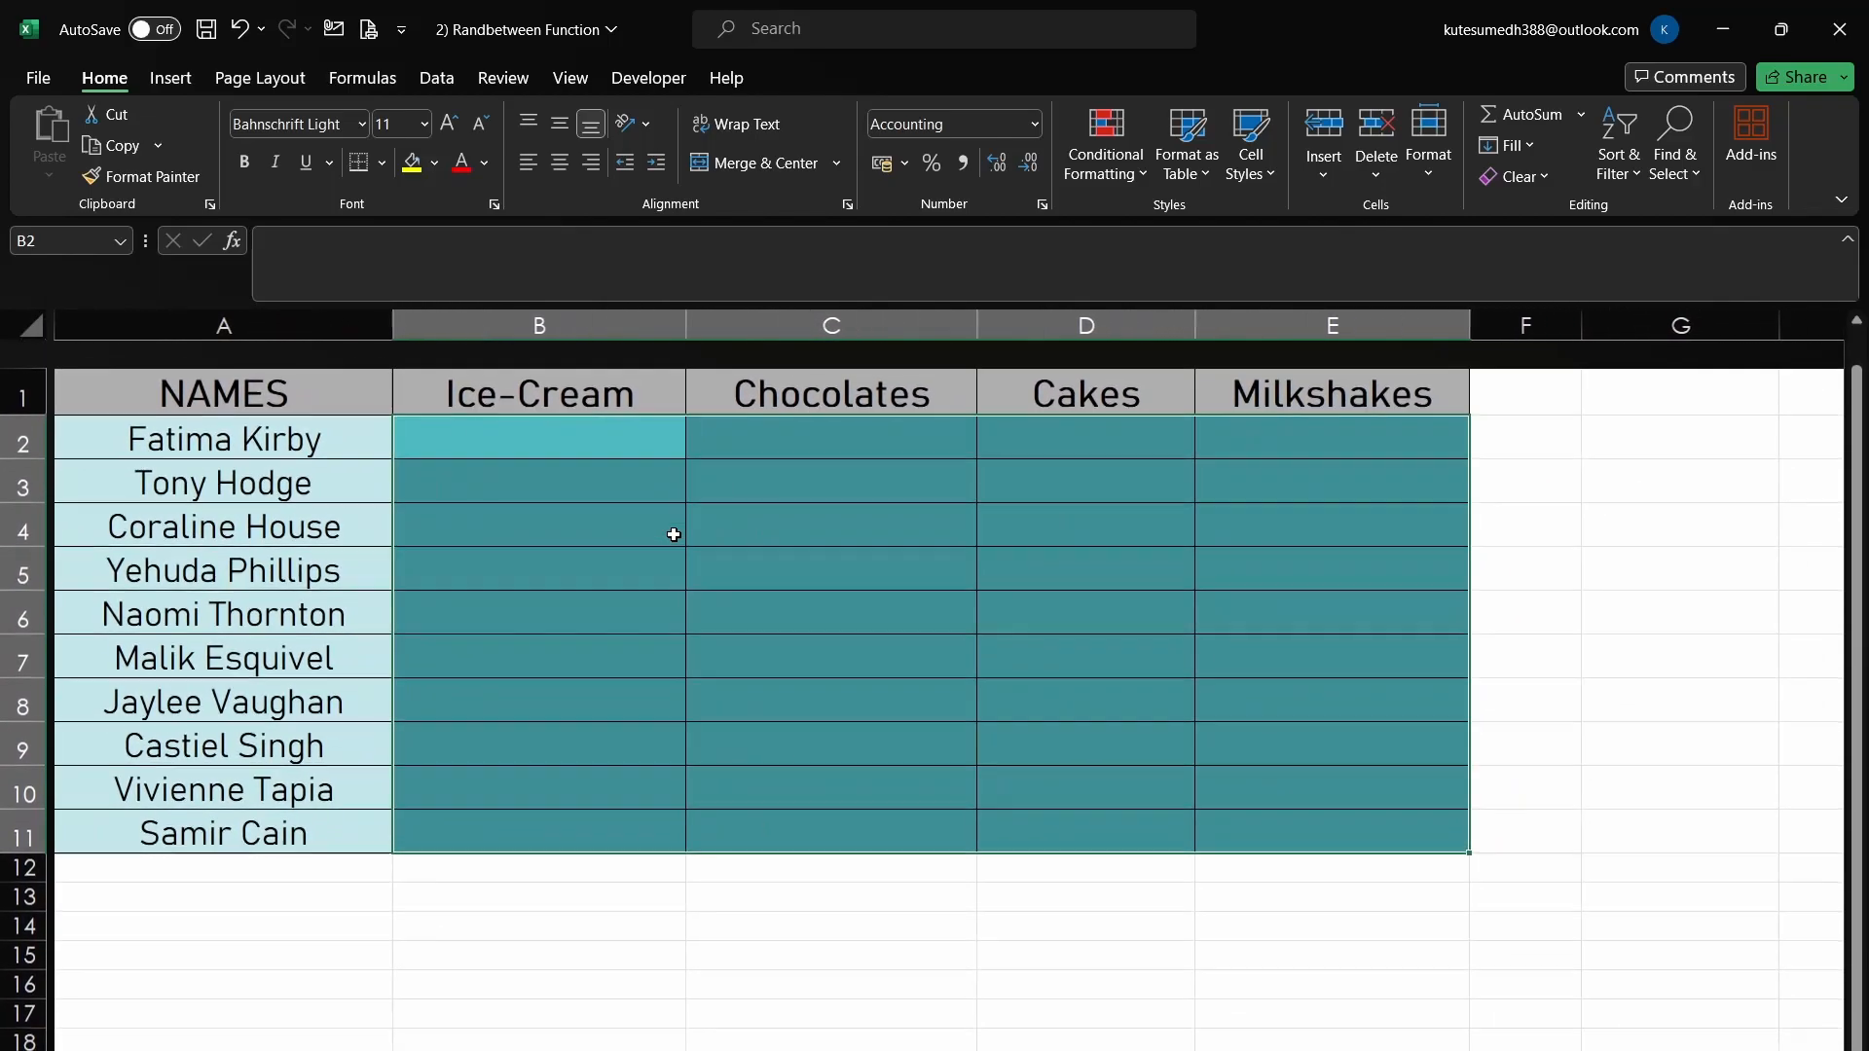
Fill the whole range B2:E11 at once with the formula =RANDBETWEEN(5000,10000).
click(580, 399)
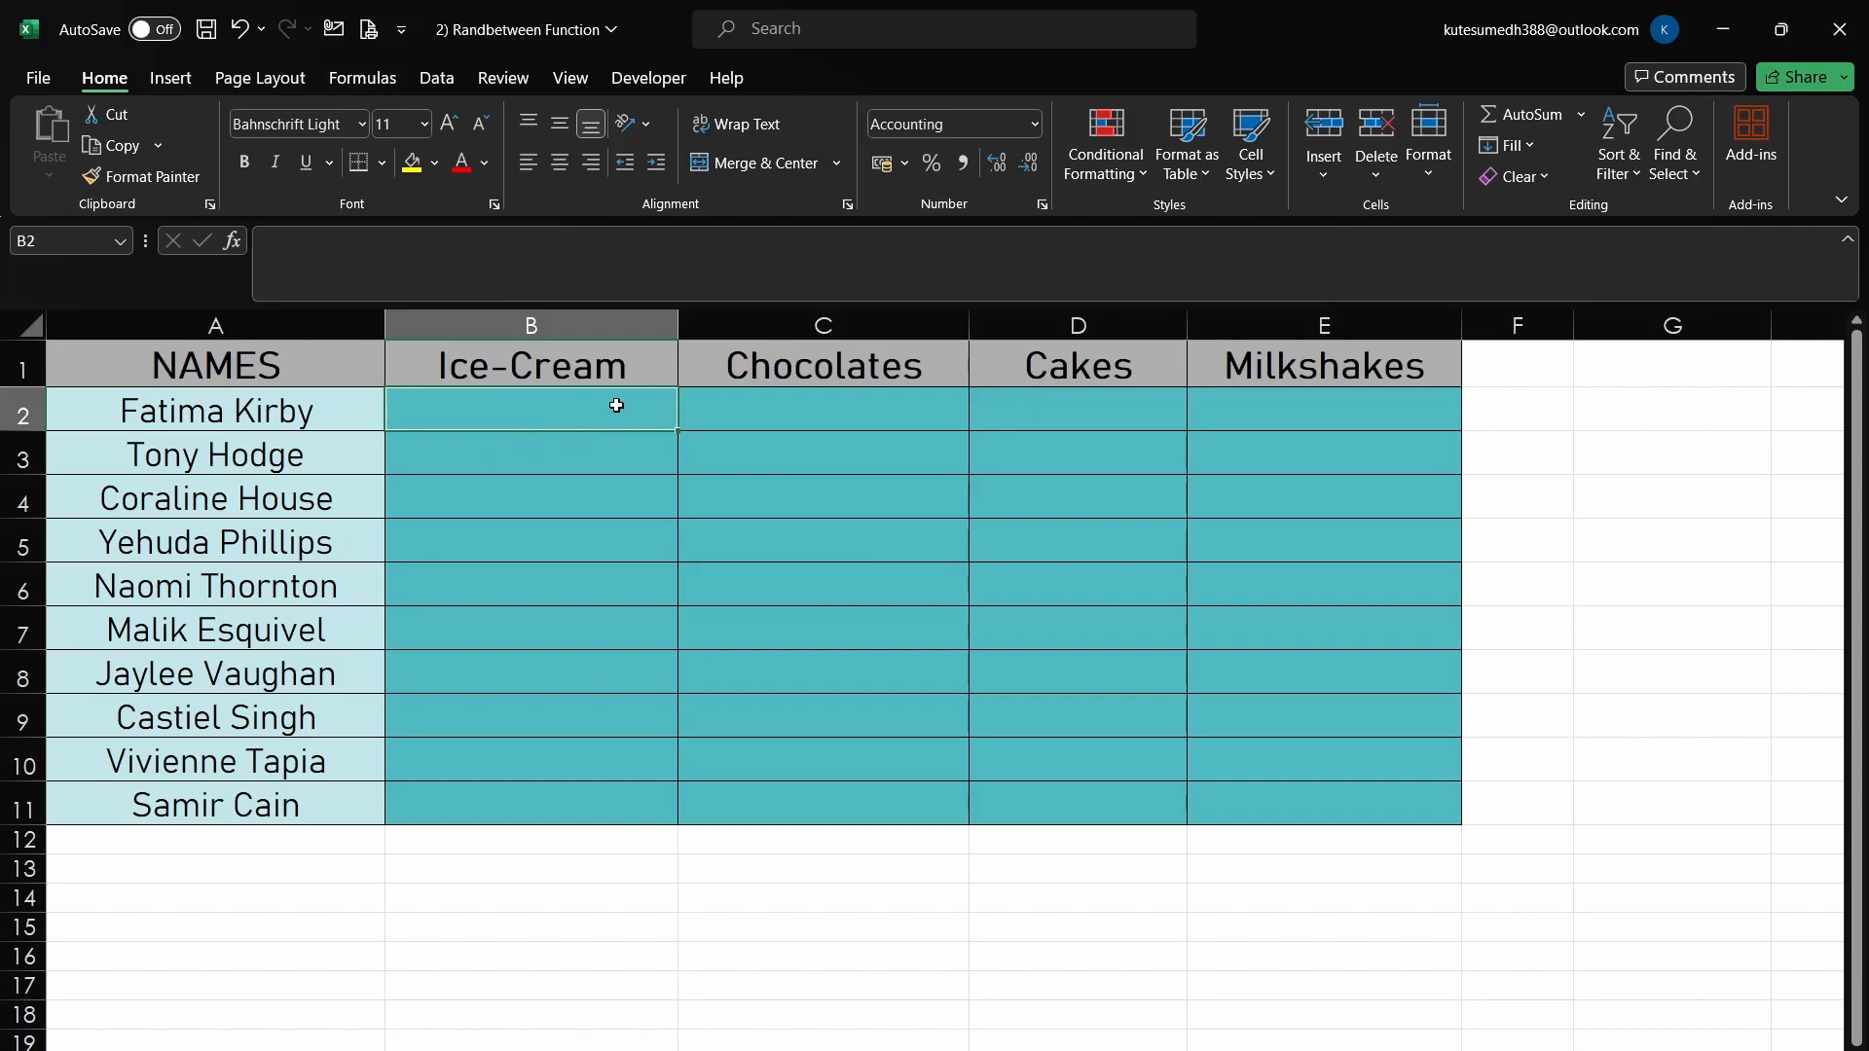
drag(618, 405, 1254, 802)
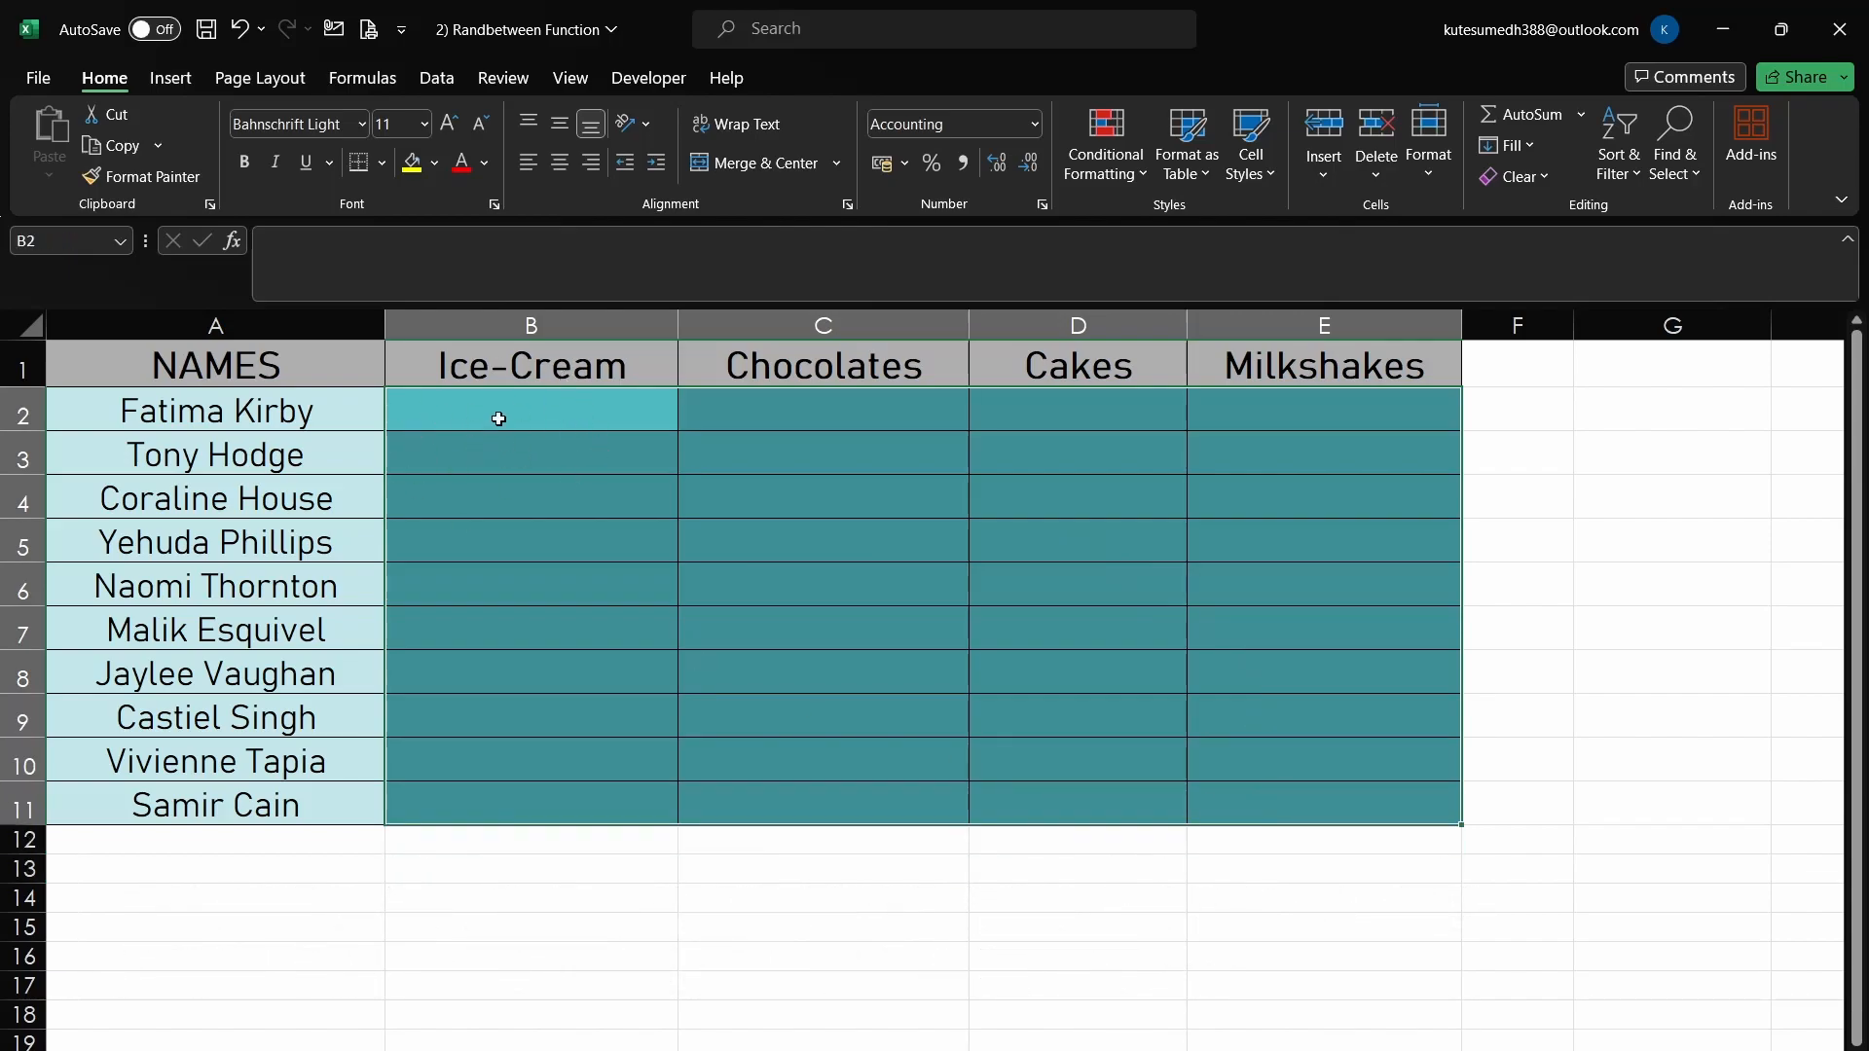
text(=ran)
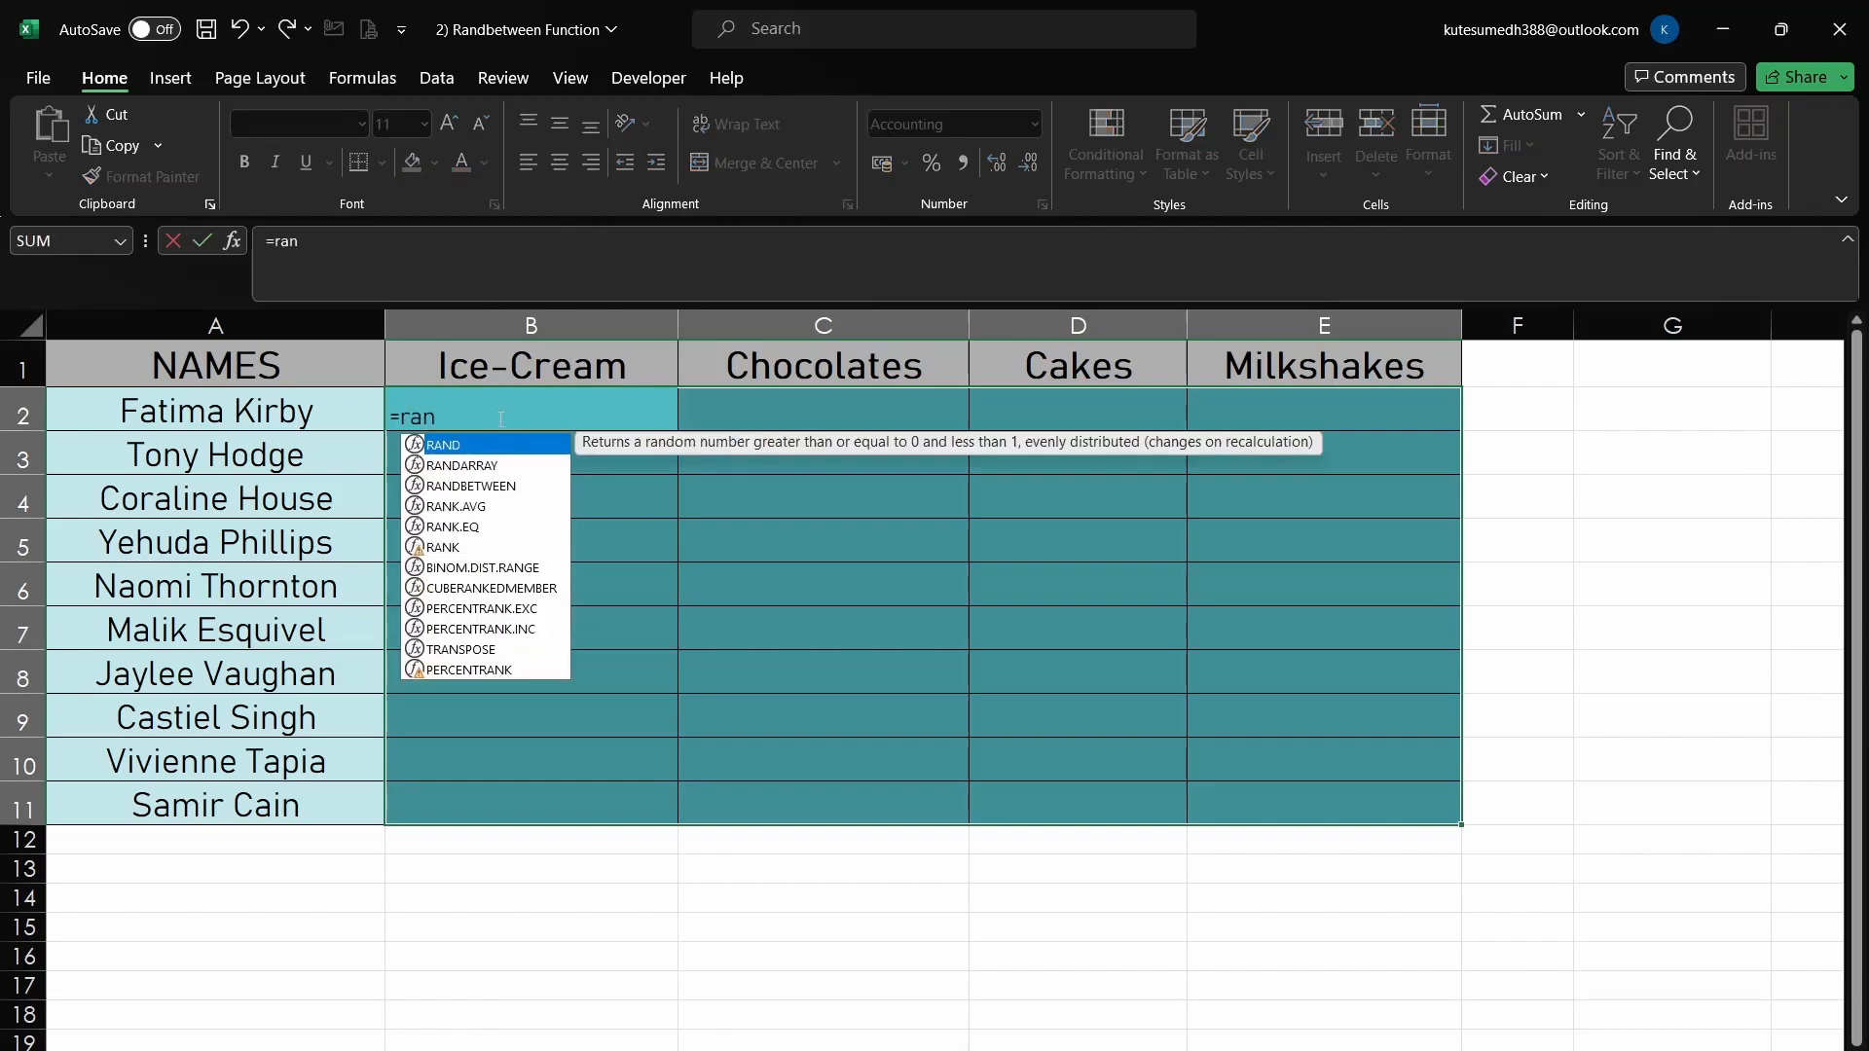
text(dbetween)
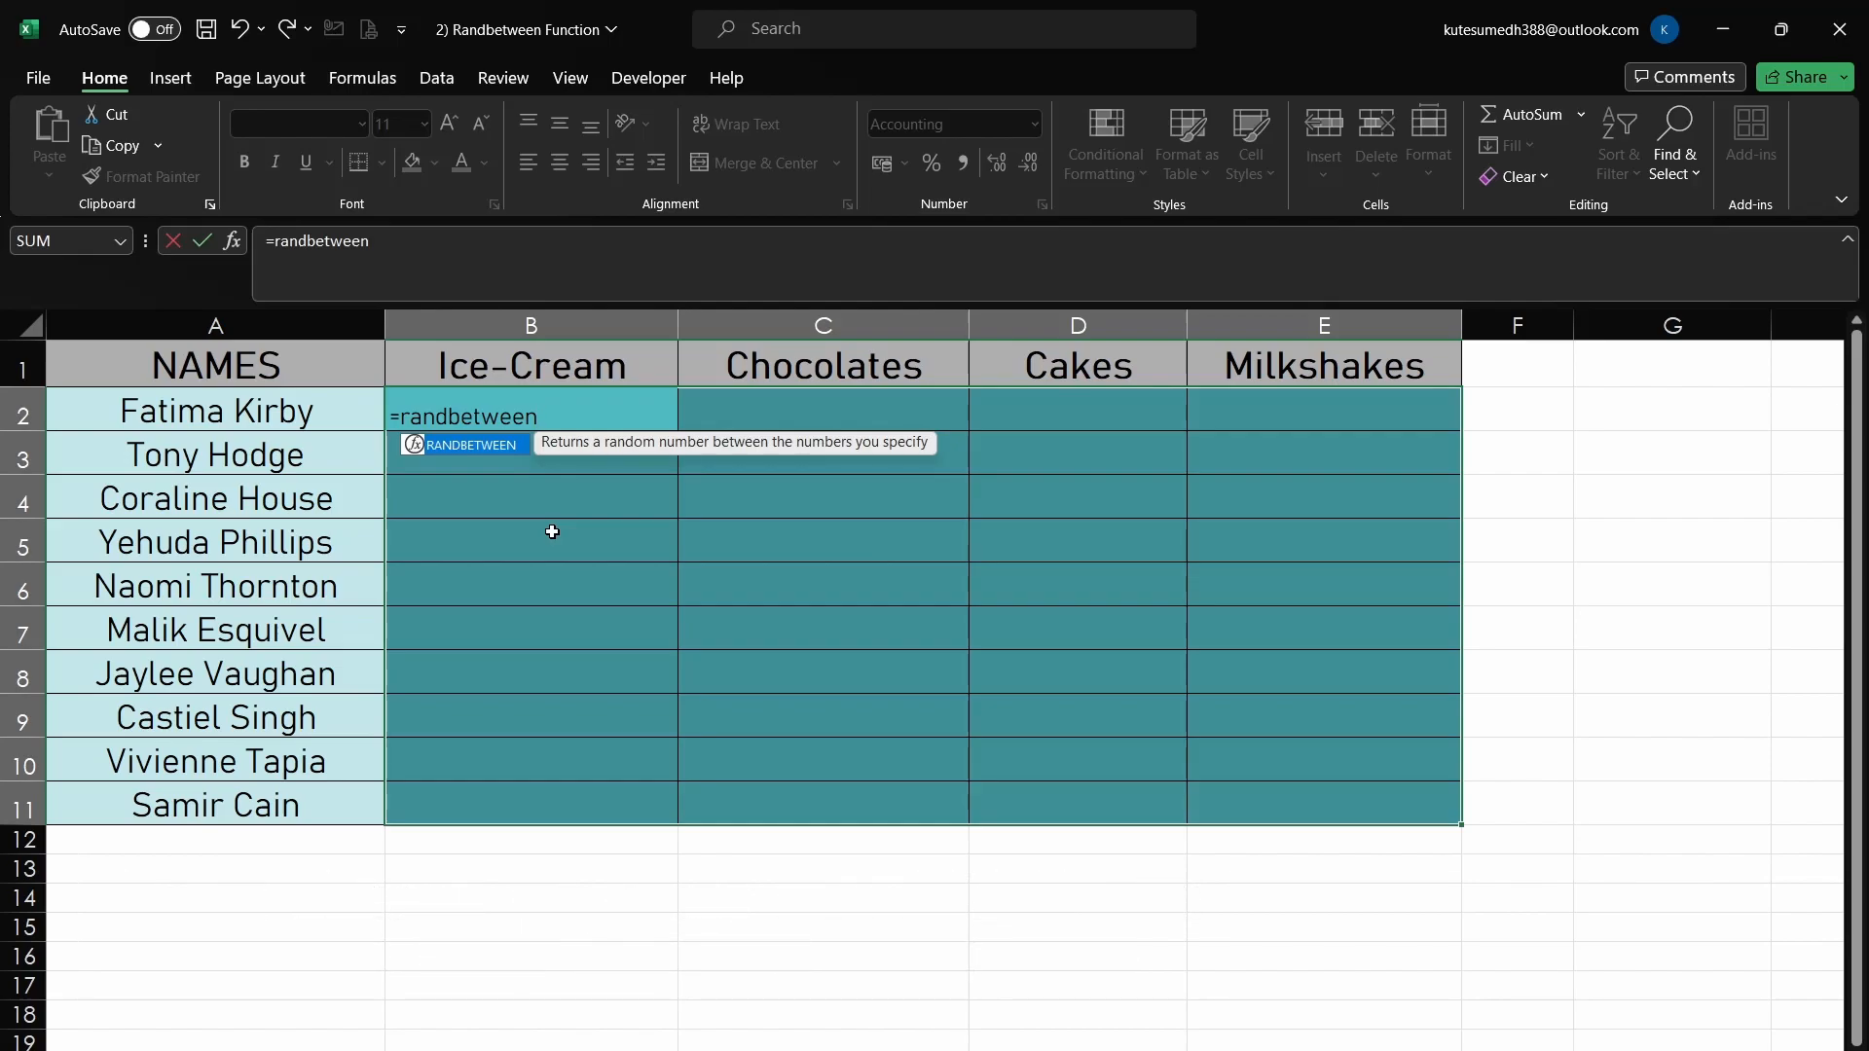
key(Tab)
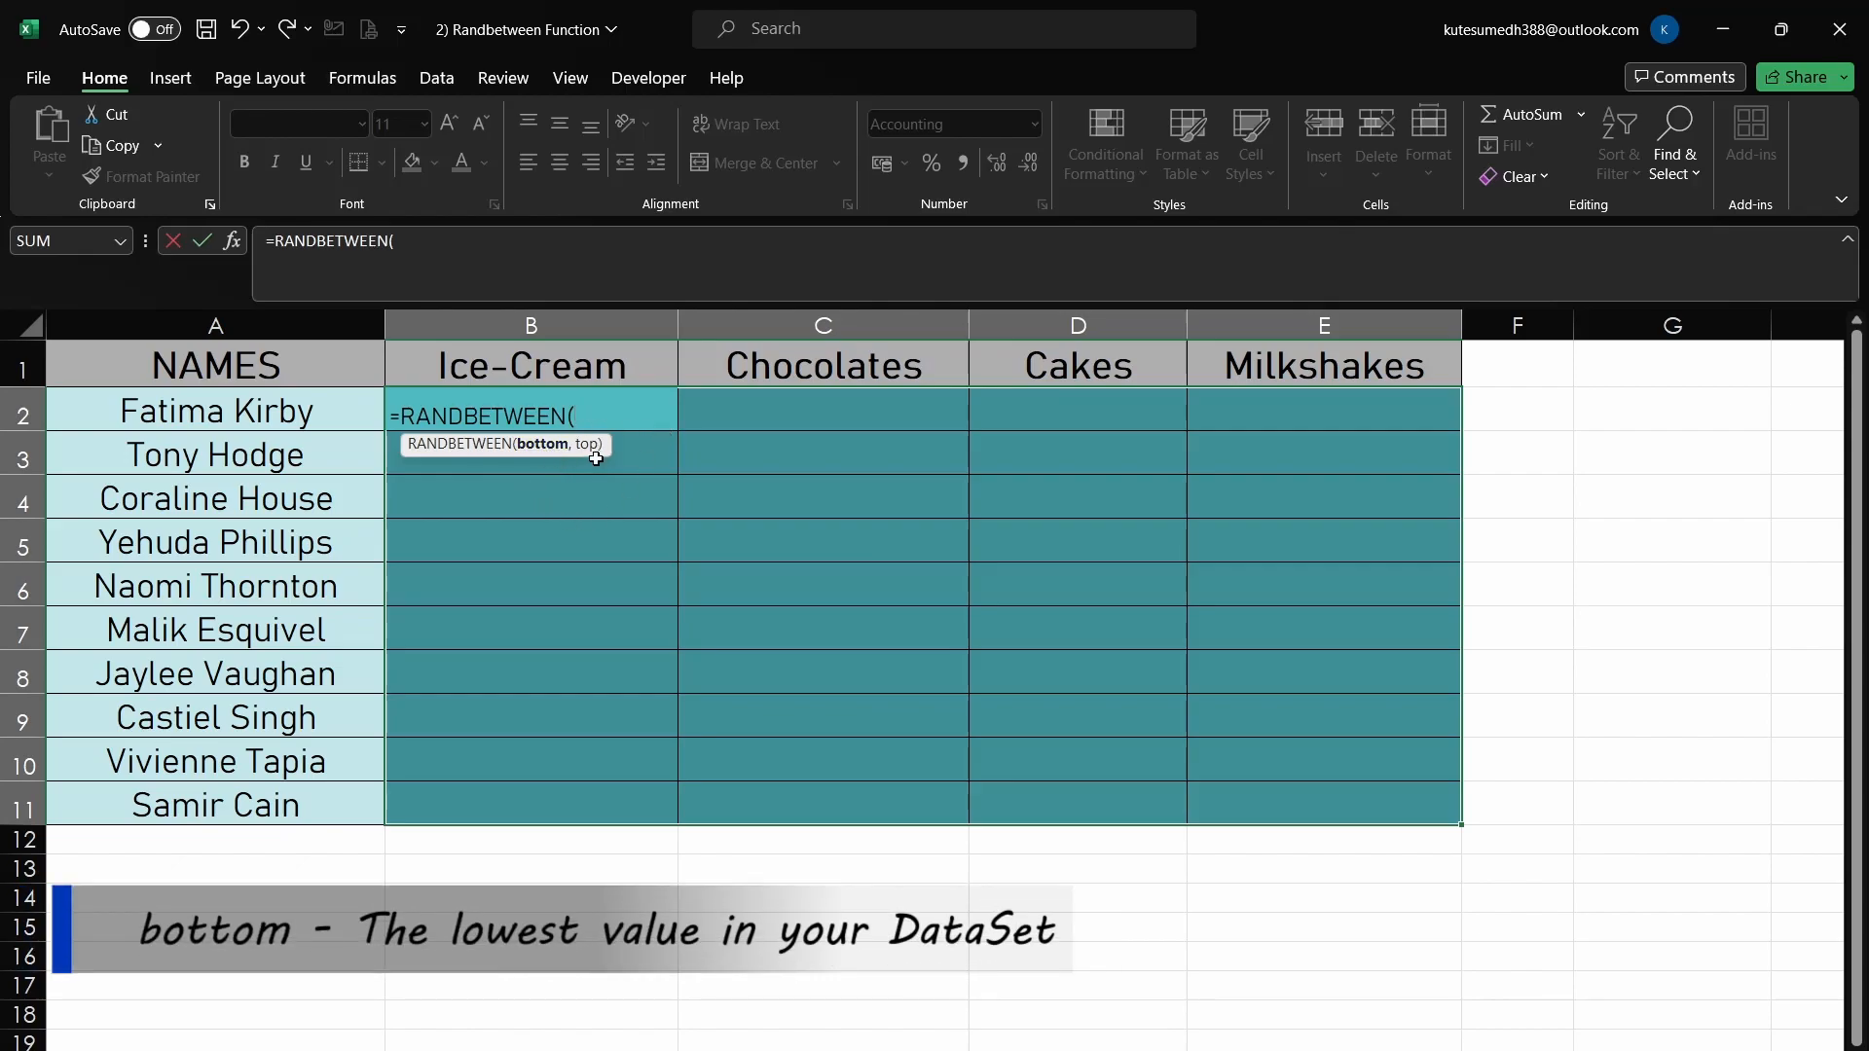
text(5000)
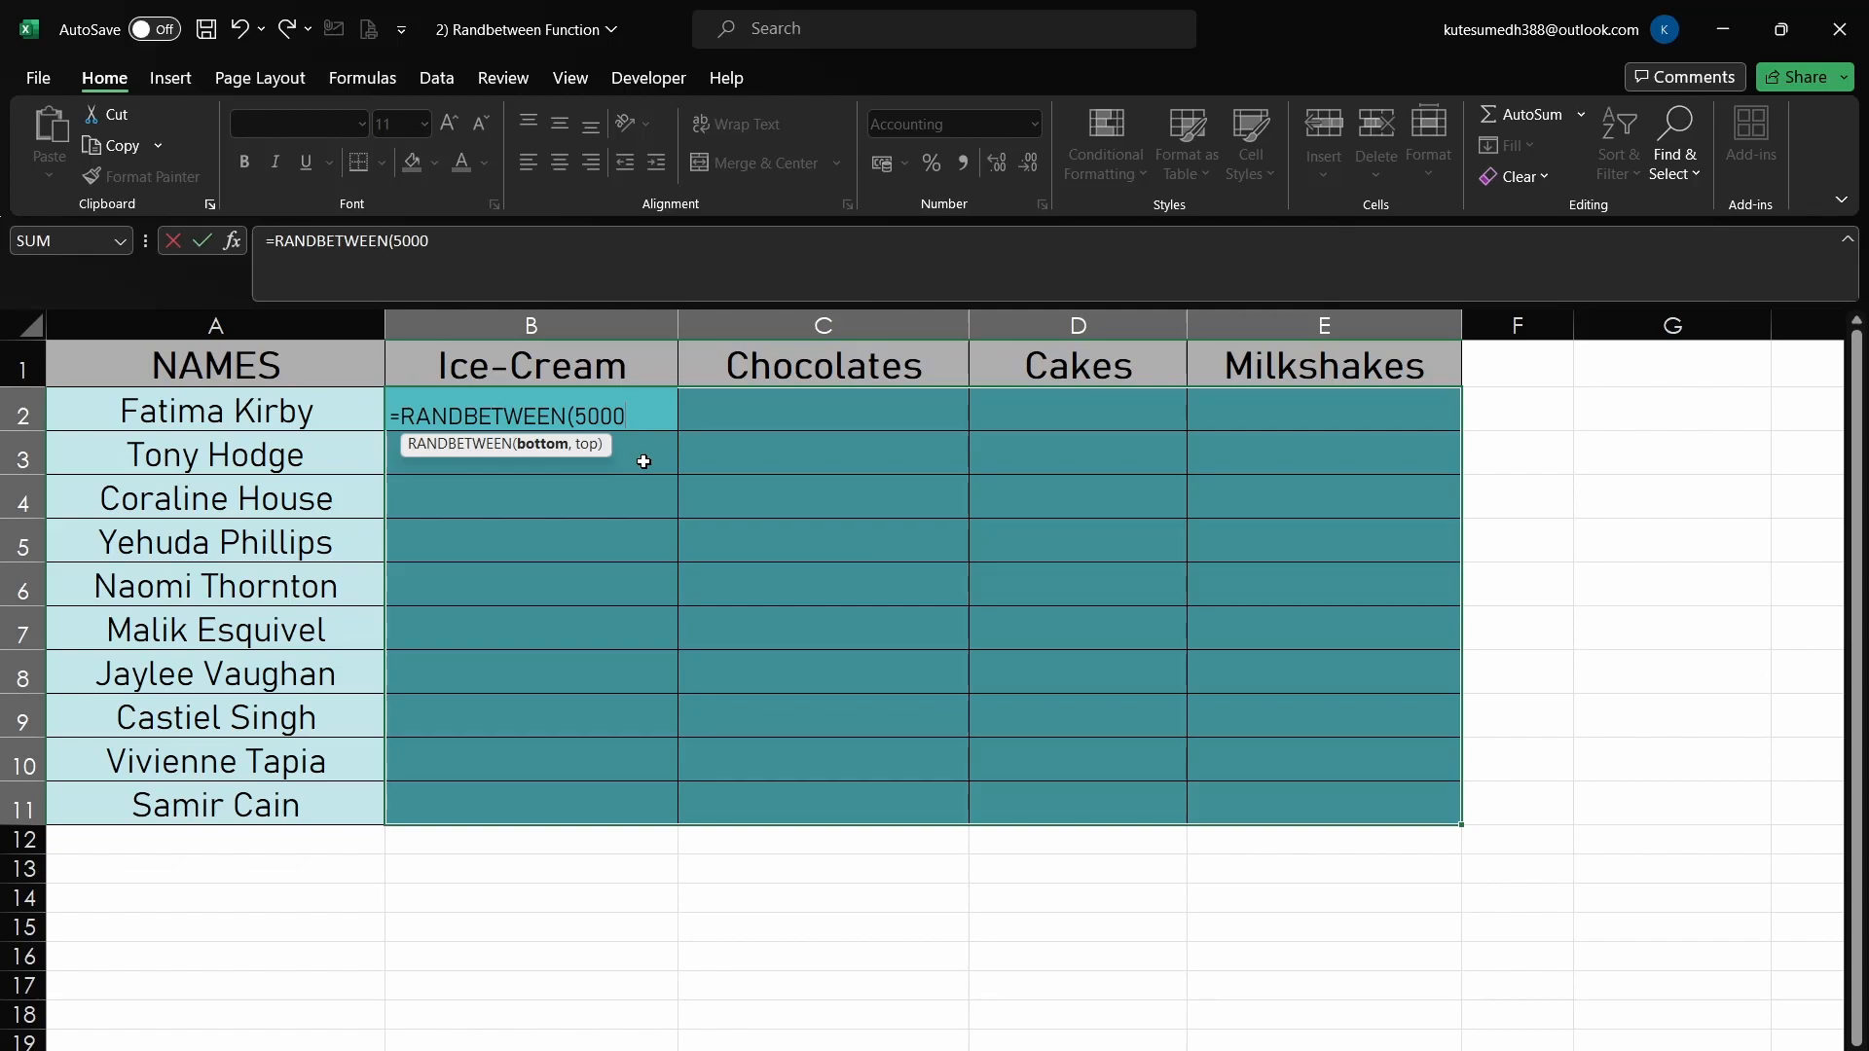
text(,)
text(10000)
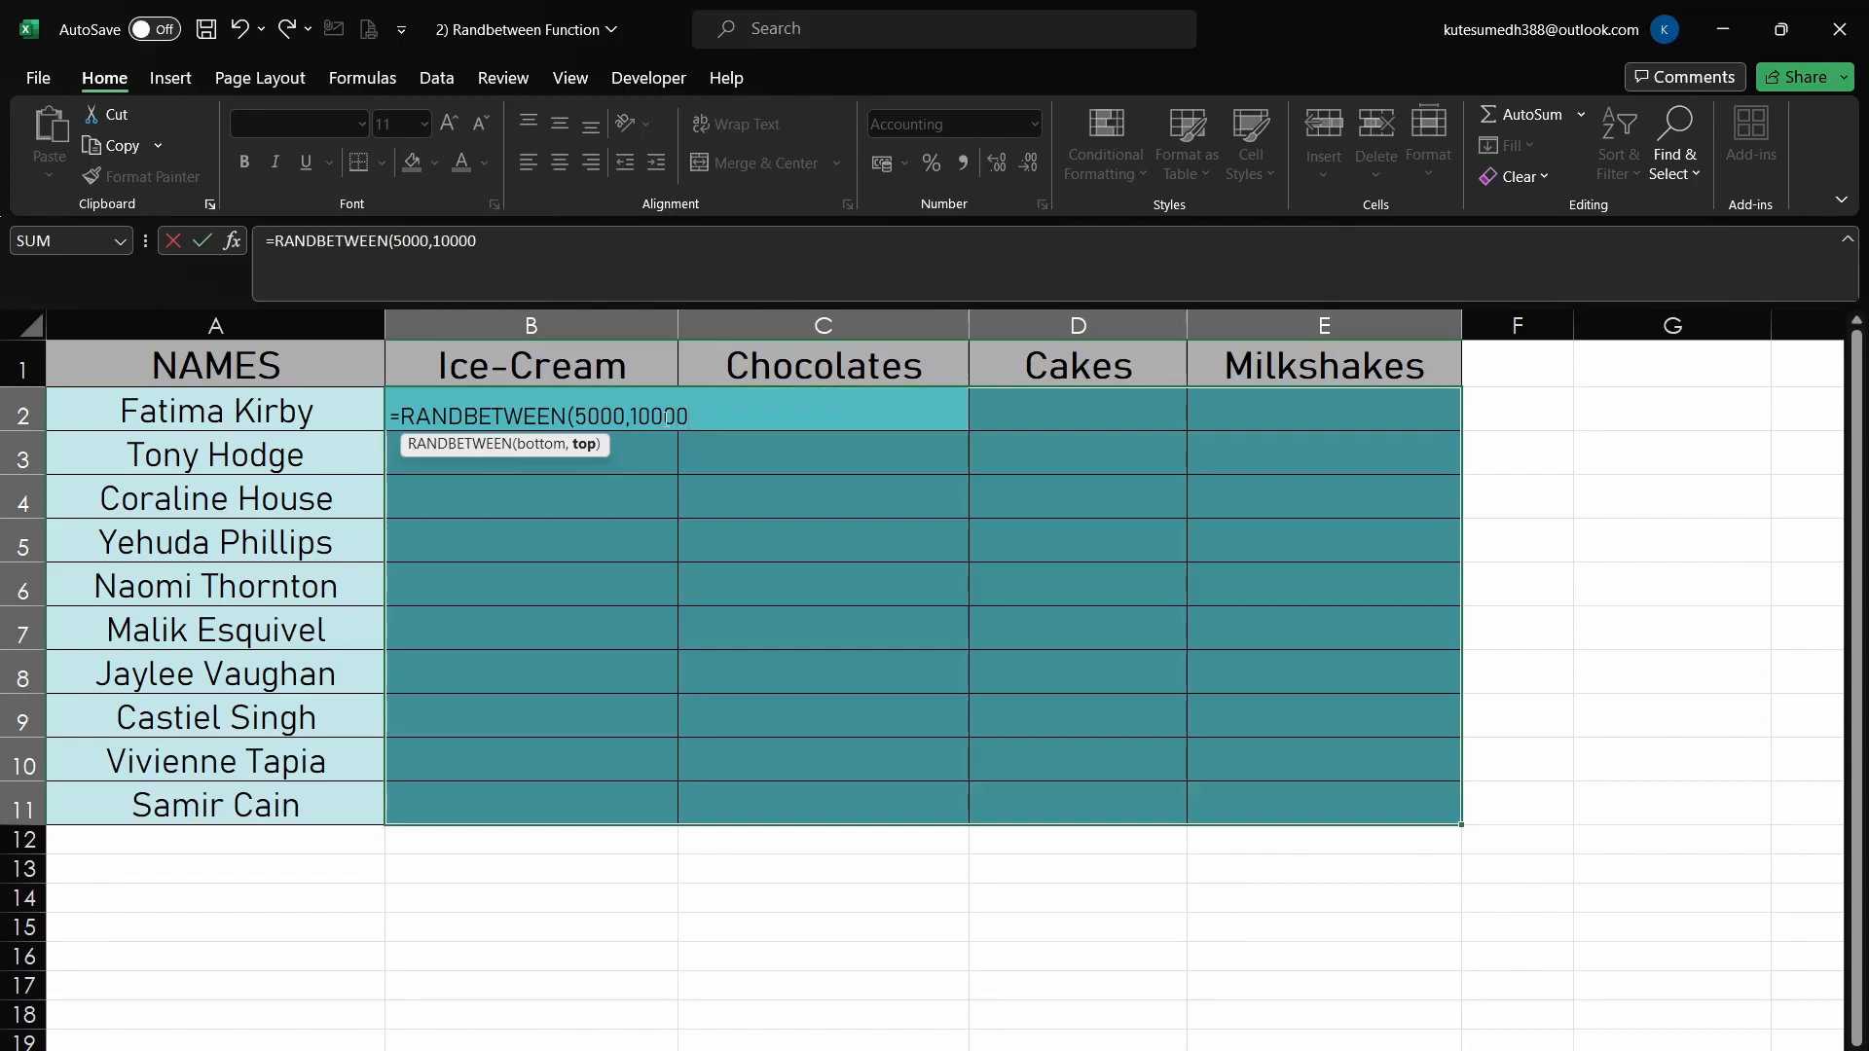
text())
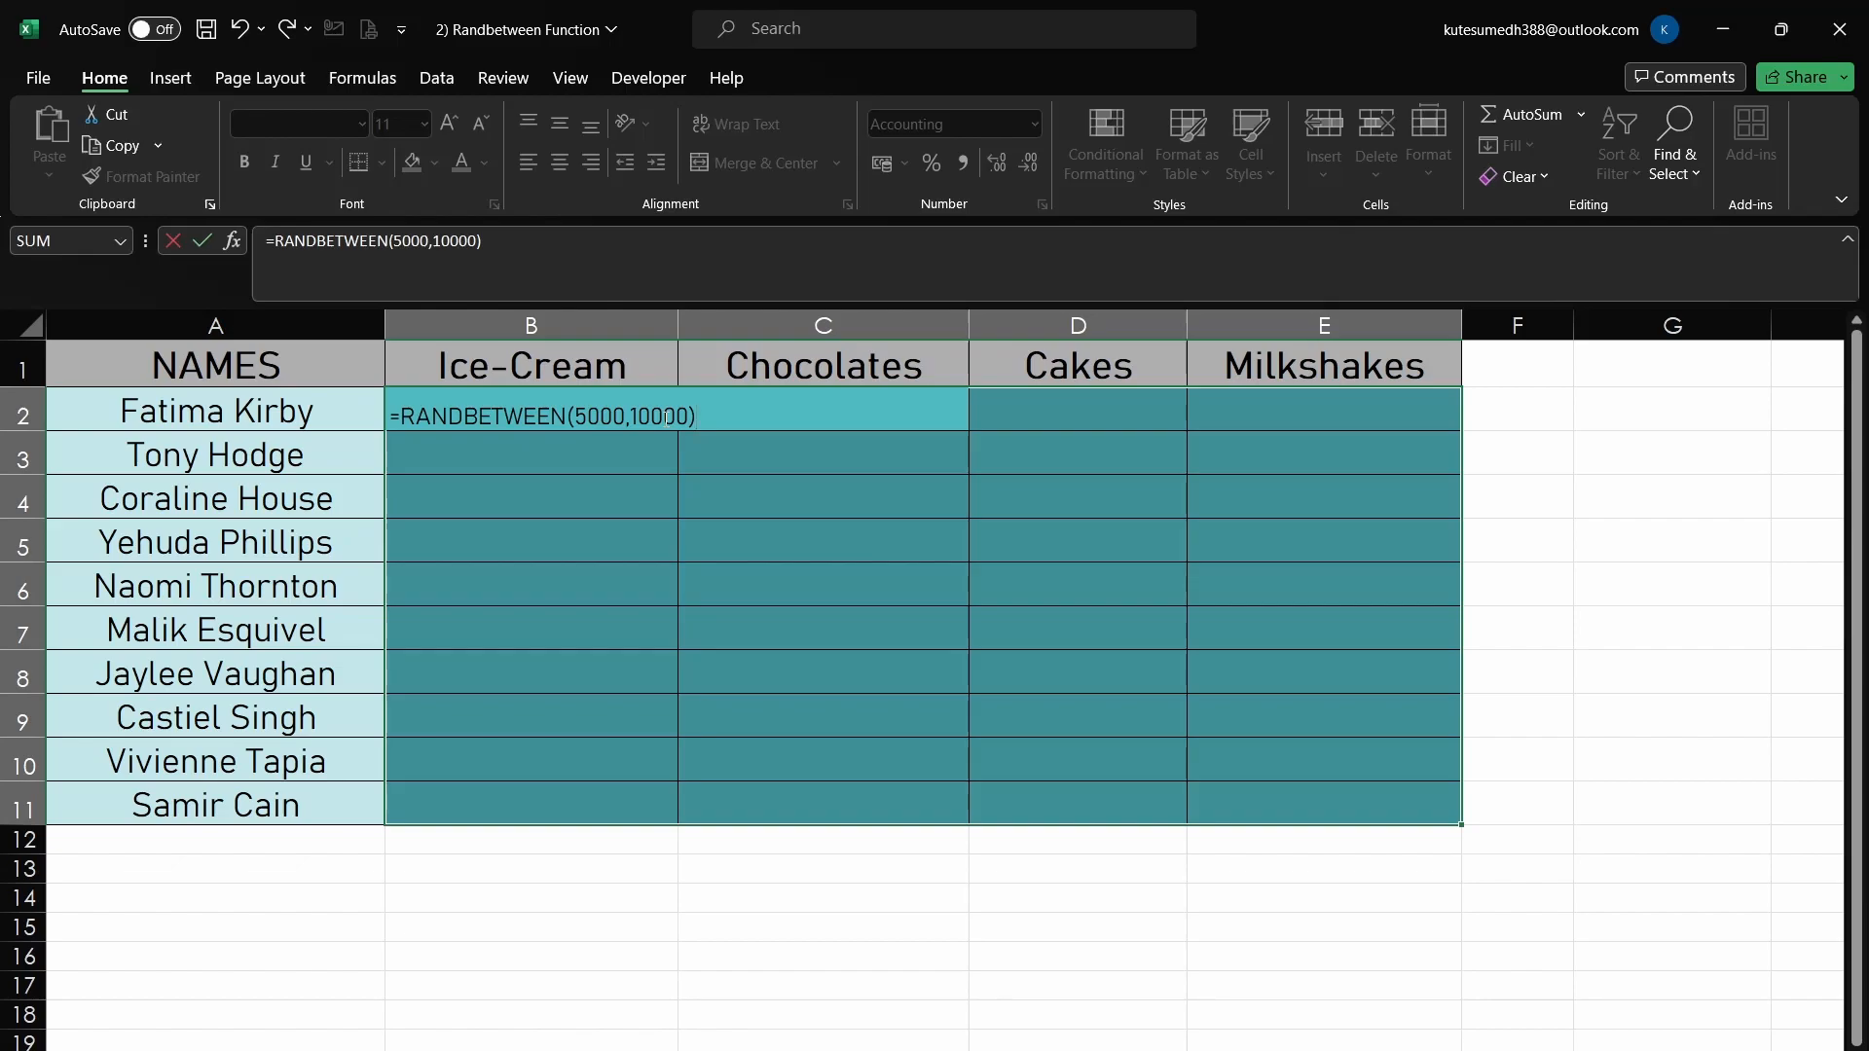
click(666, 417)
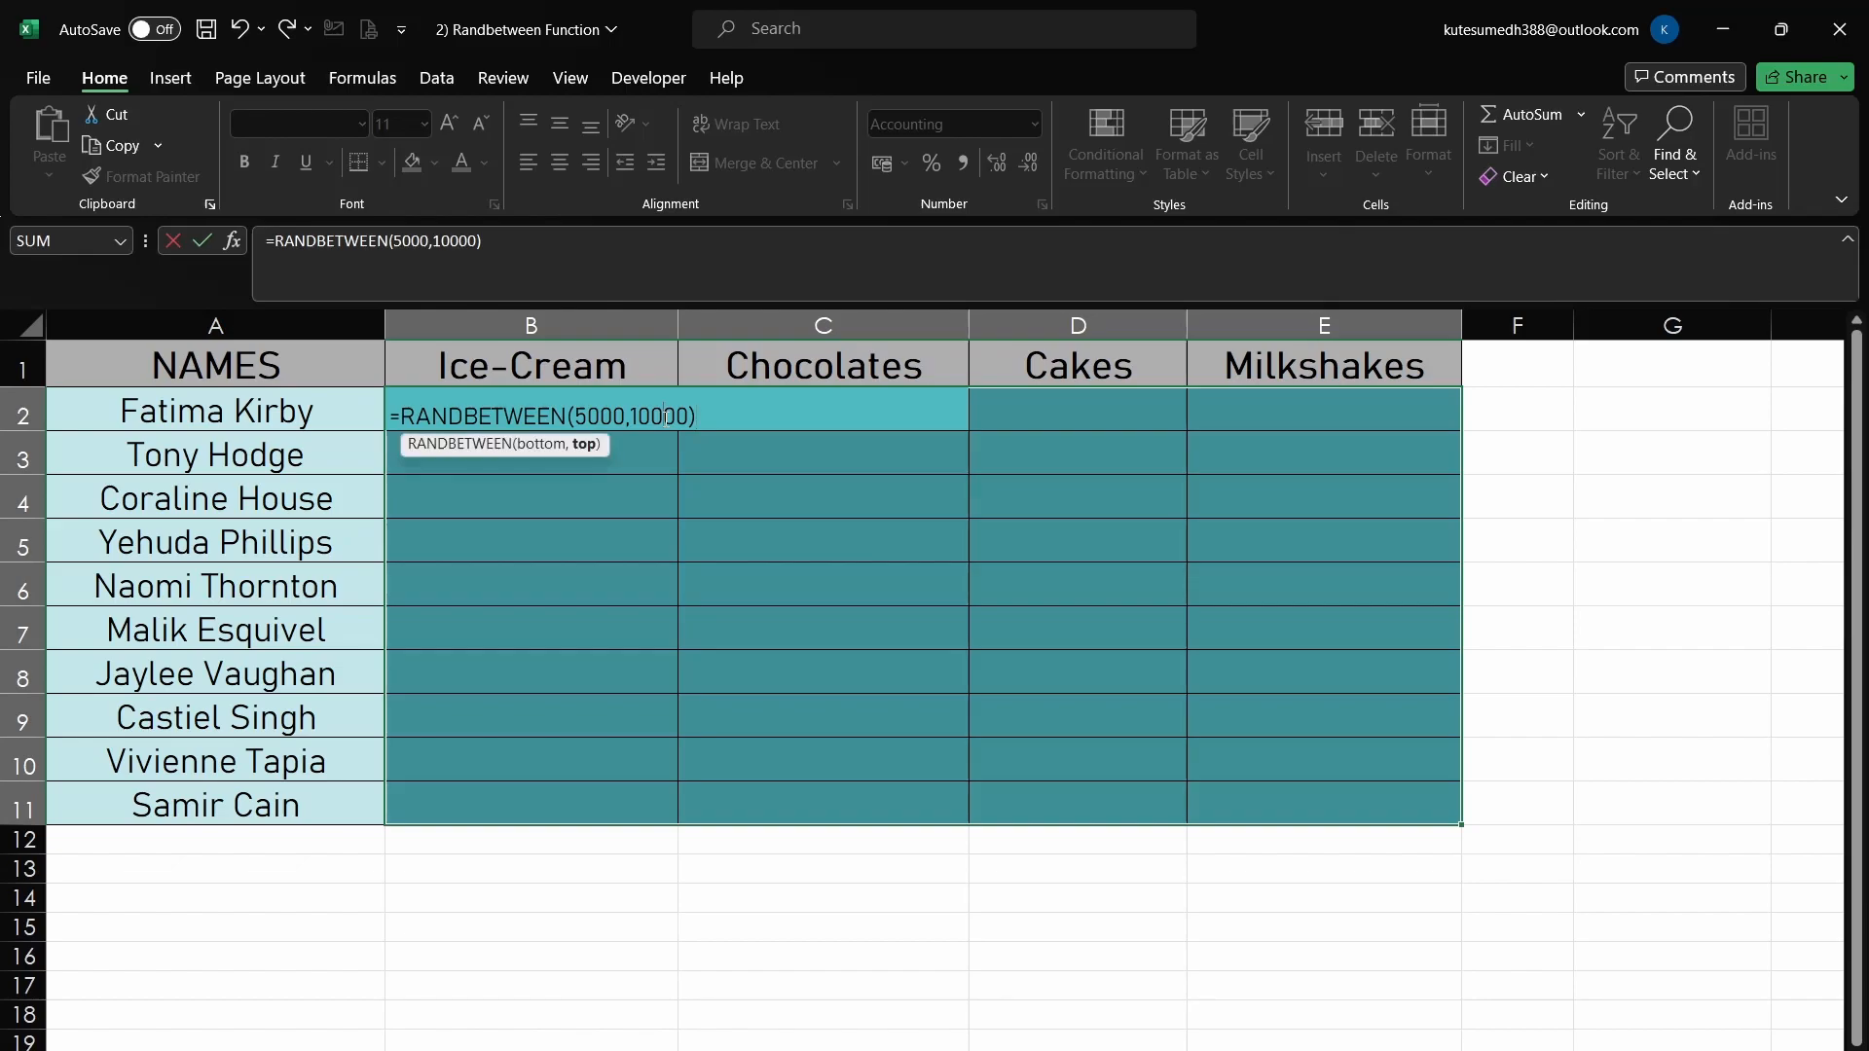
click(602, 416)
click(668, 416)
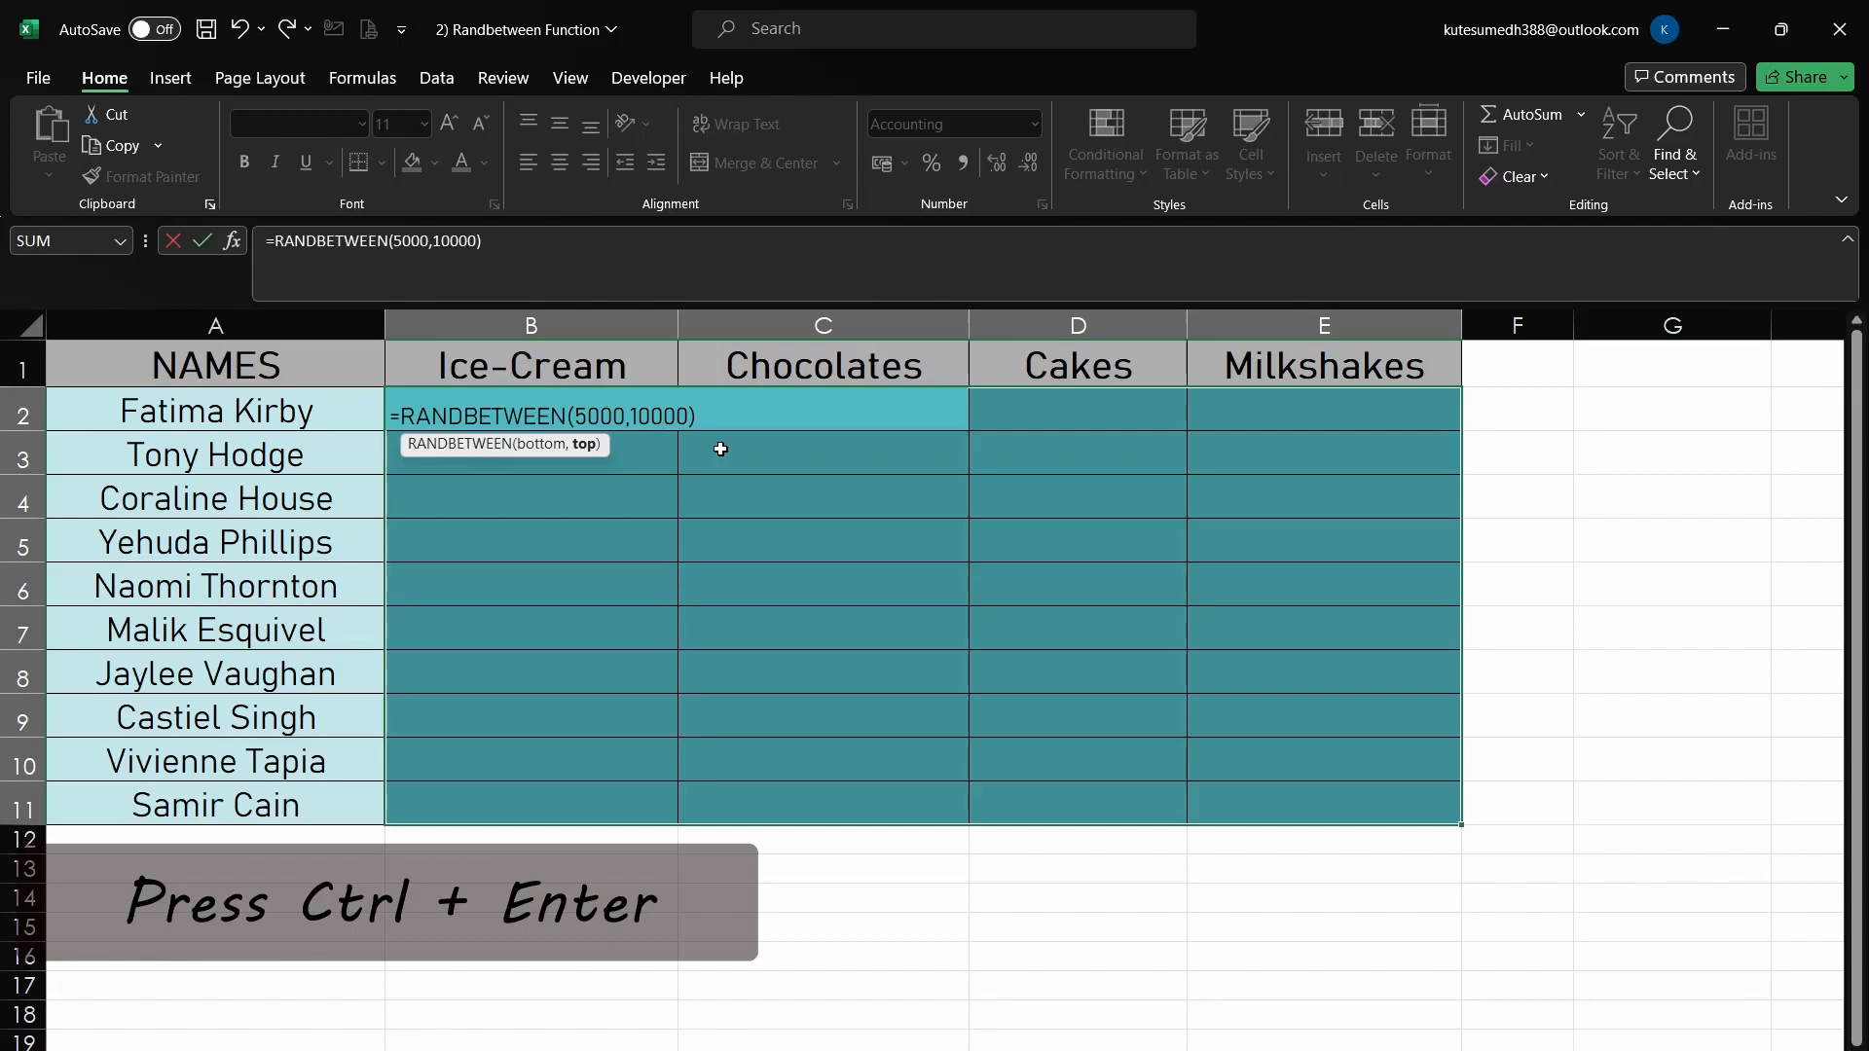
key(ctrl+Return)
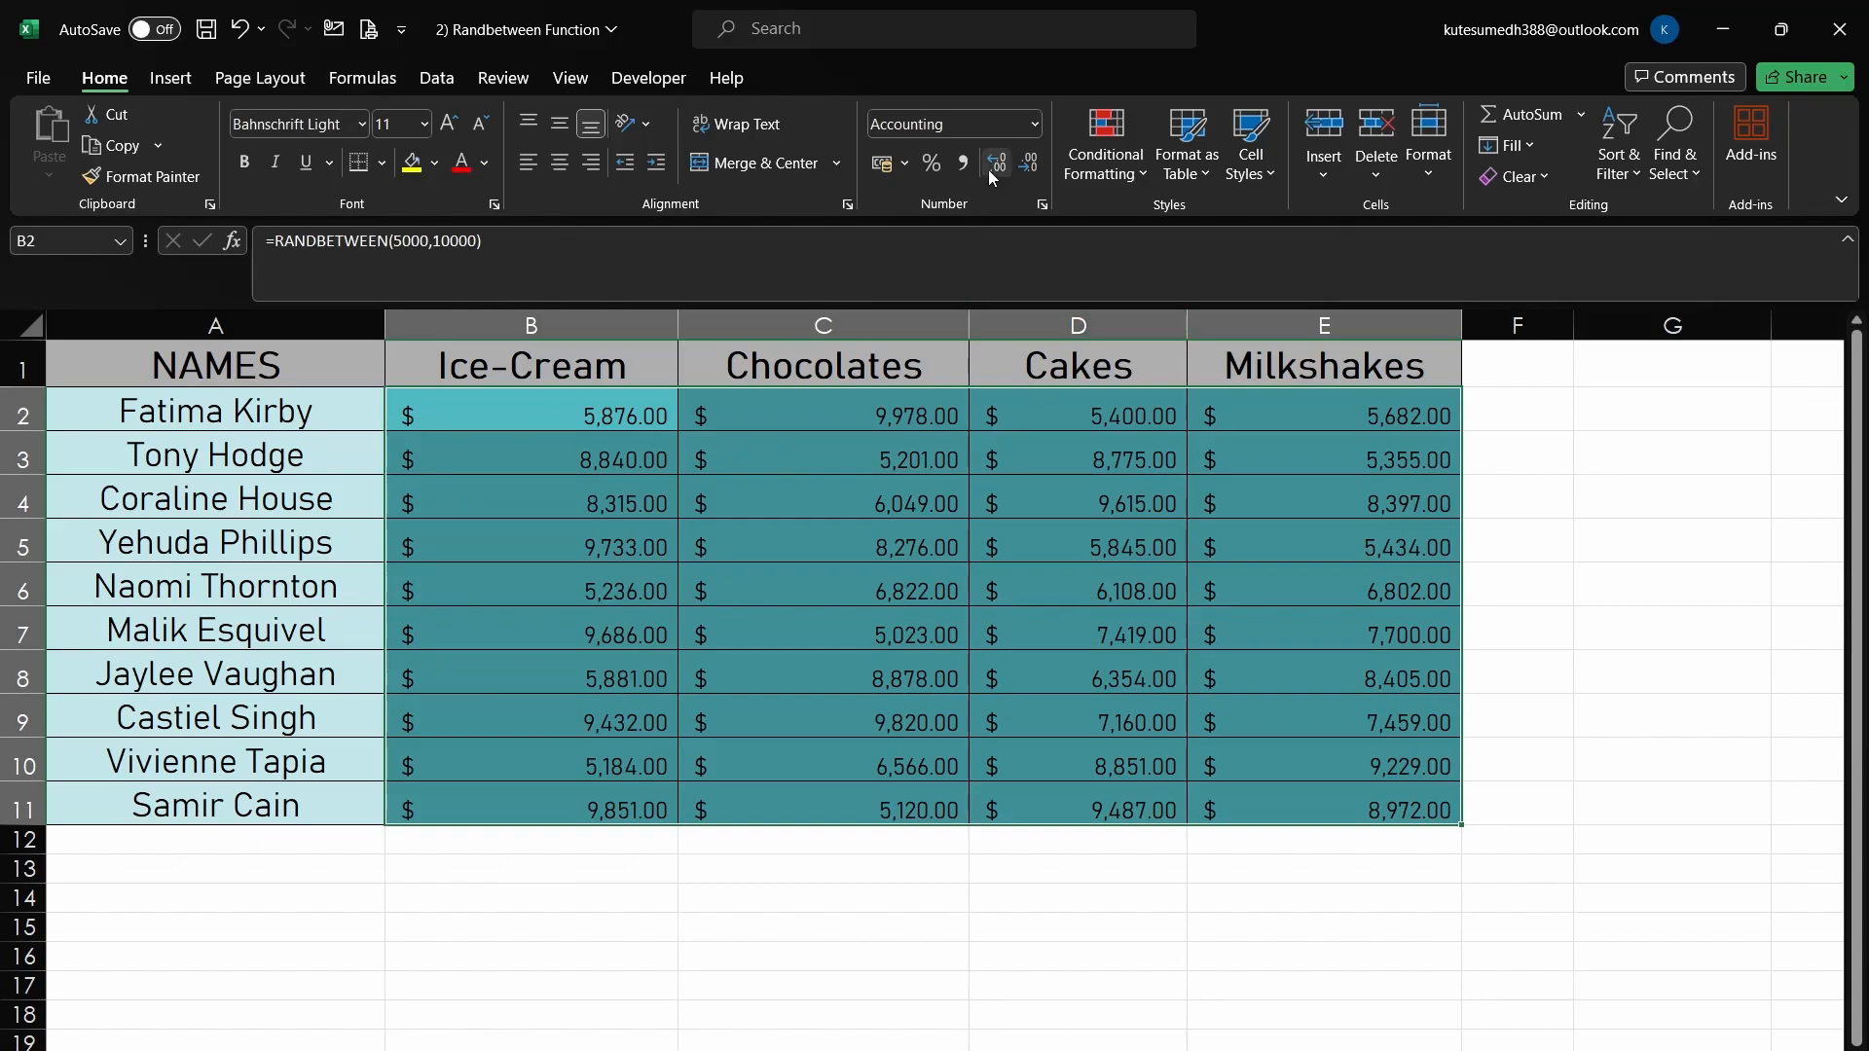
Apply the Accounting number format with the rupee symbol to B2:E11.
click(1032, 124)
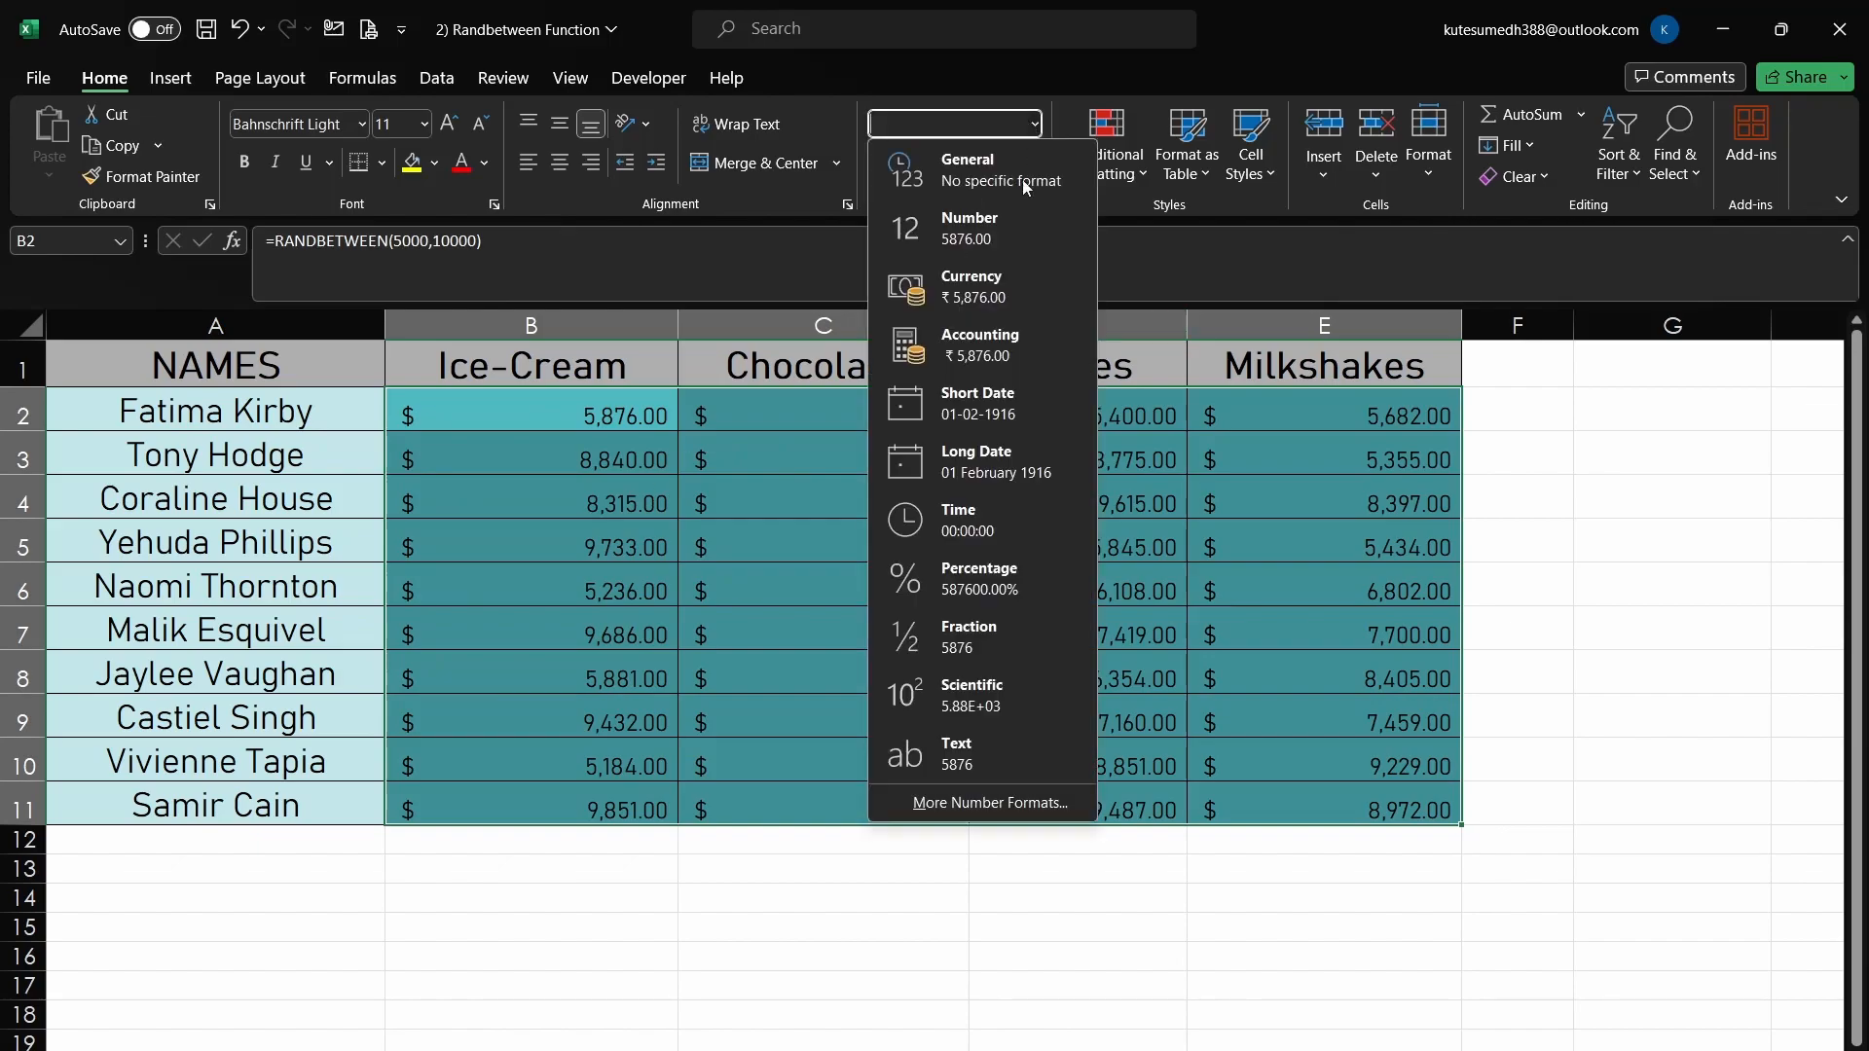
click(997, 350)
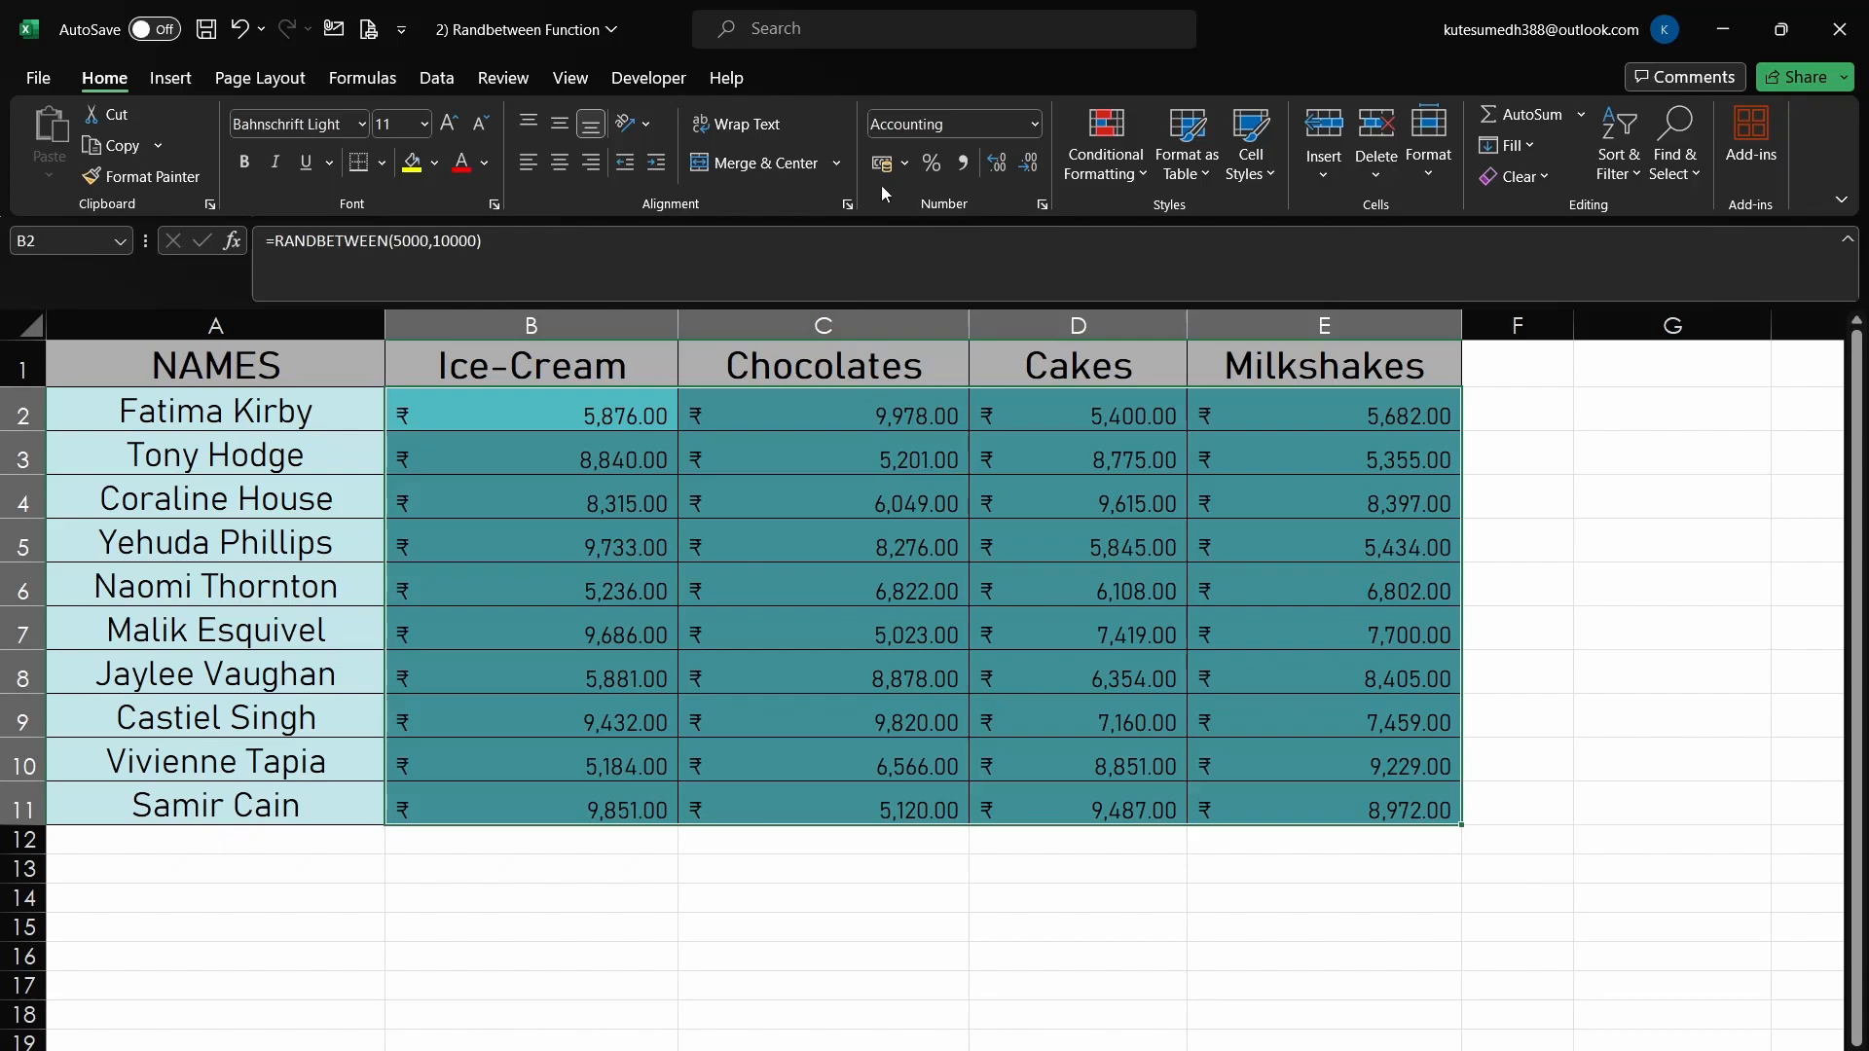
Try the dollar accounting format on B2:E11 and undo it.
click(906, 165)
click(916, 229)
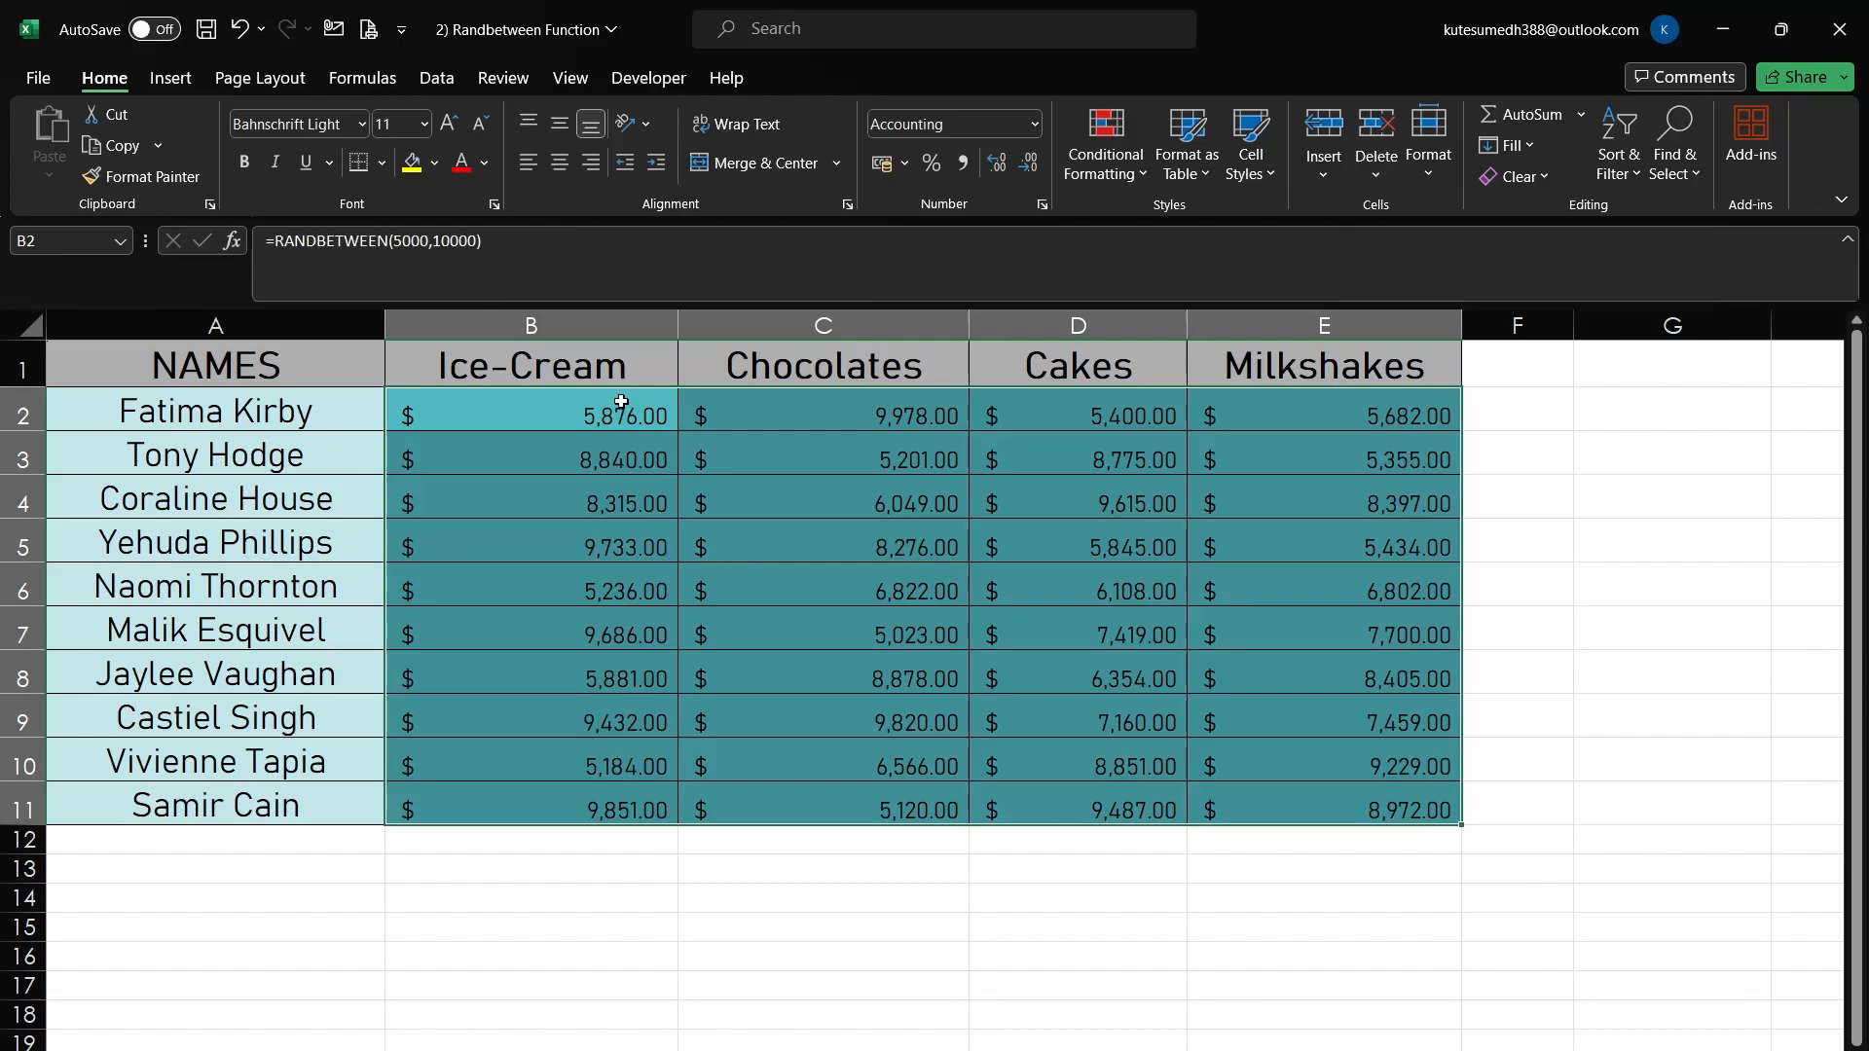
key(ctrl+z)
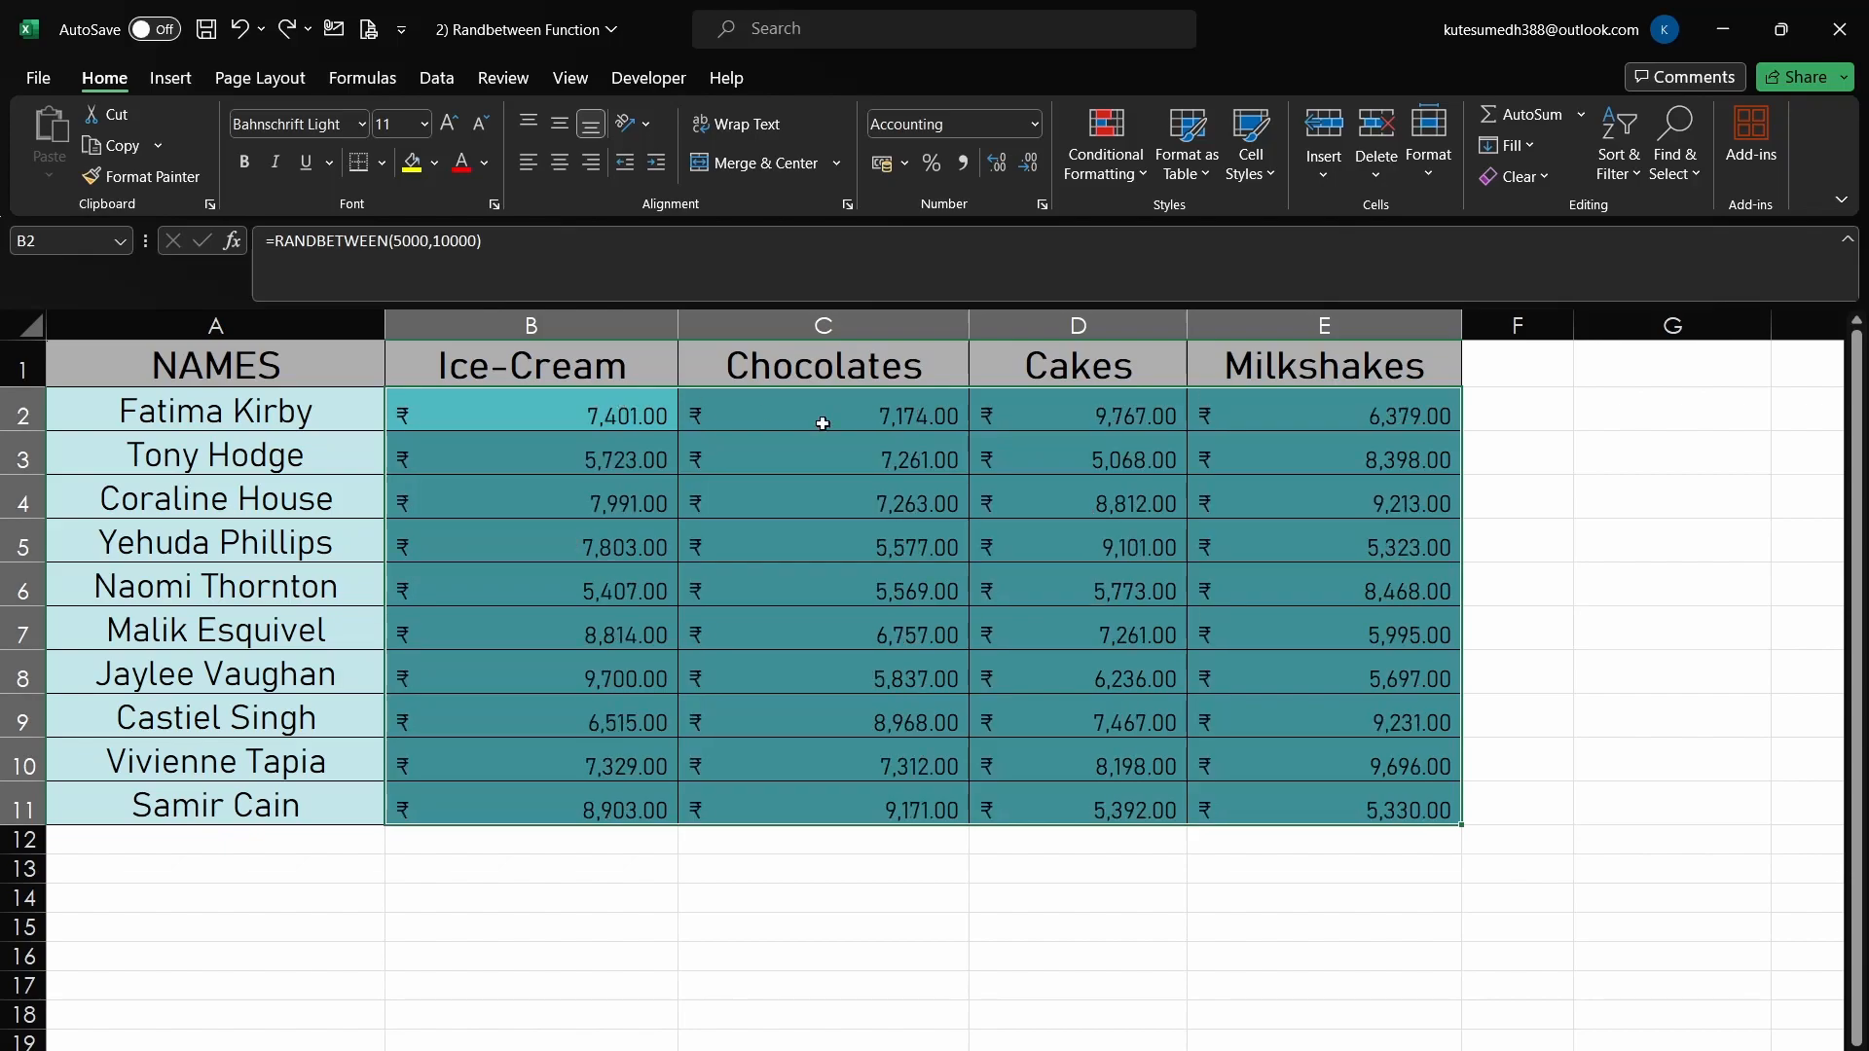
click(901, 864)
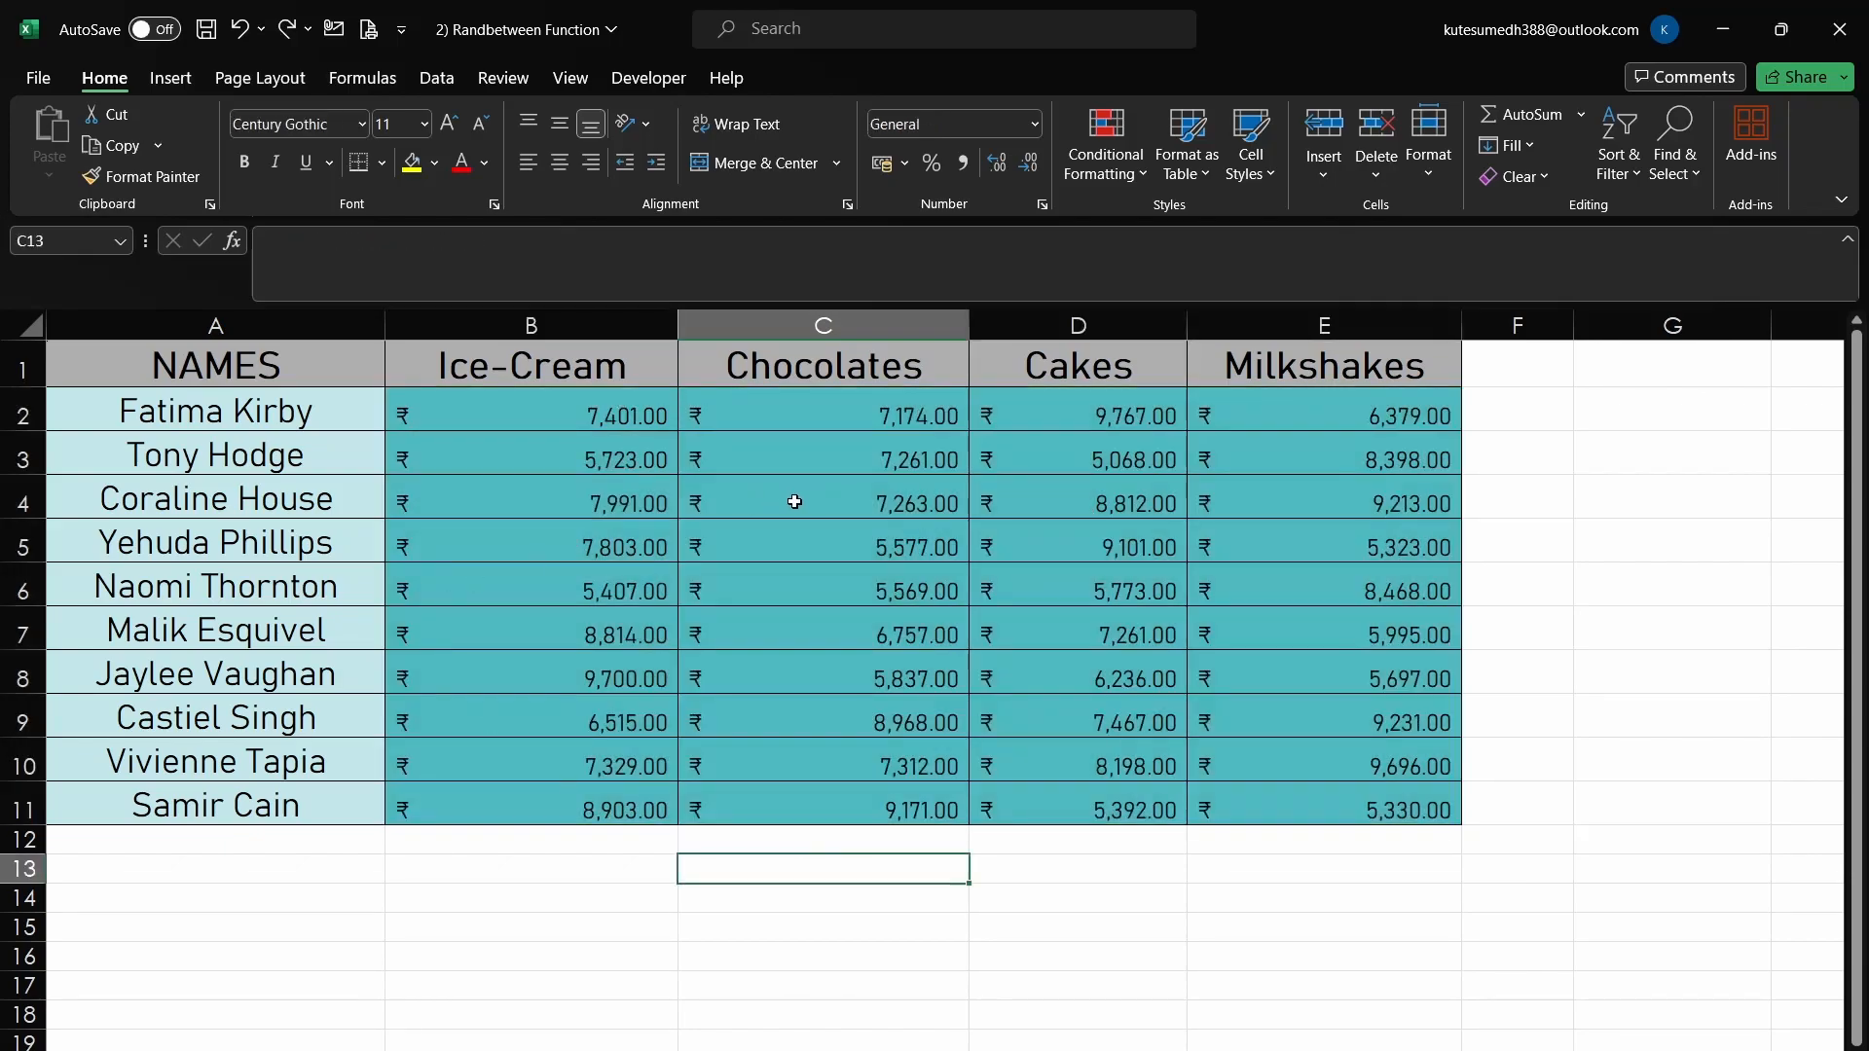
Inspect the formulas in cells C3, C6, D7 and E8 to check how the random figures recalculate.
click(771, 467)
double_click(828, 460)
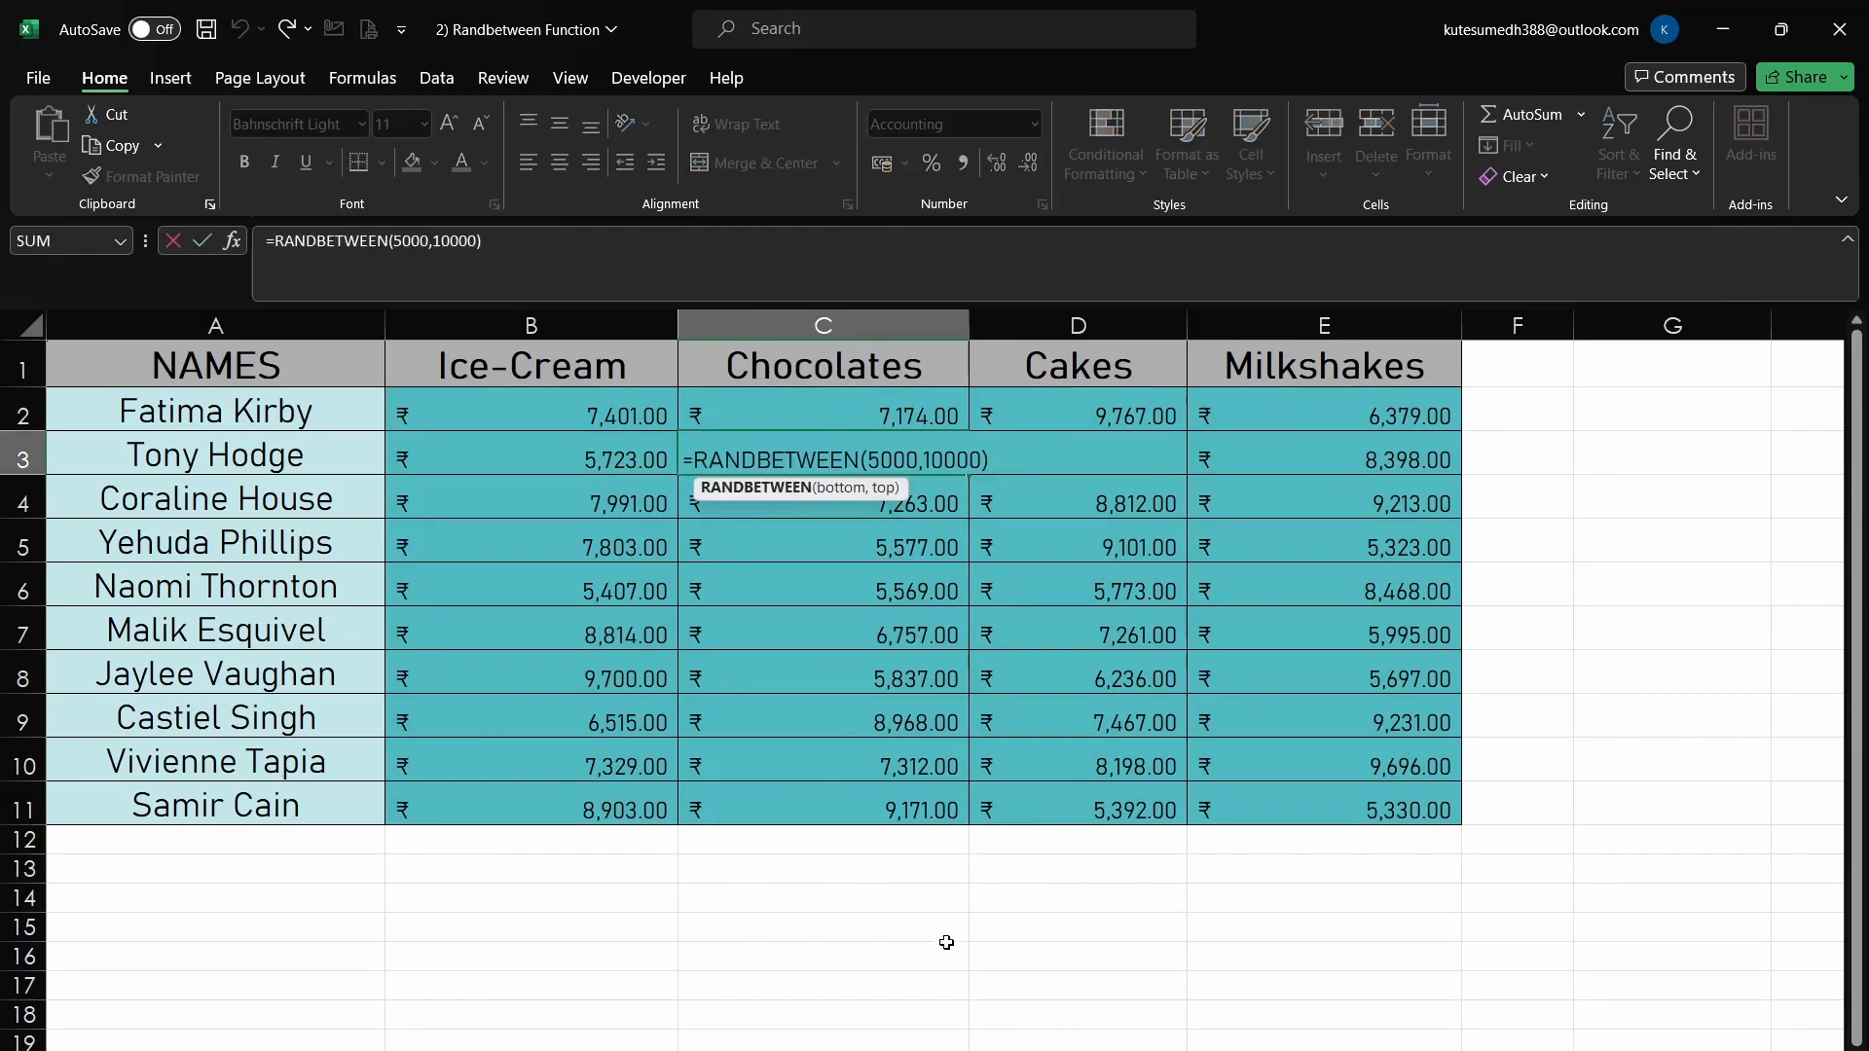
click(878, 947)
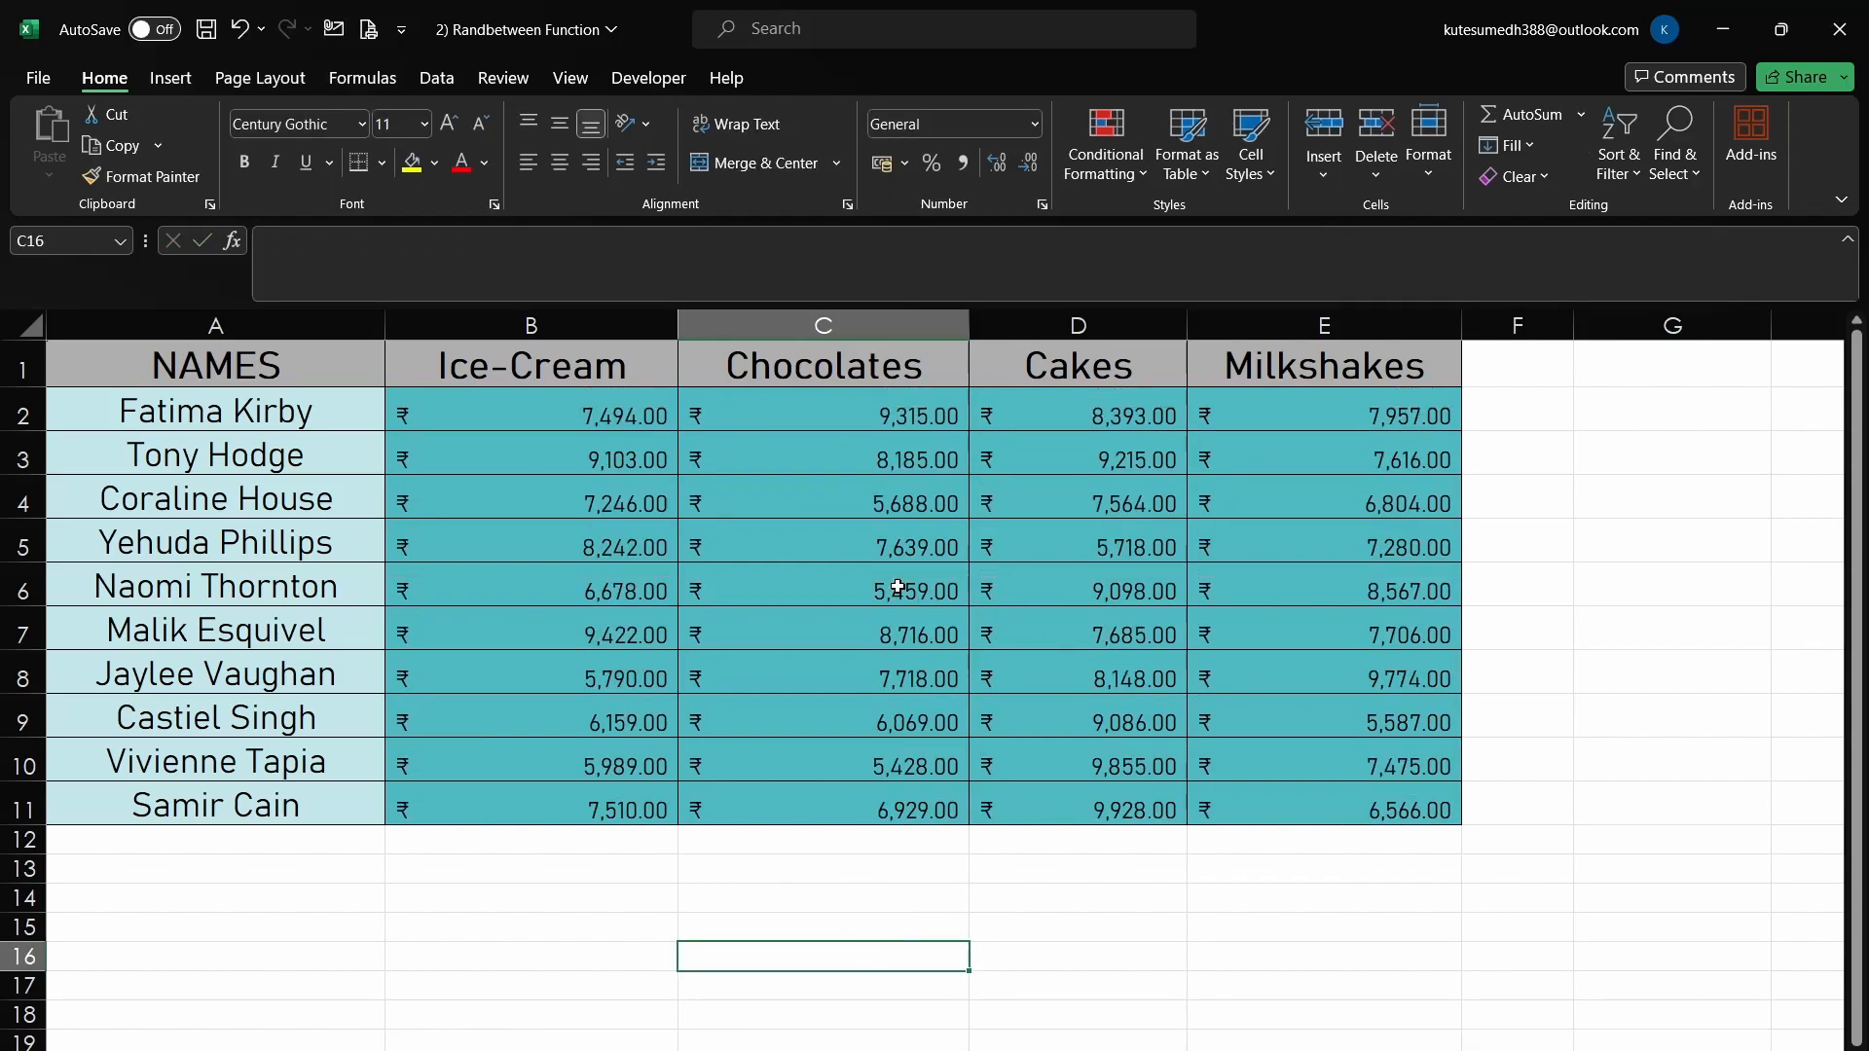
double_click(898, 587)
click(949, 859)
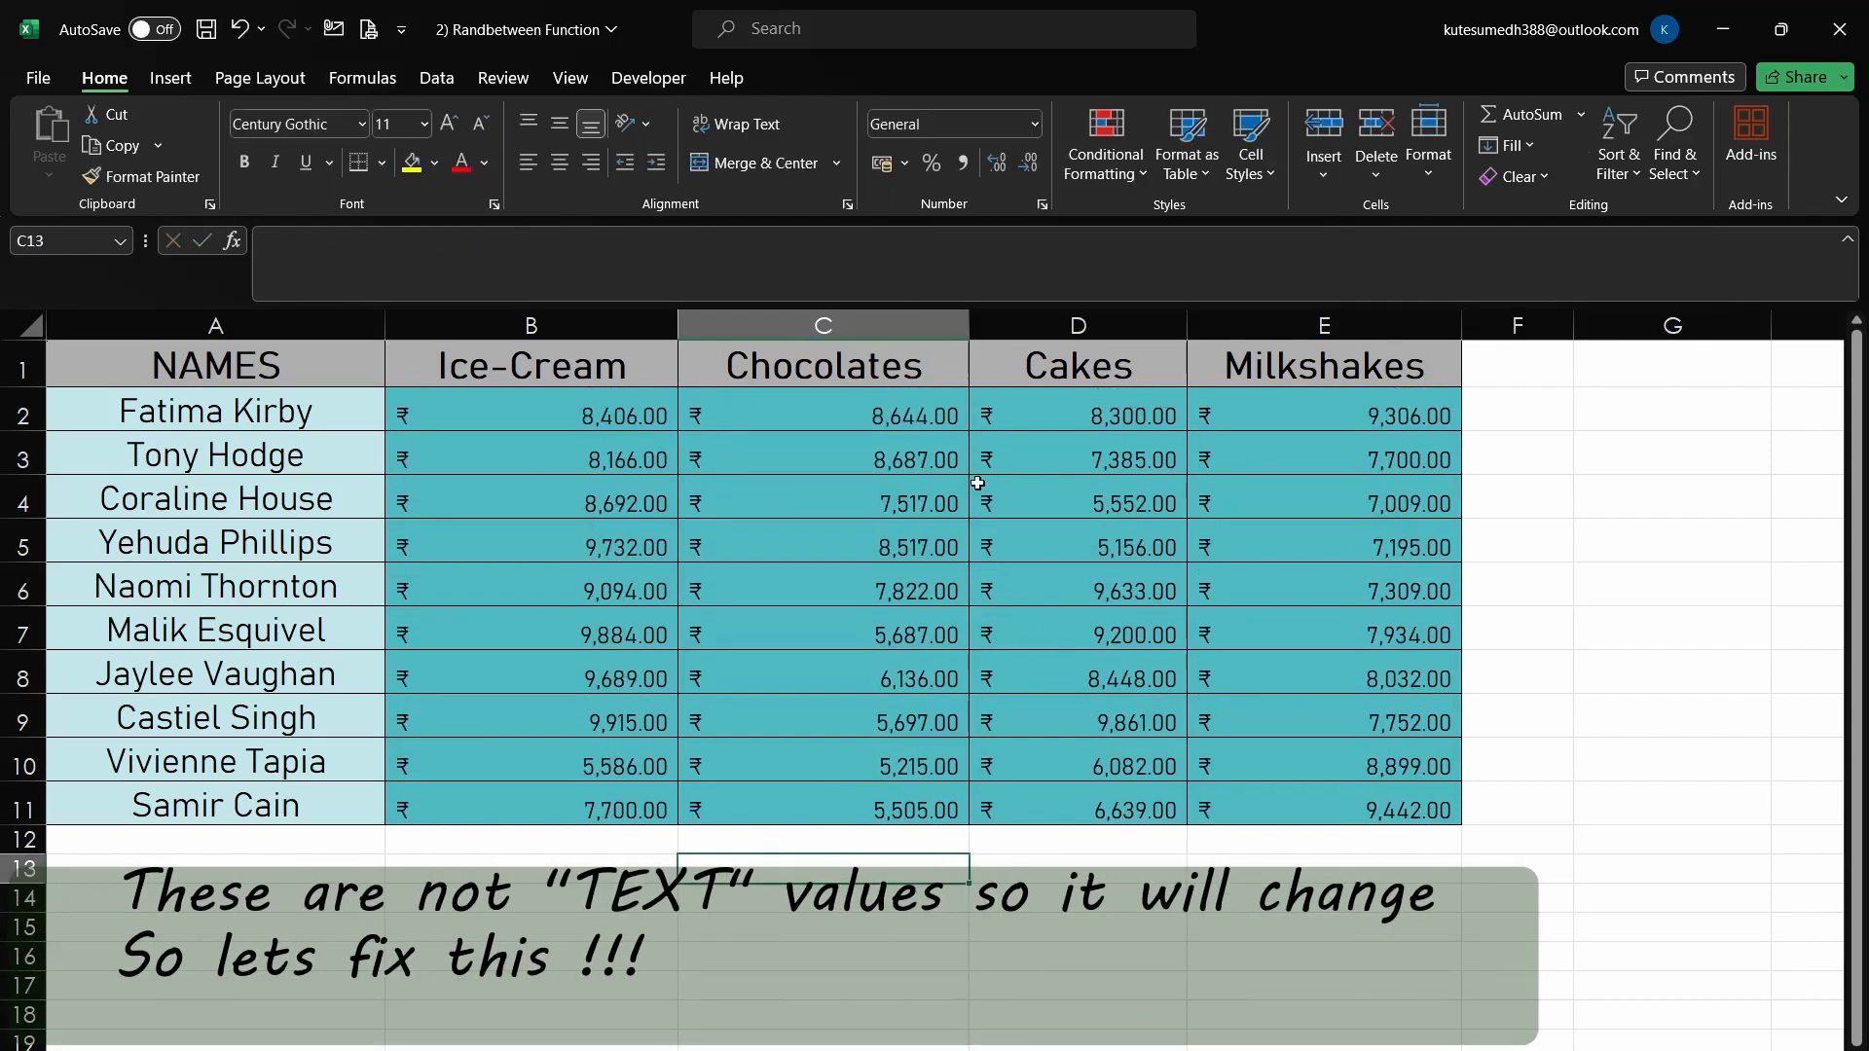
click(1162, 628)
double_click(1162, 628)
click(1273, 870)
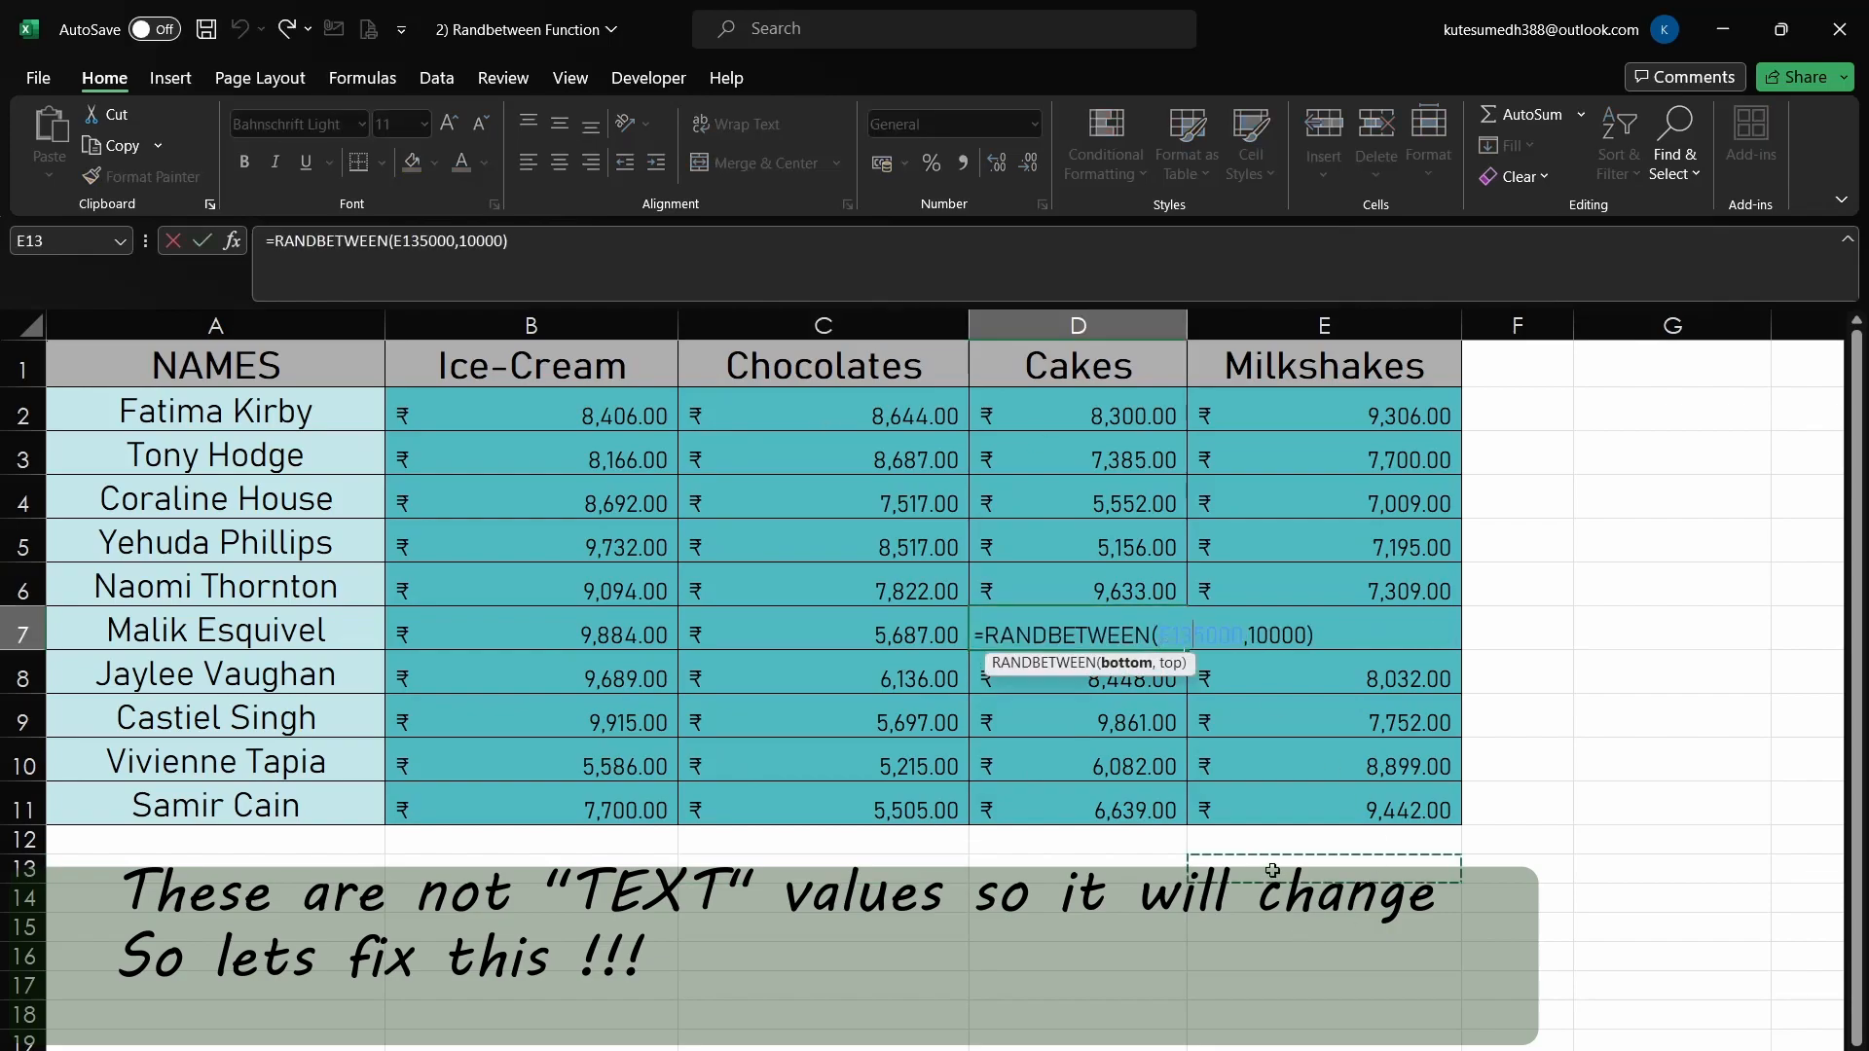
key(Escape)
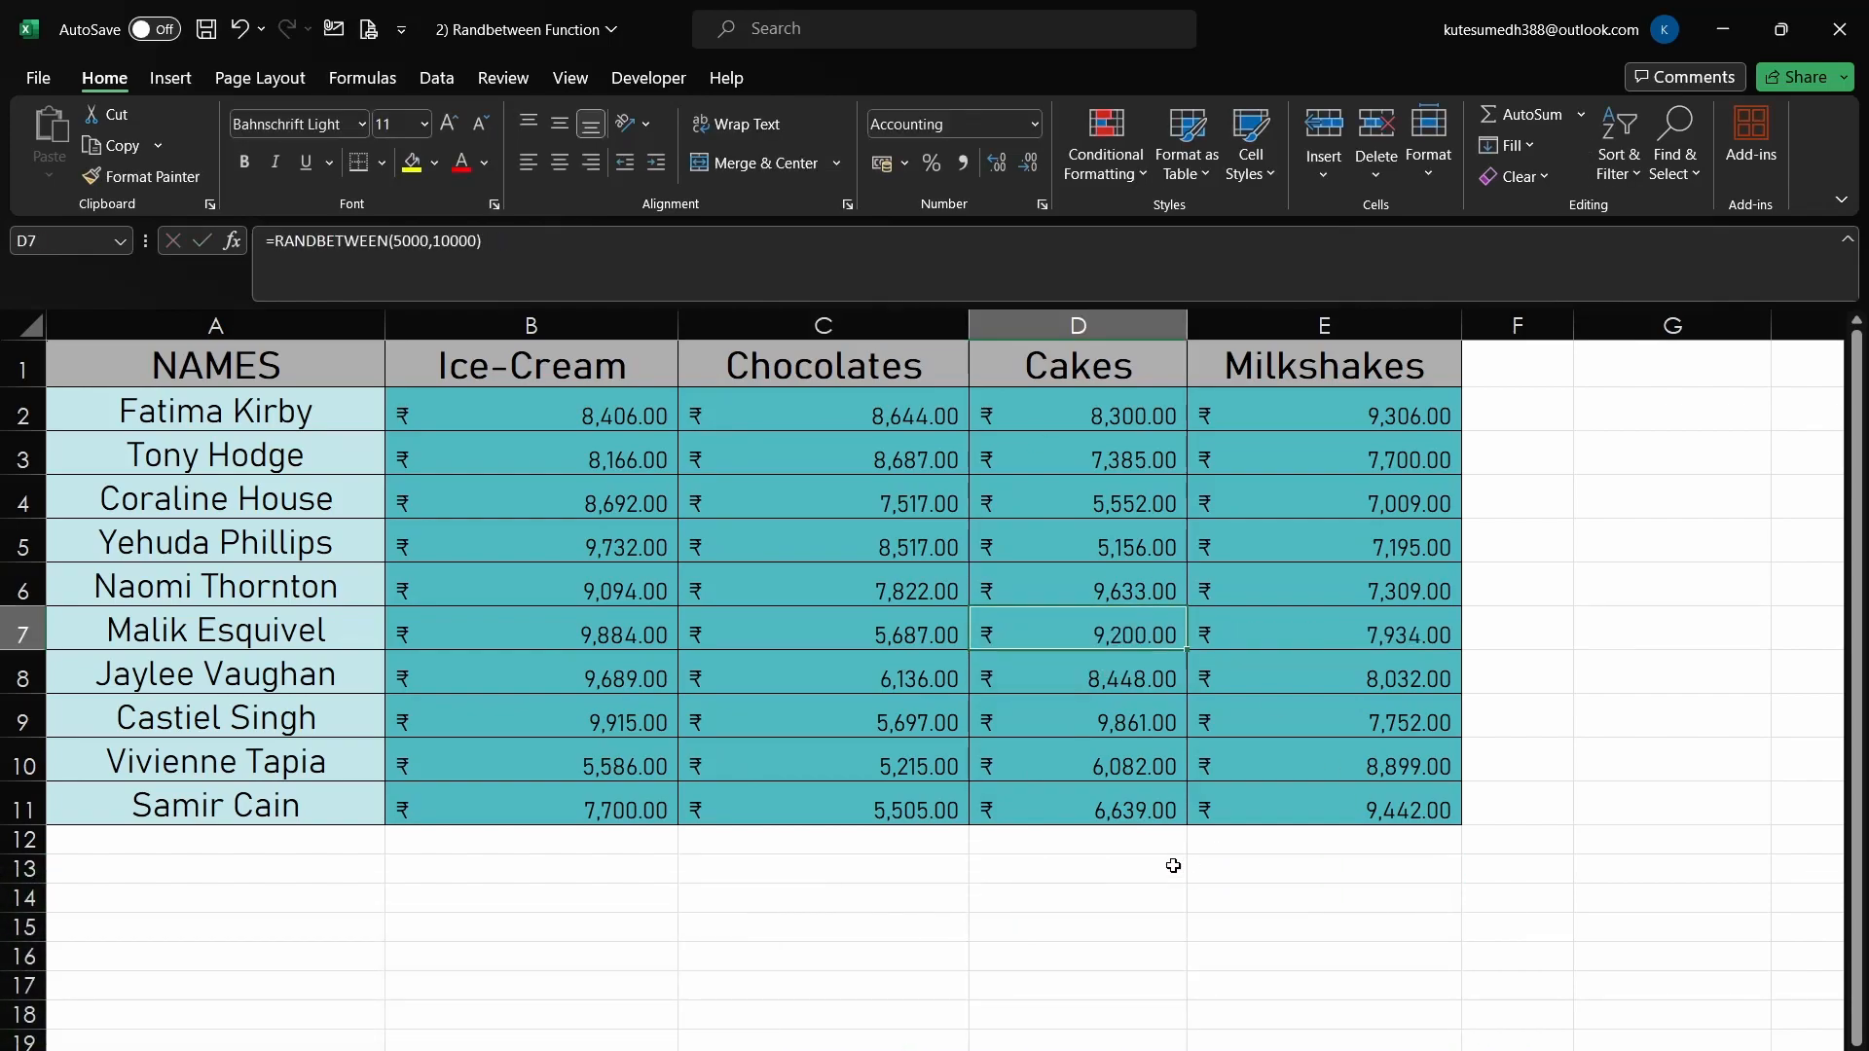
double_click(1282, 683)
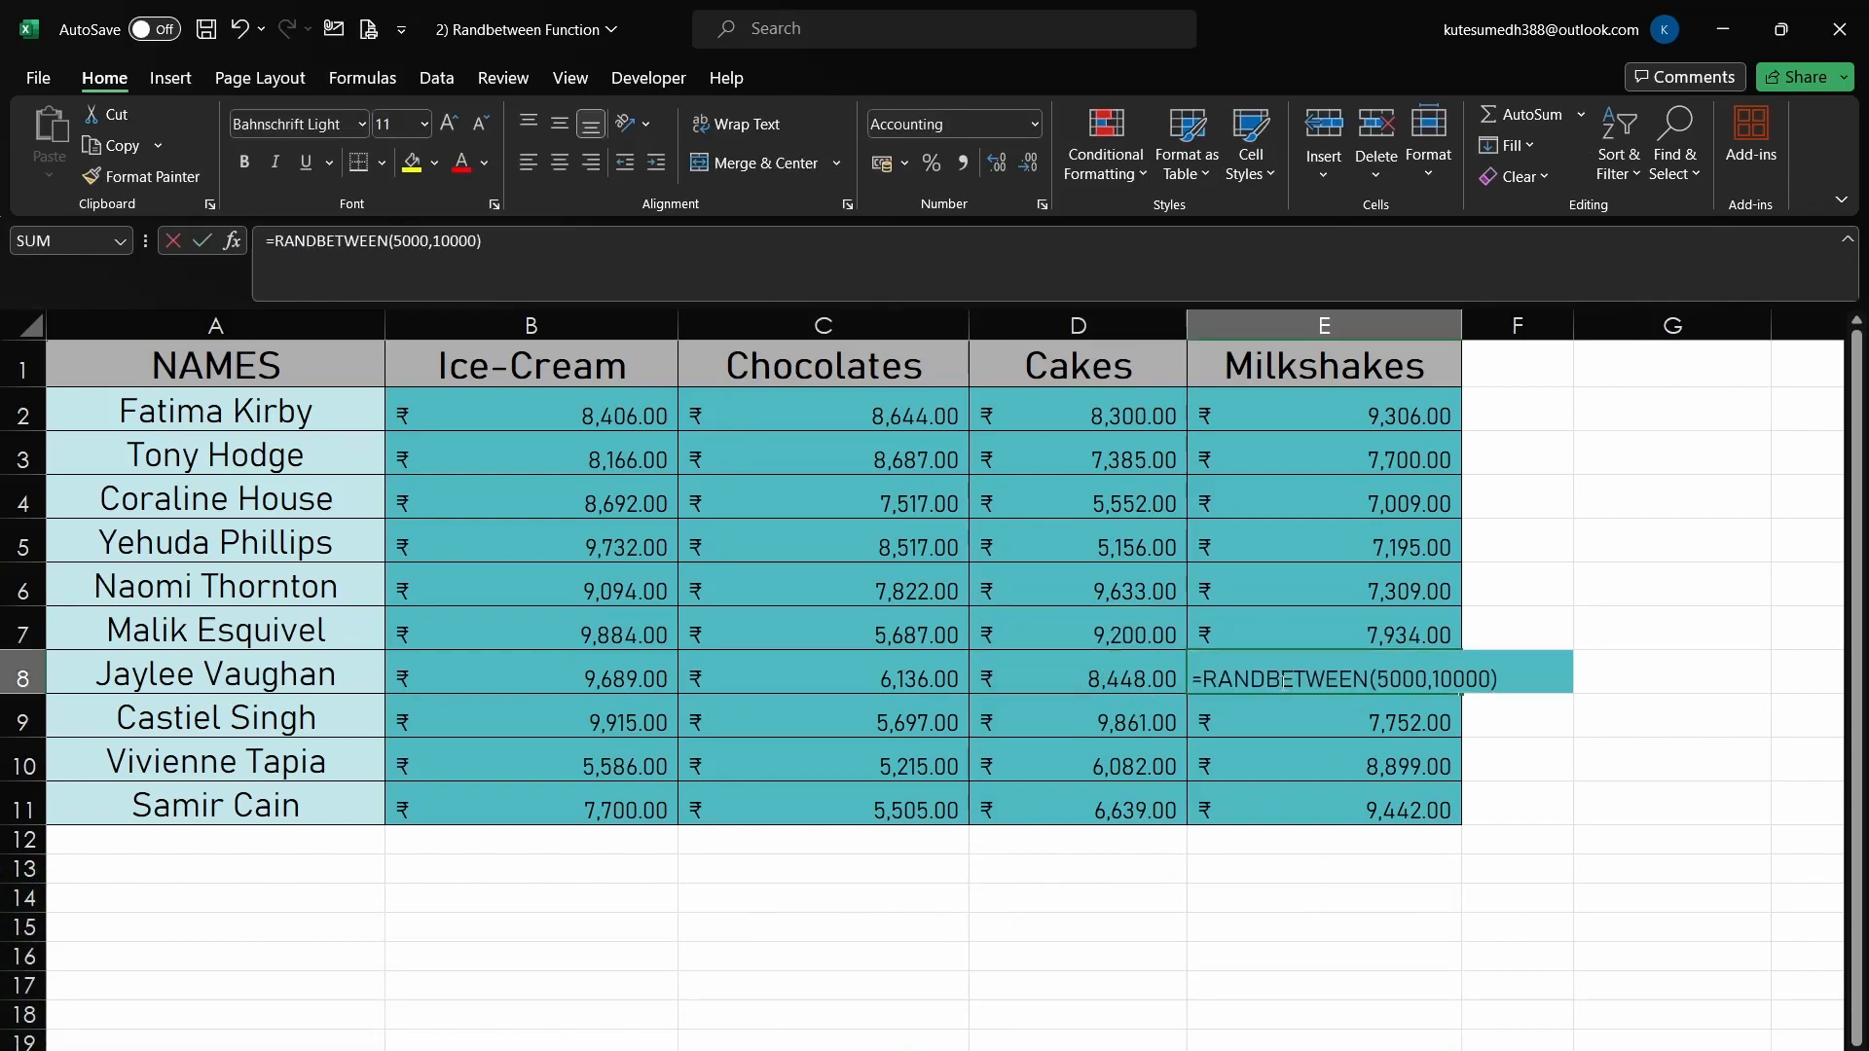
click(1640, 548)
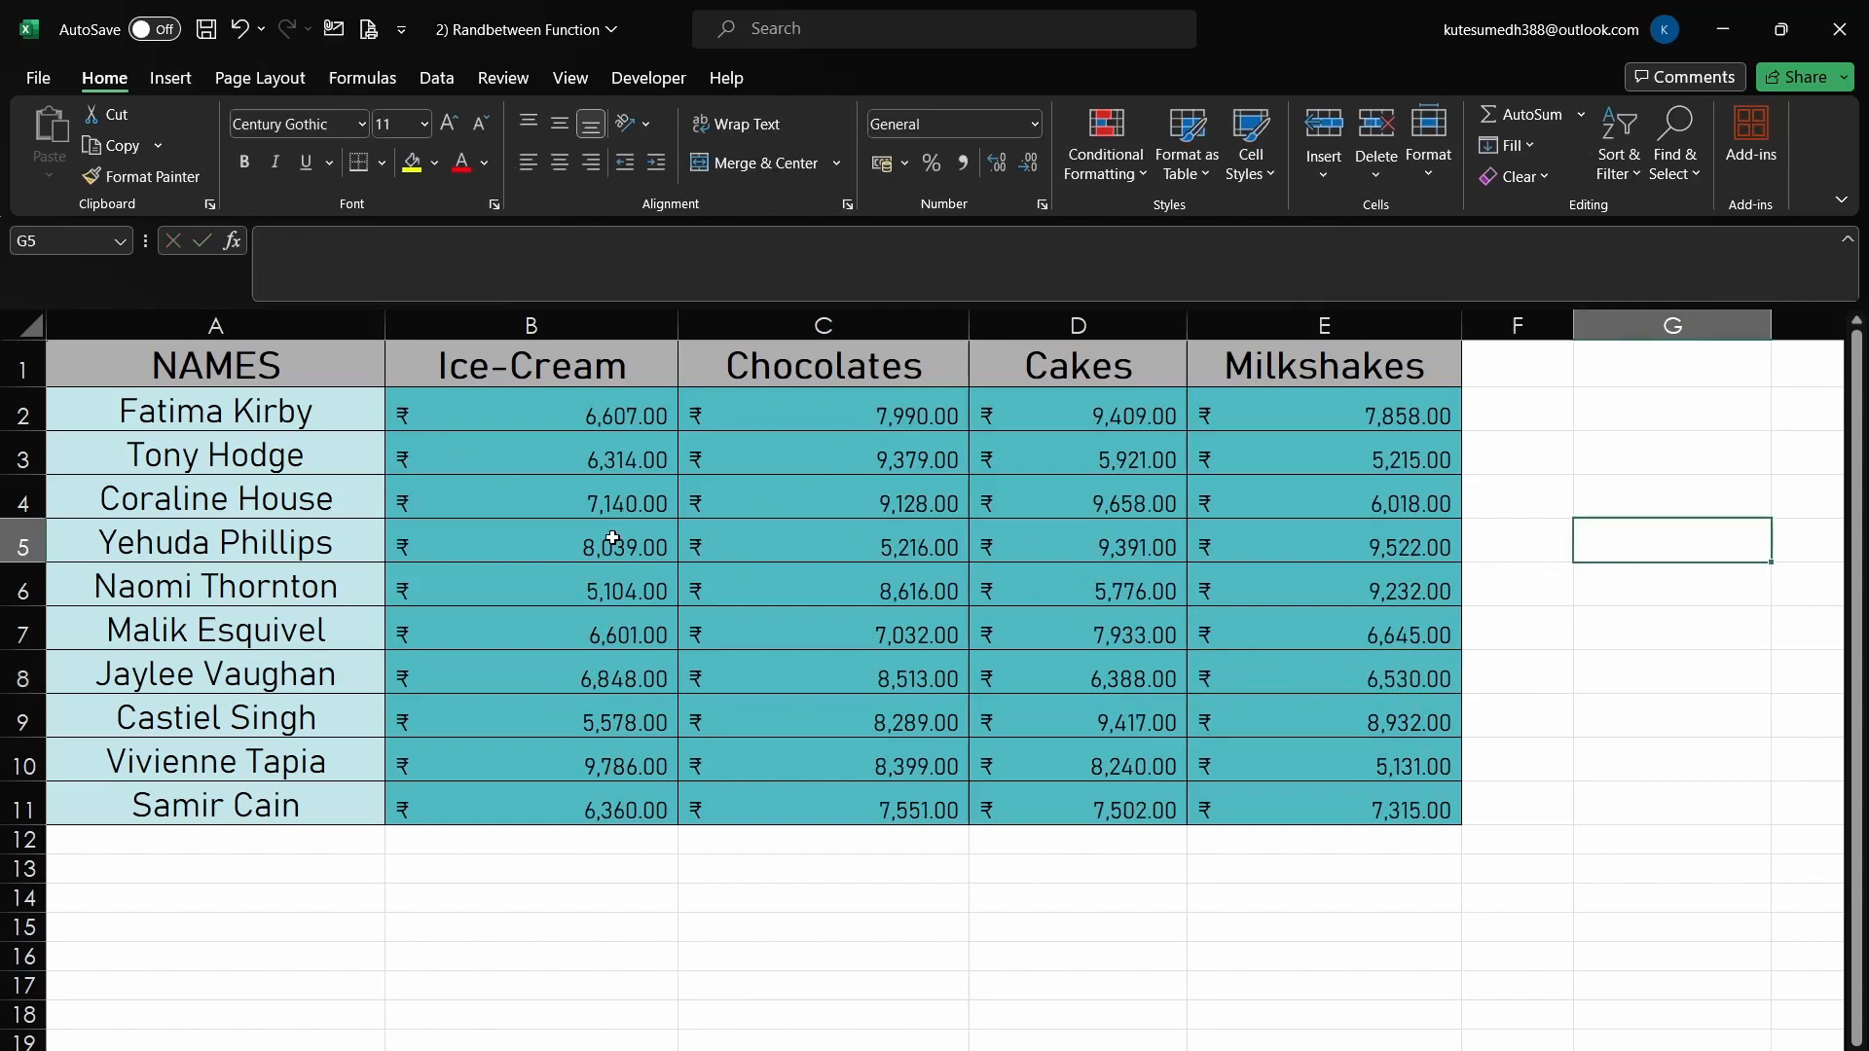
Copy B2:E11 and paste it back onto itself with Paste Special as Values to replace the formulas with fixed numbers.
click(631, 421)
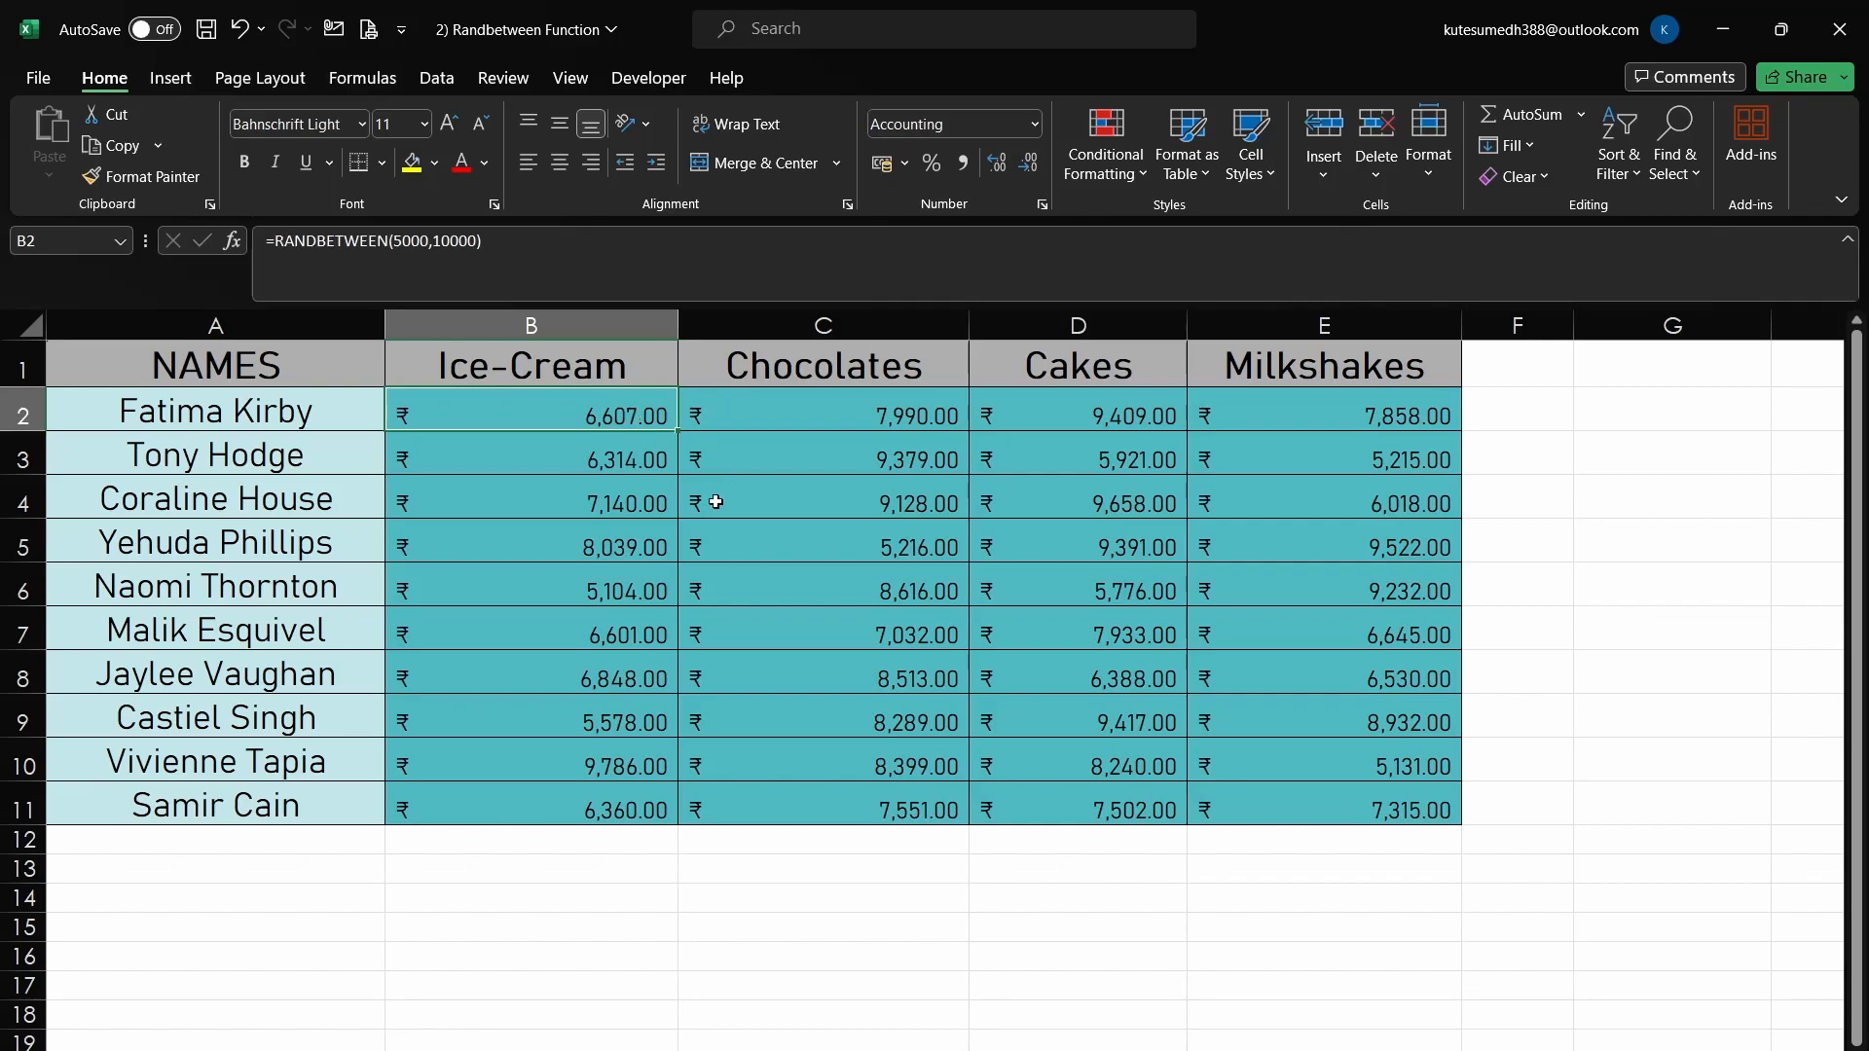
drag(637, 403, 1257, 796)
key(ctrl+c)
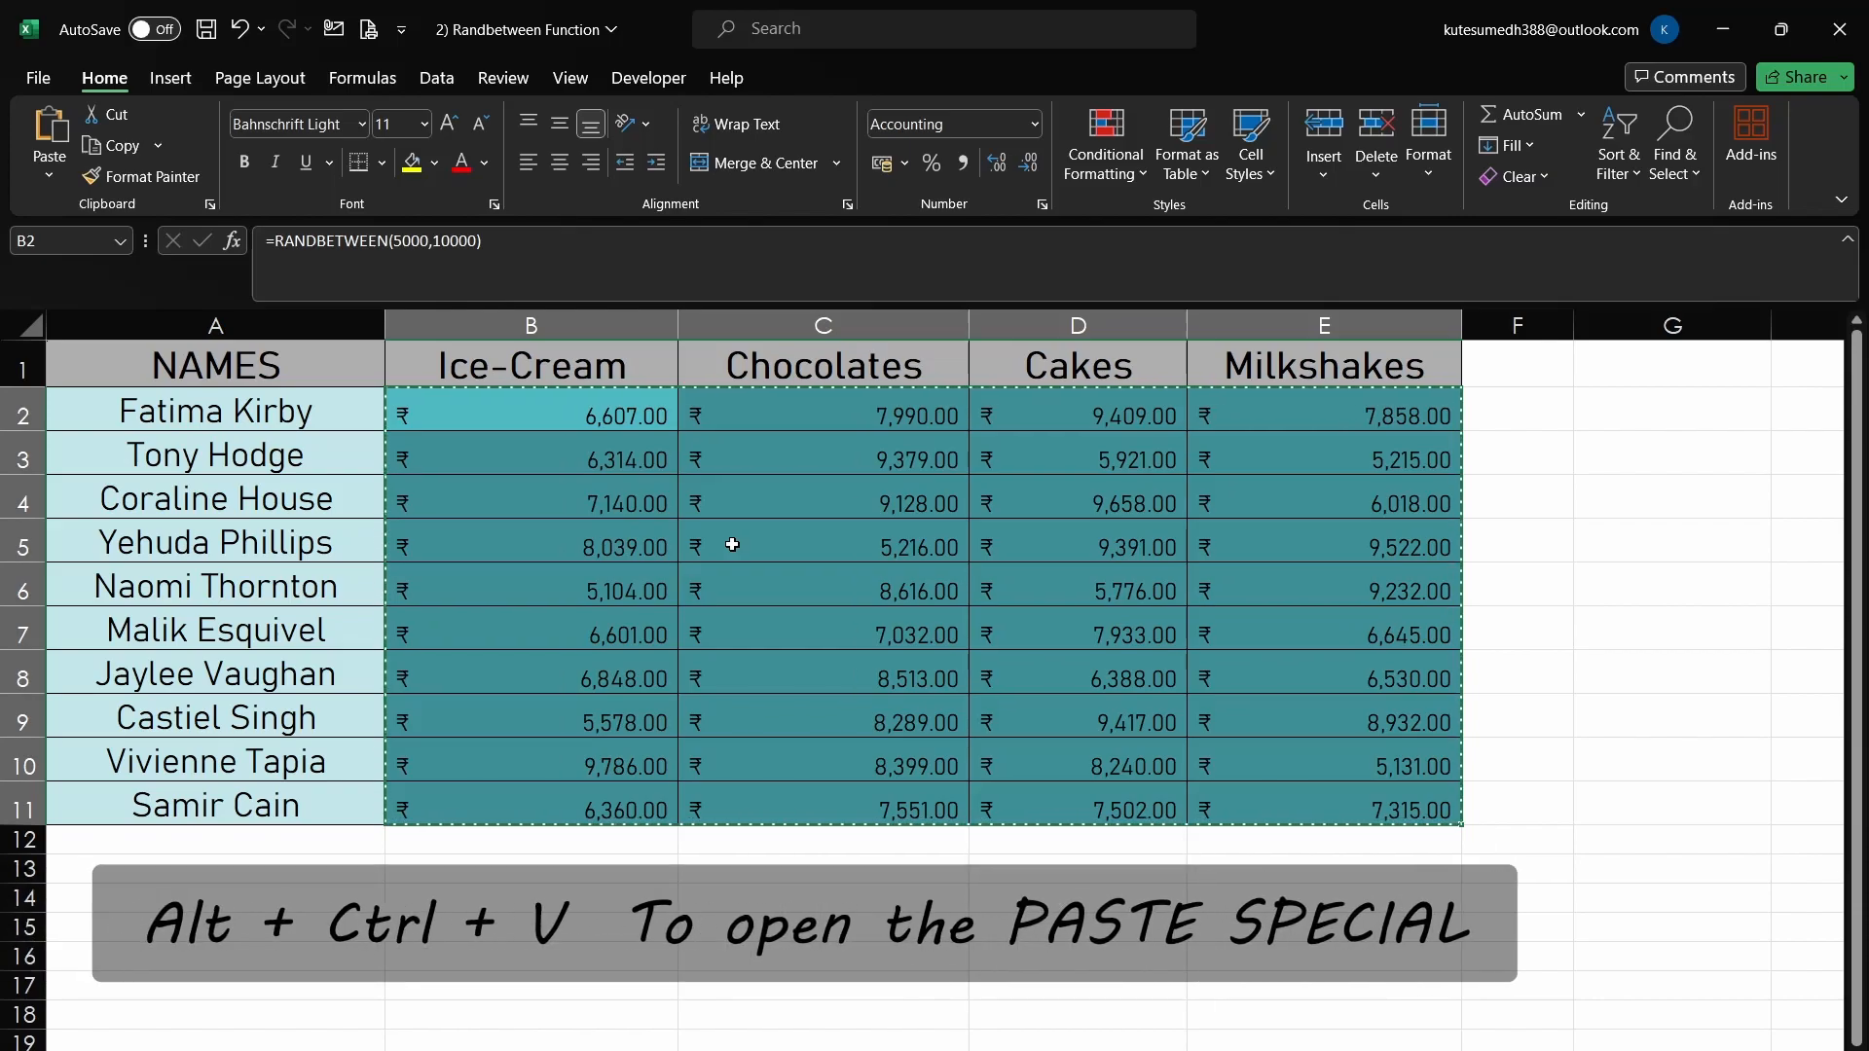
key(ctrl+alt+v)
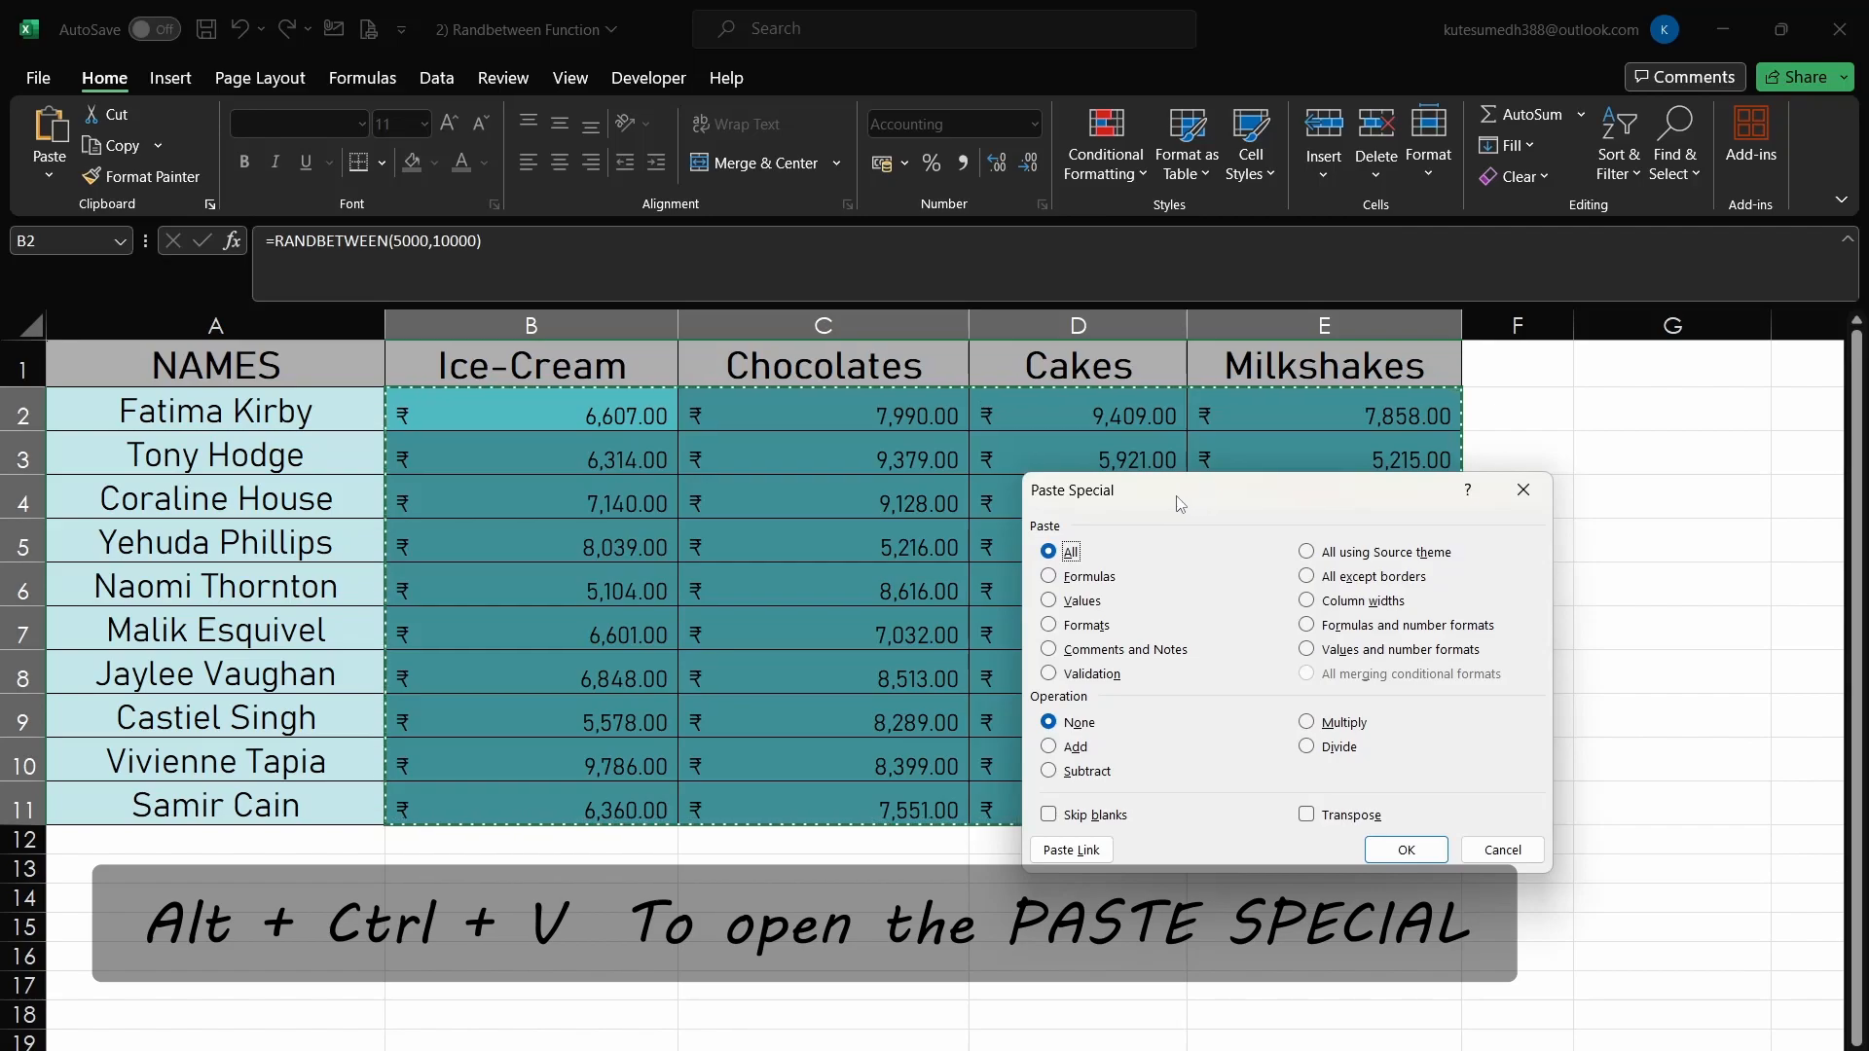
click(1054, 602)
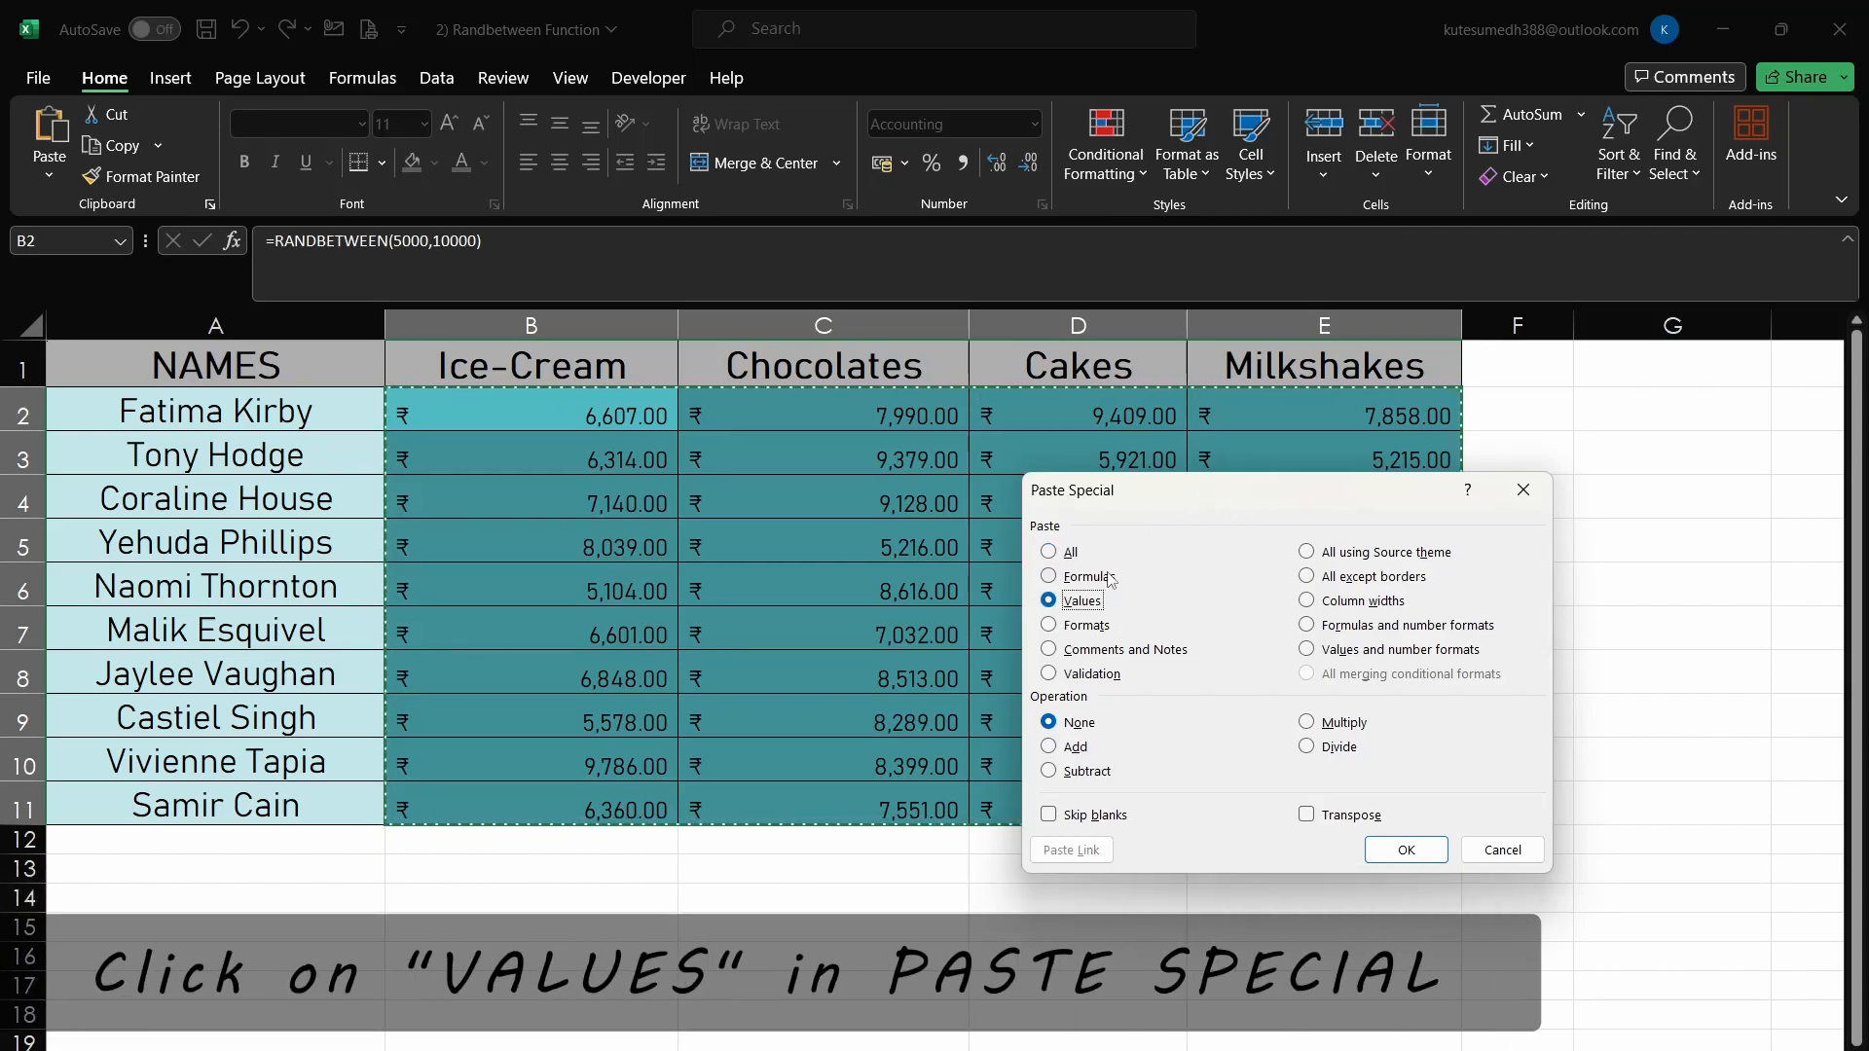
click(1399, 853)
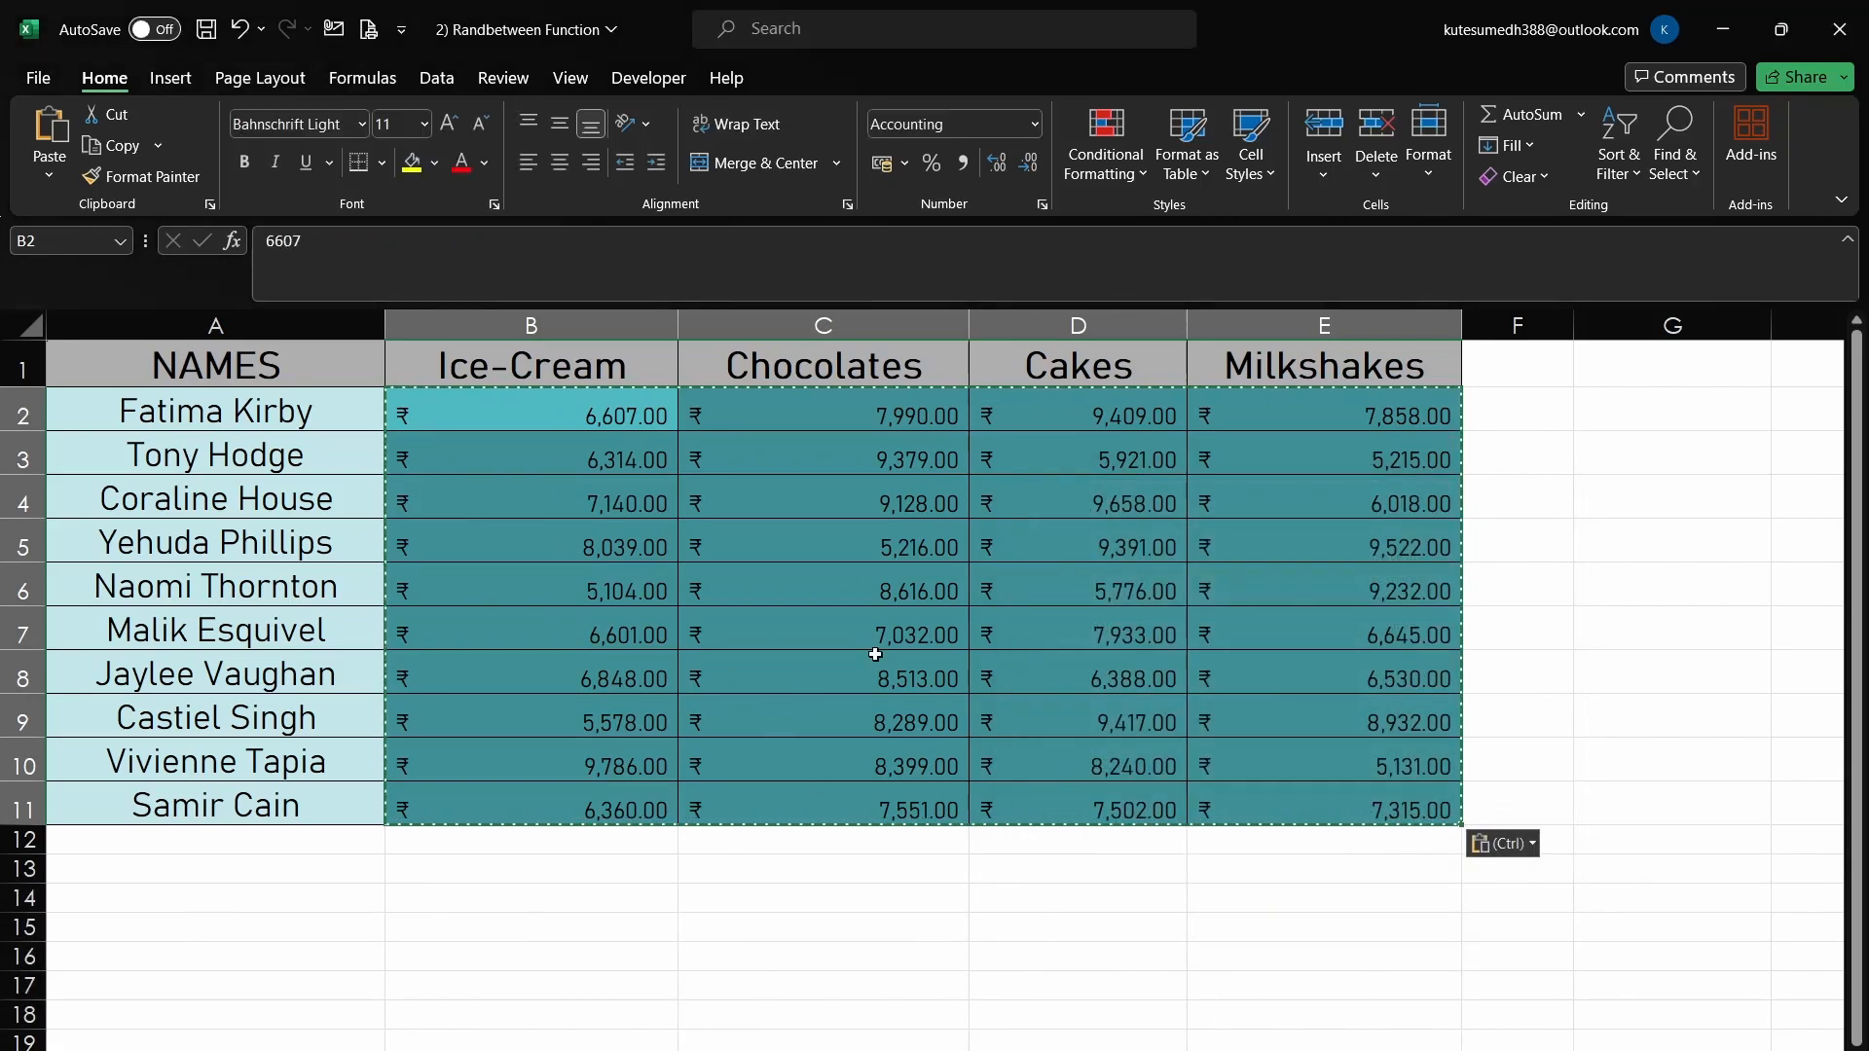
key(Return)
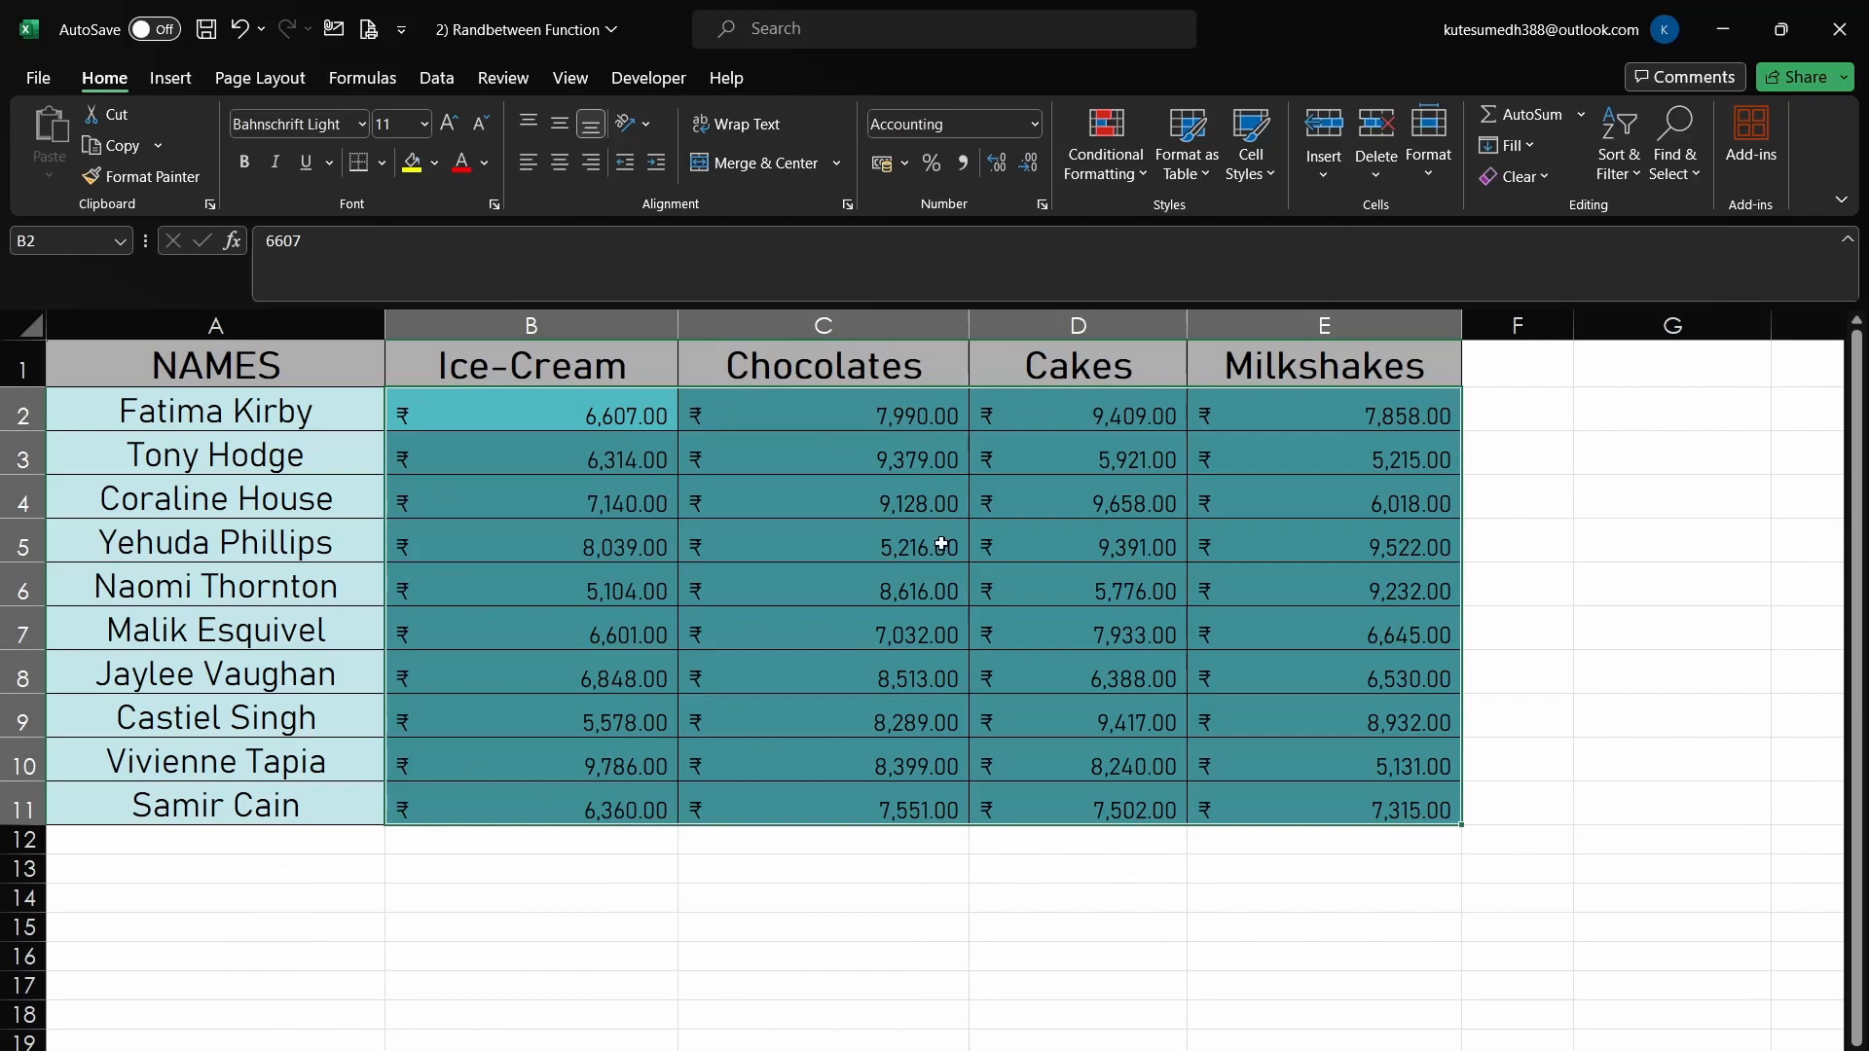
Check the contents of cells B2 and C3 to verify that the sales figures are plain numbers instead of formulas.
click(638, 413)
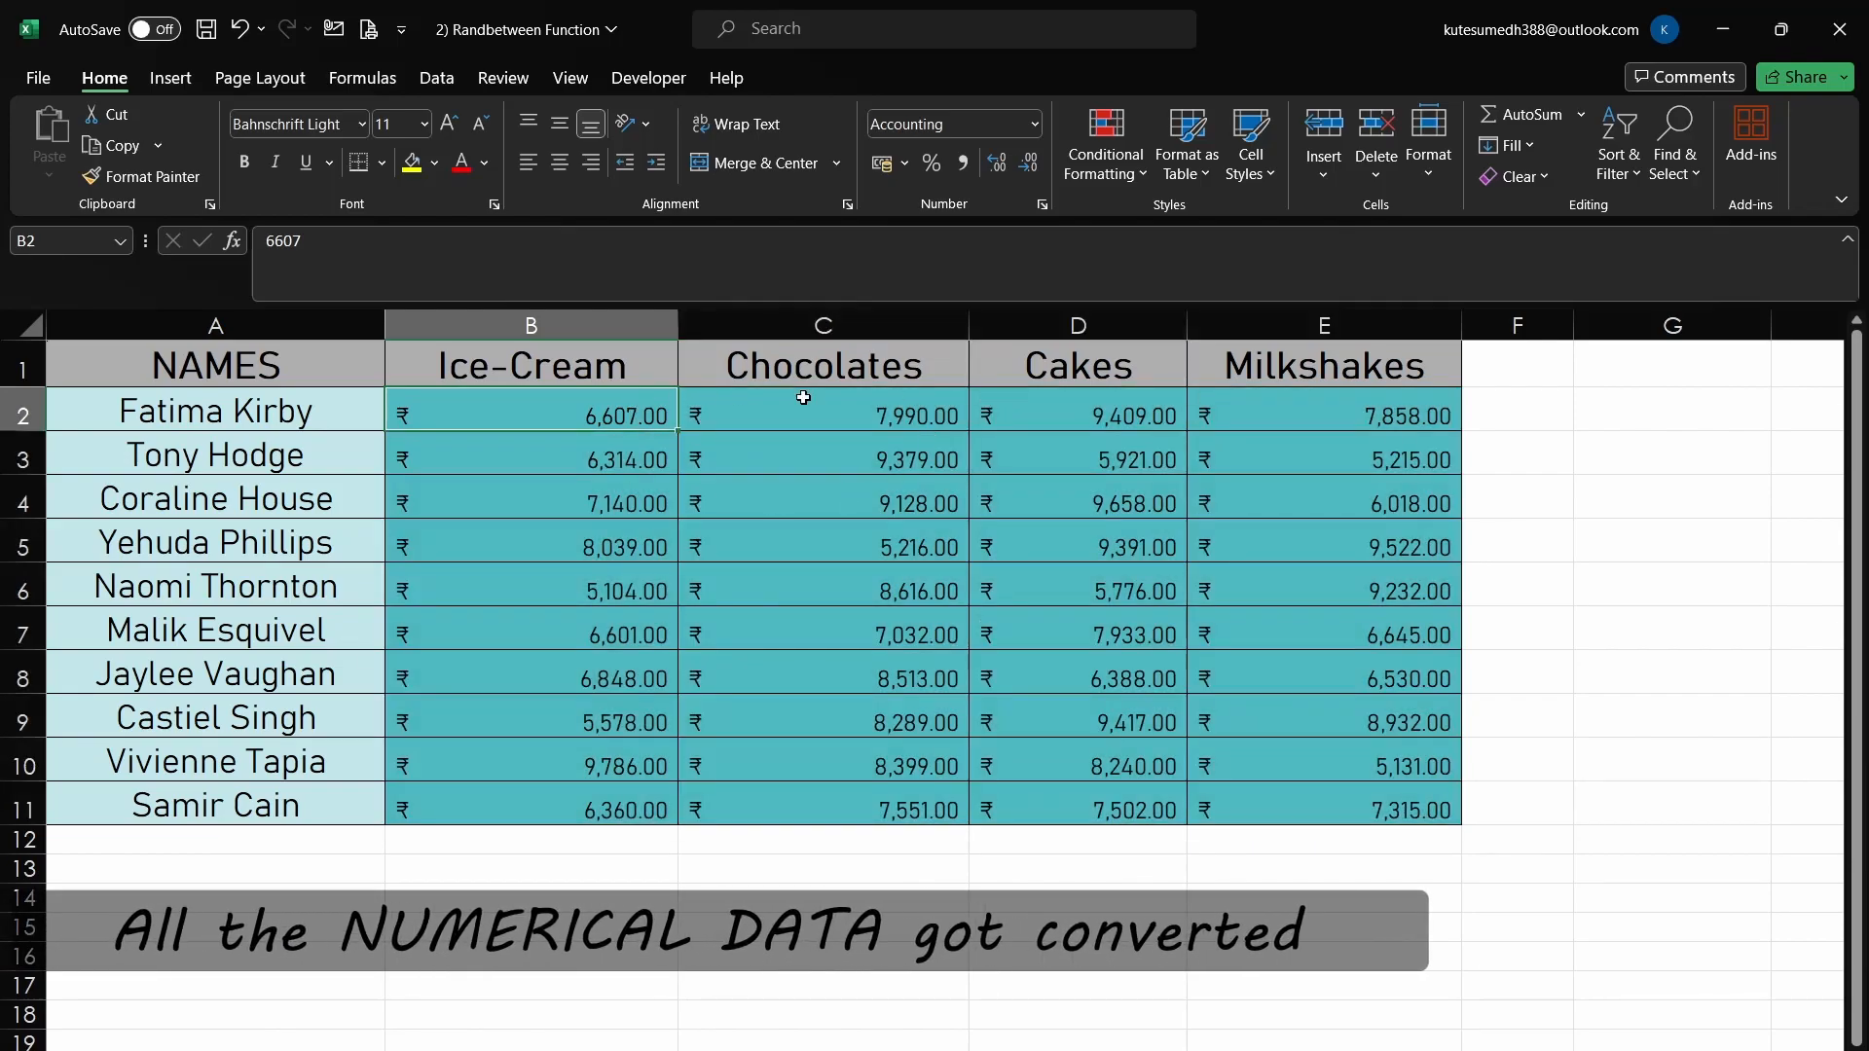
double_click(340, 249)
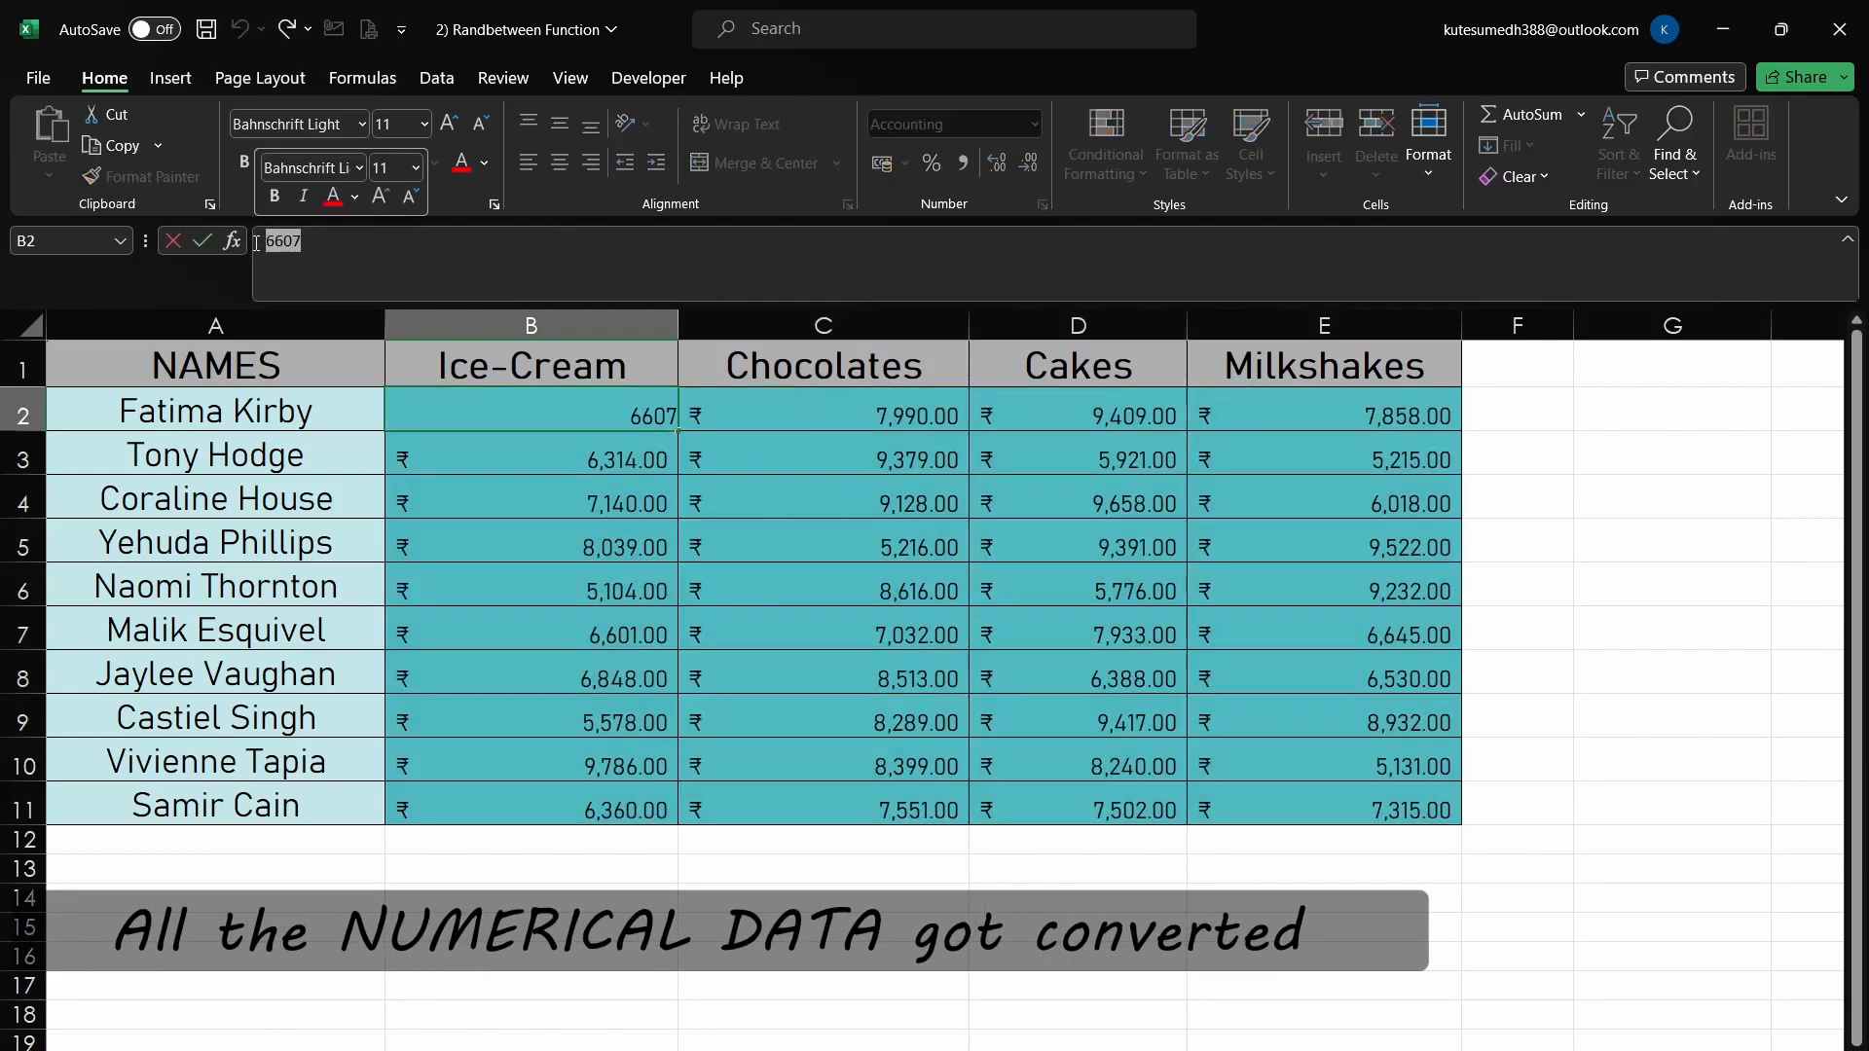
click(312, 253)
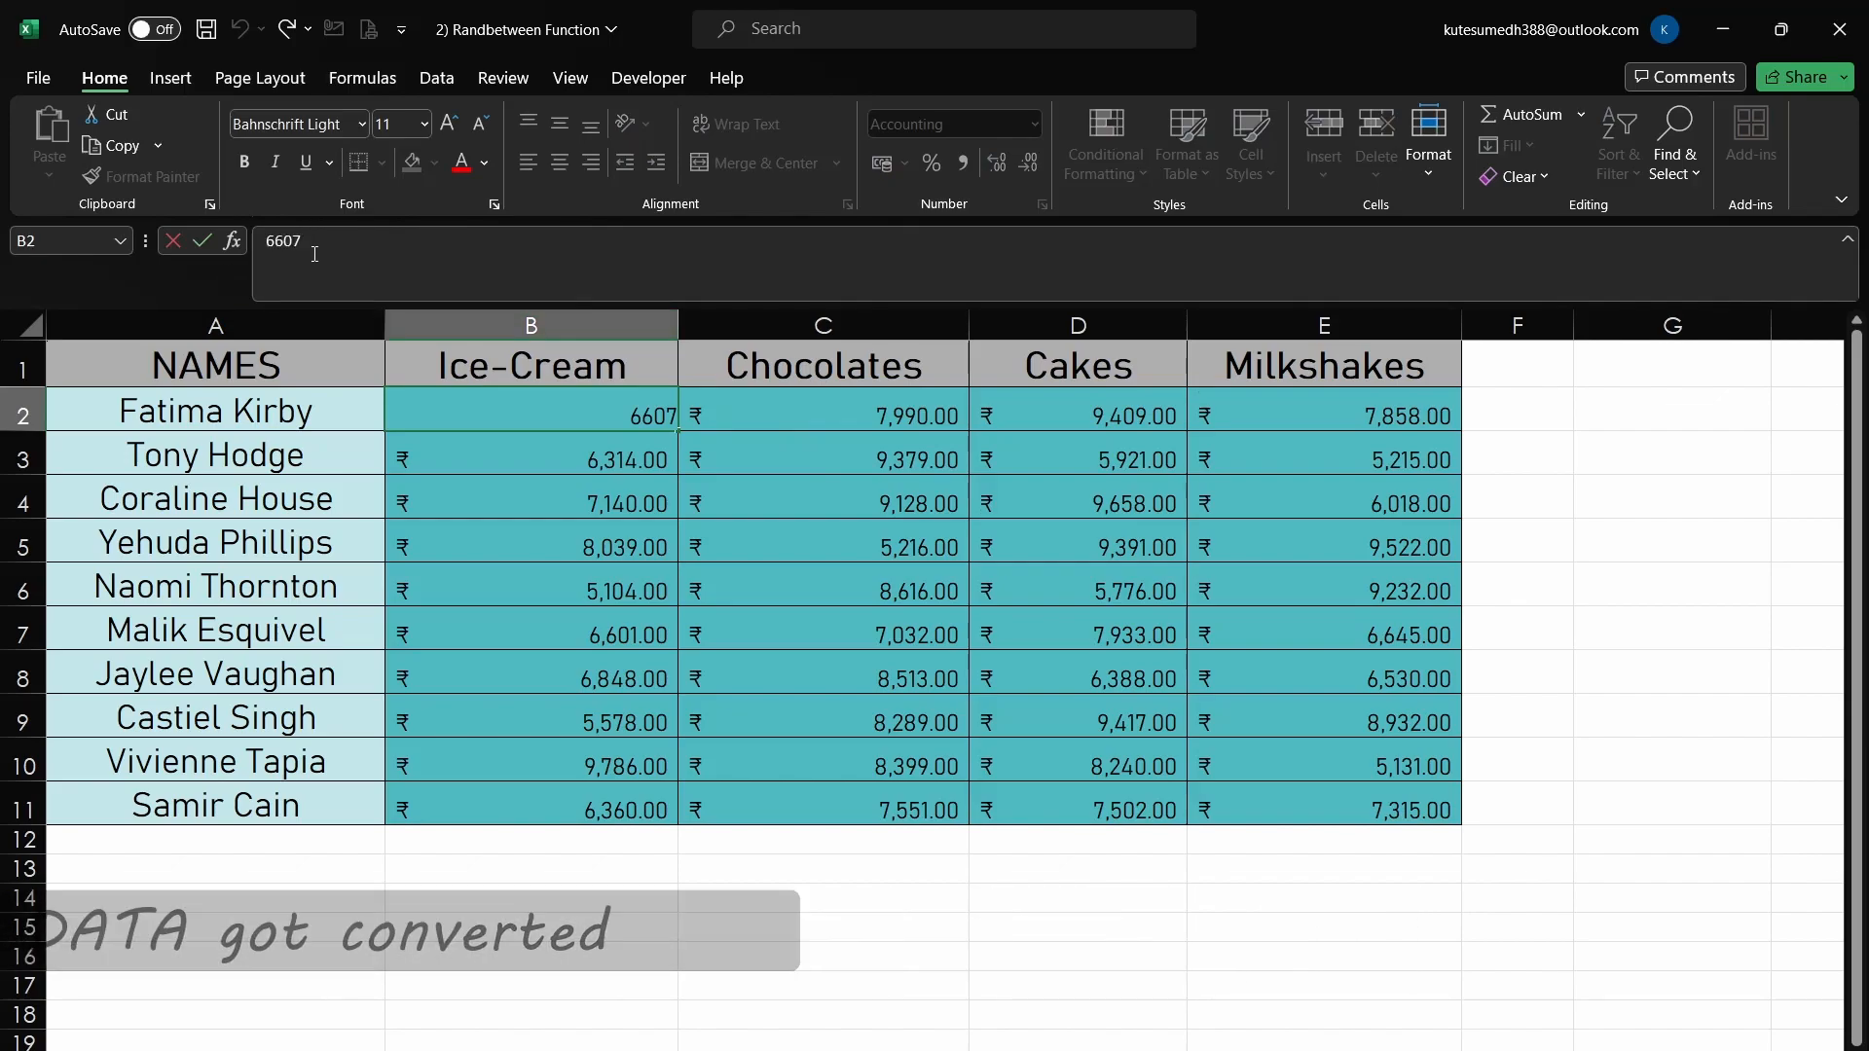
click(831, 445)
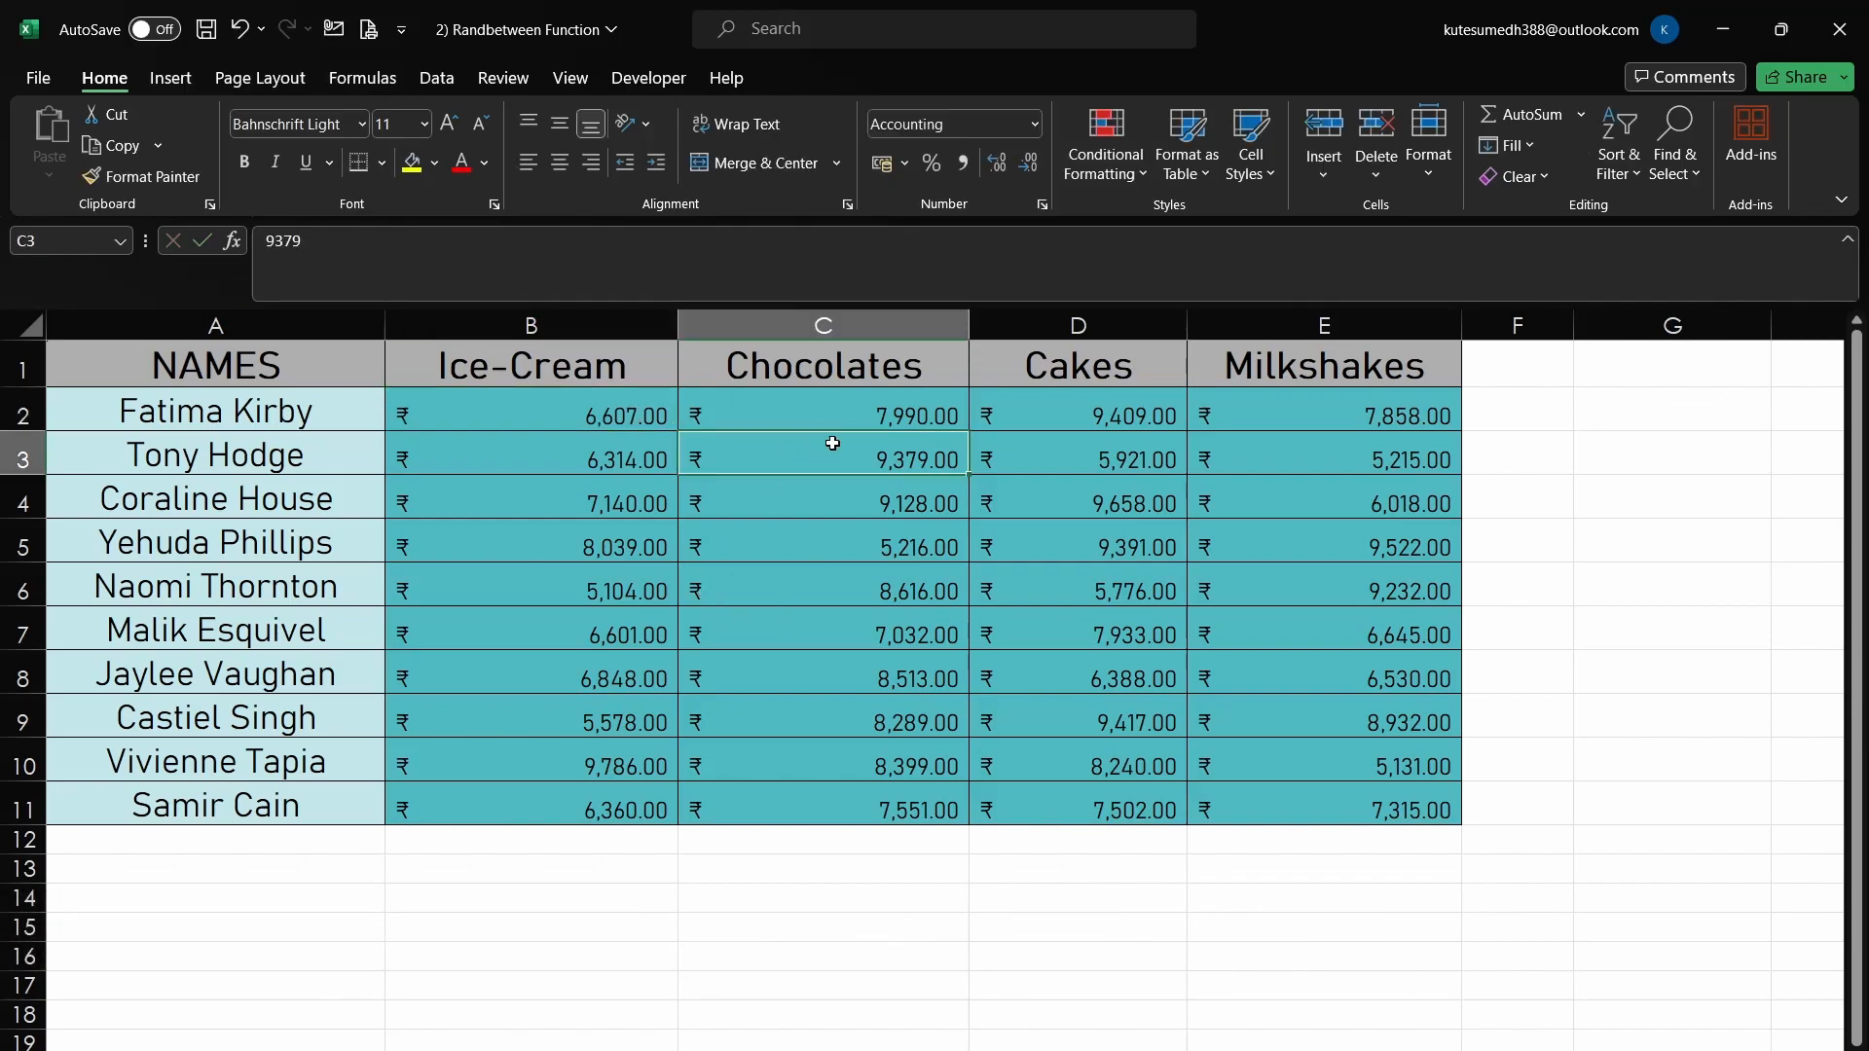
double_click(369, 234)
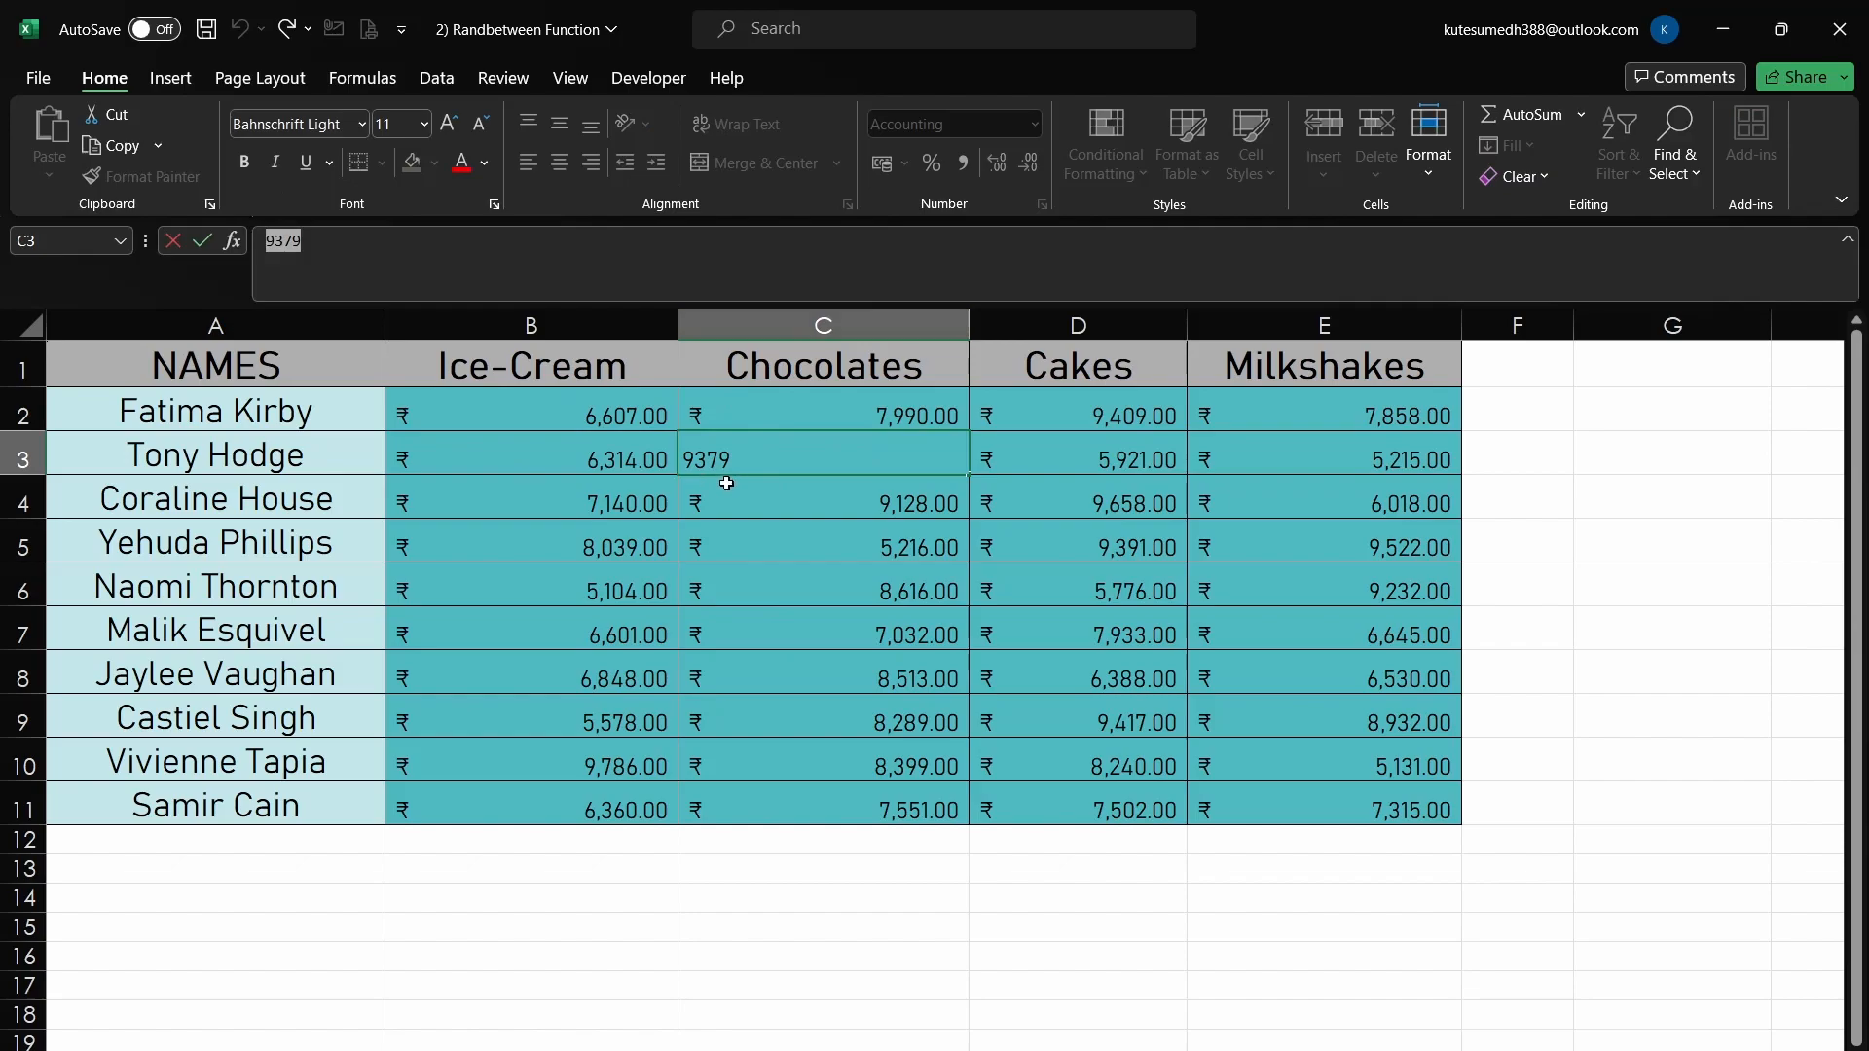
click(935, 835)
drag(562, 391, 1287, 797)
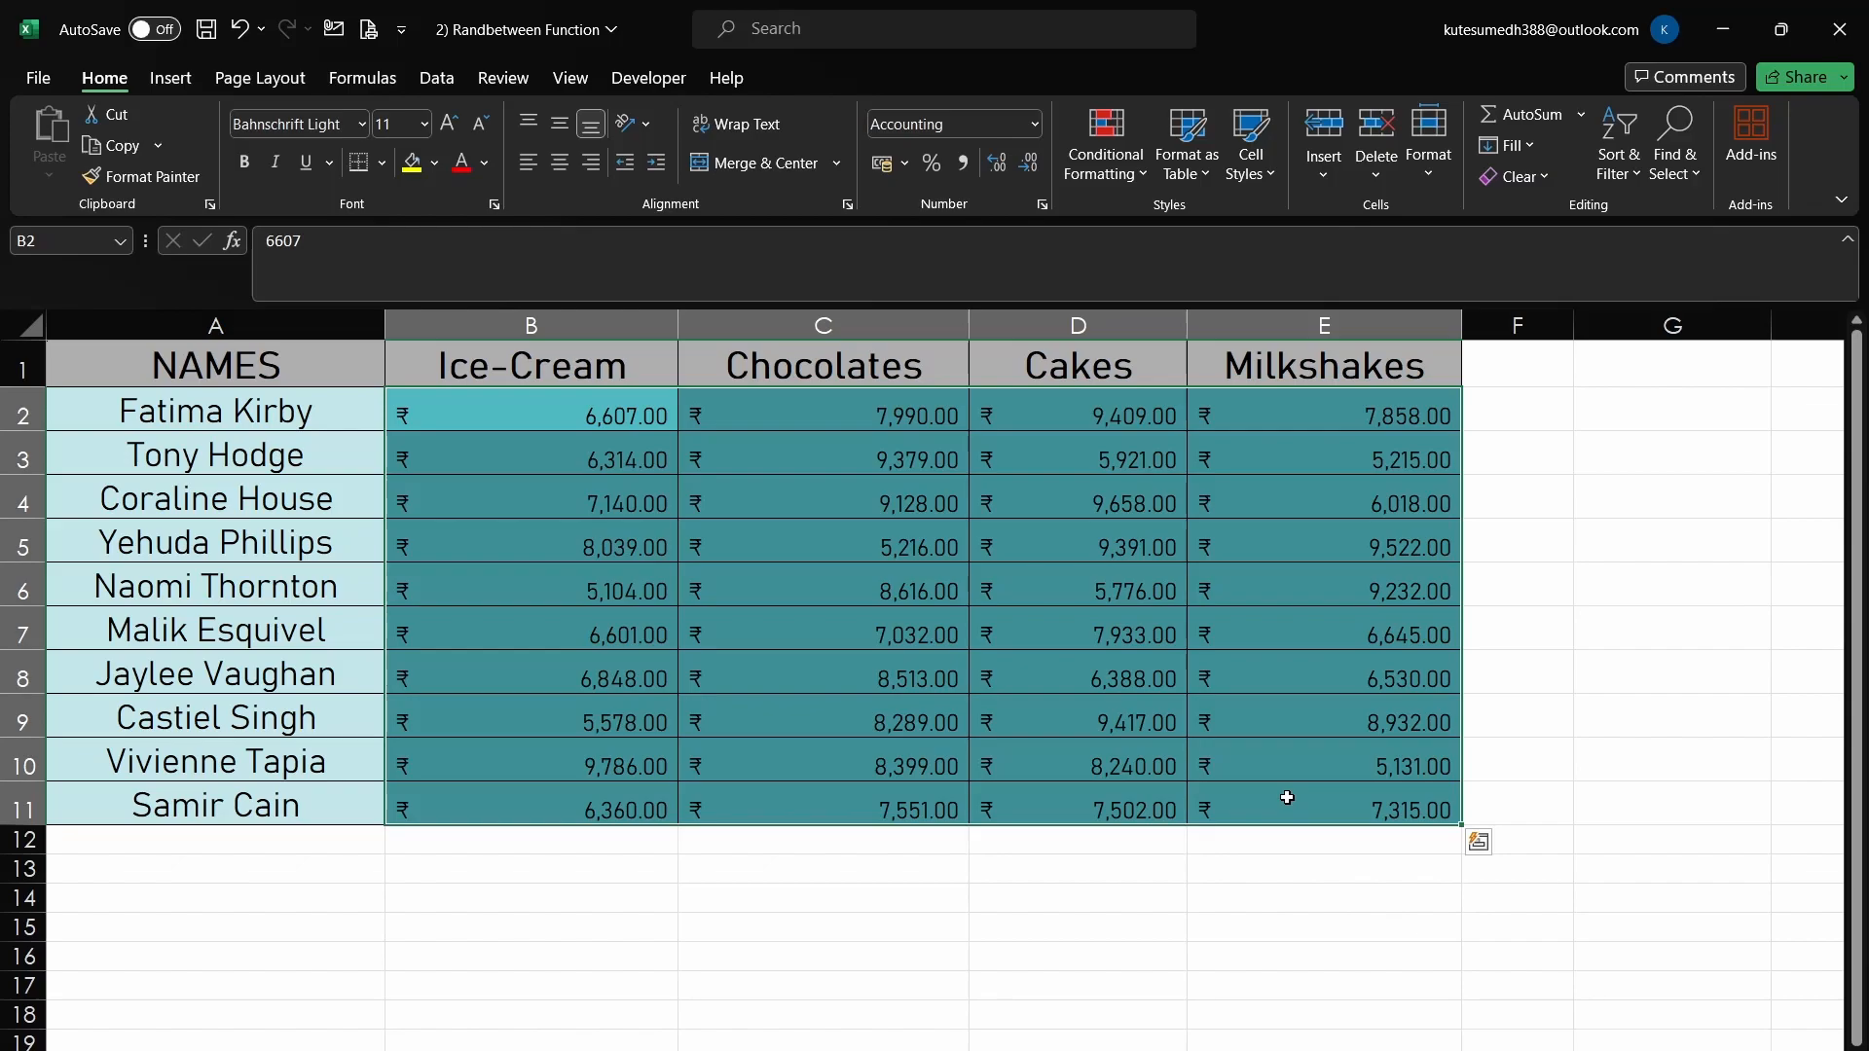
click(798, 869)
Clear the figures in B2:E11 and fill the whole range at once with =RANDBETWEEN(2000,5000).
drag(613, 404, 1243, 818)
key(Delete)
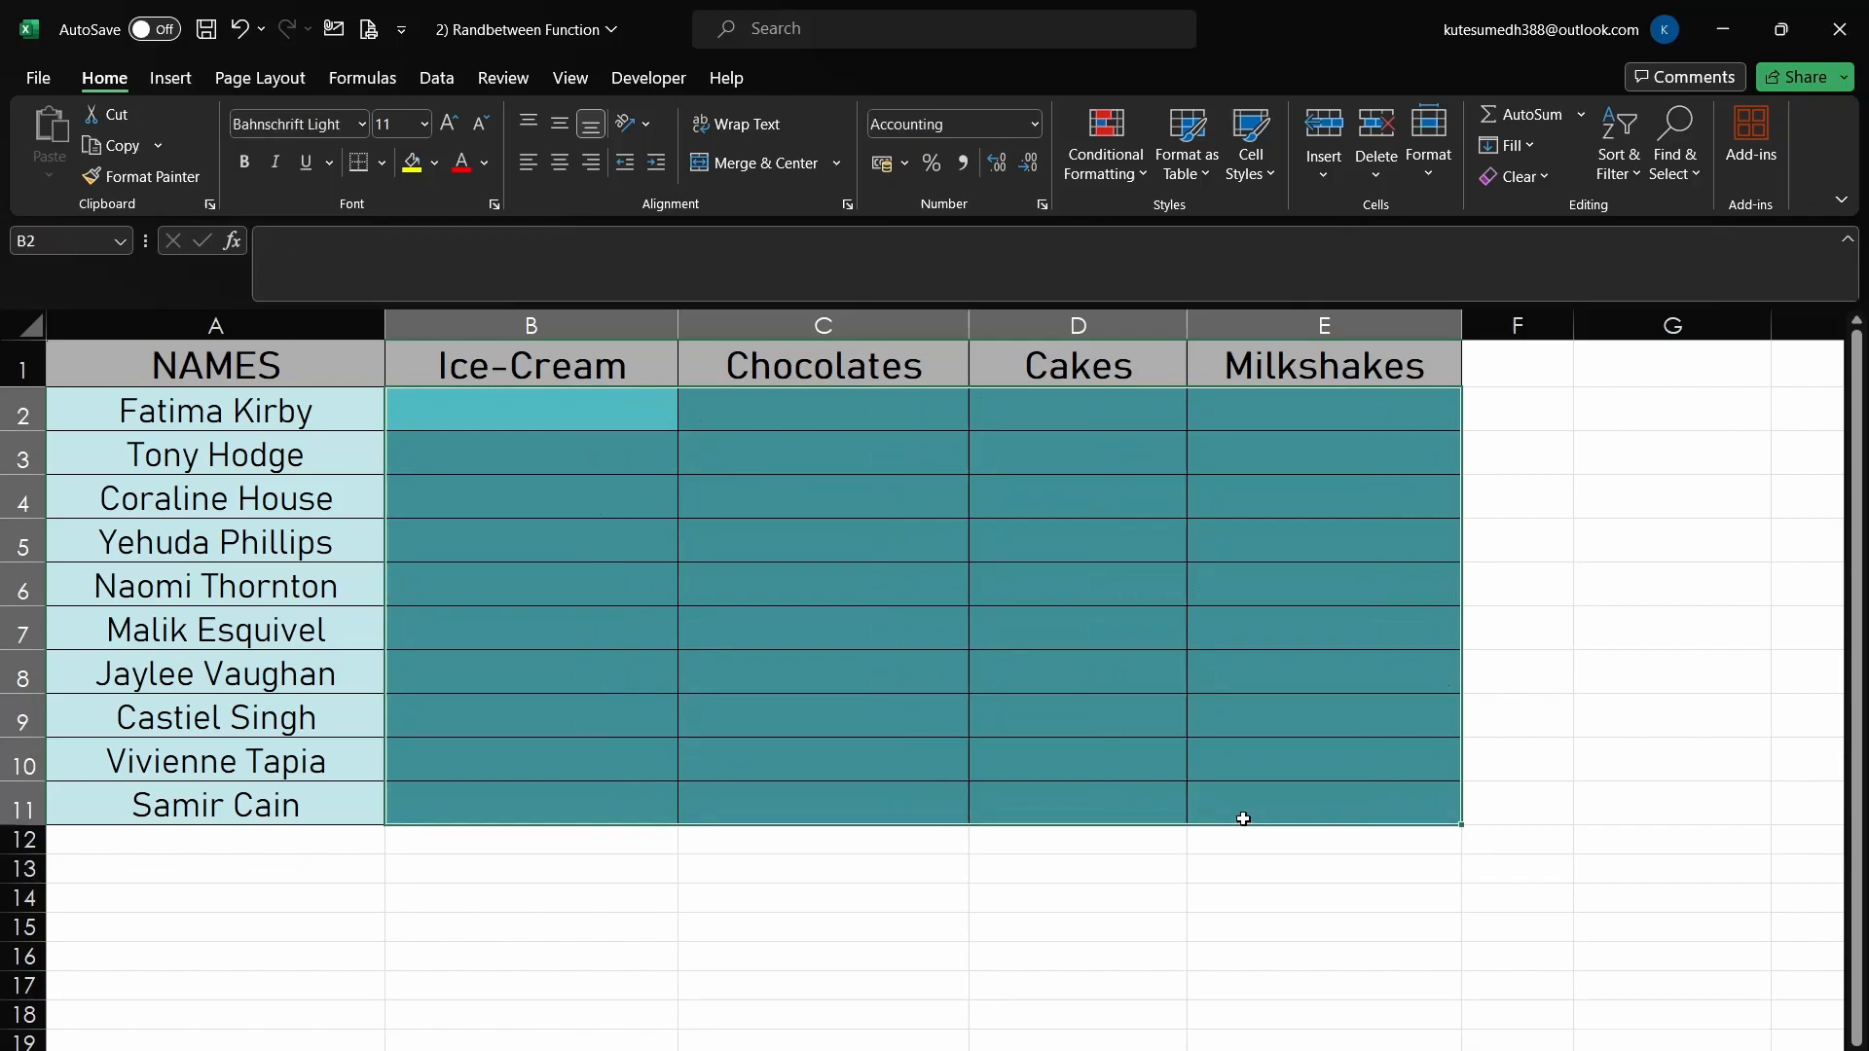
text(=)
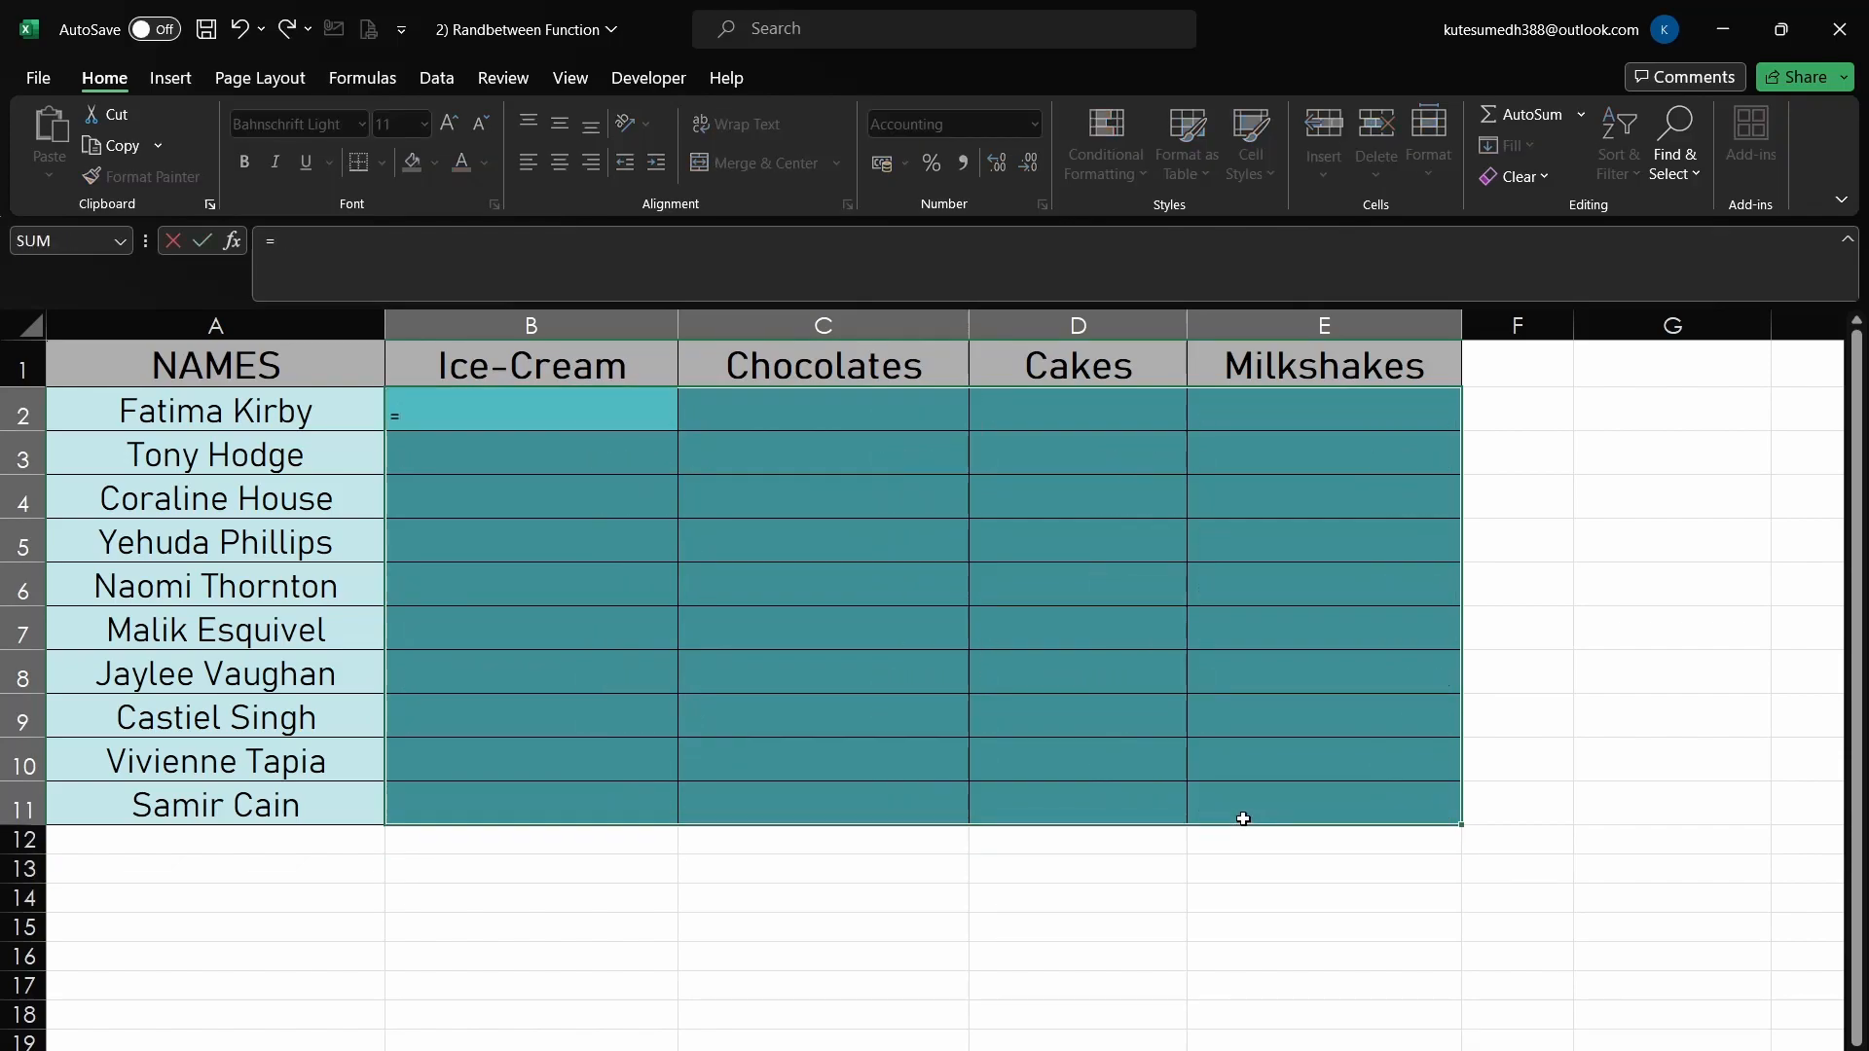
text(randbetwe)
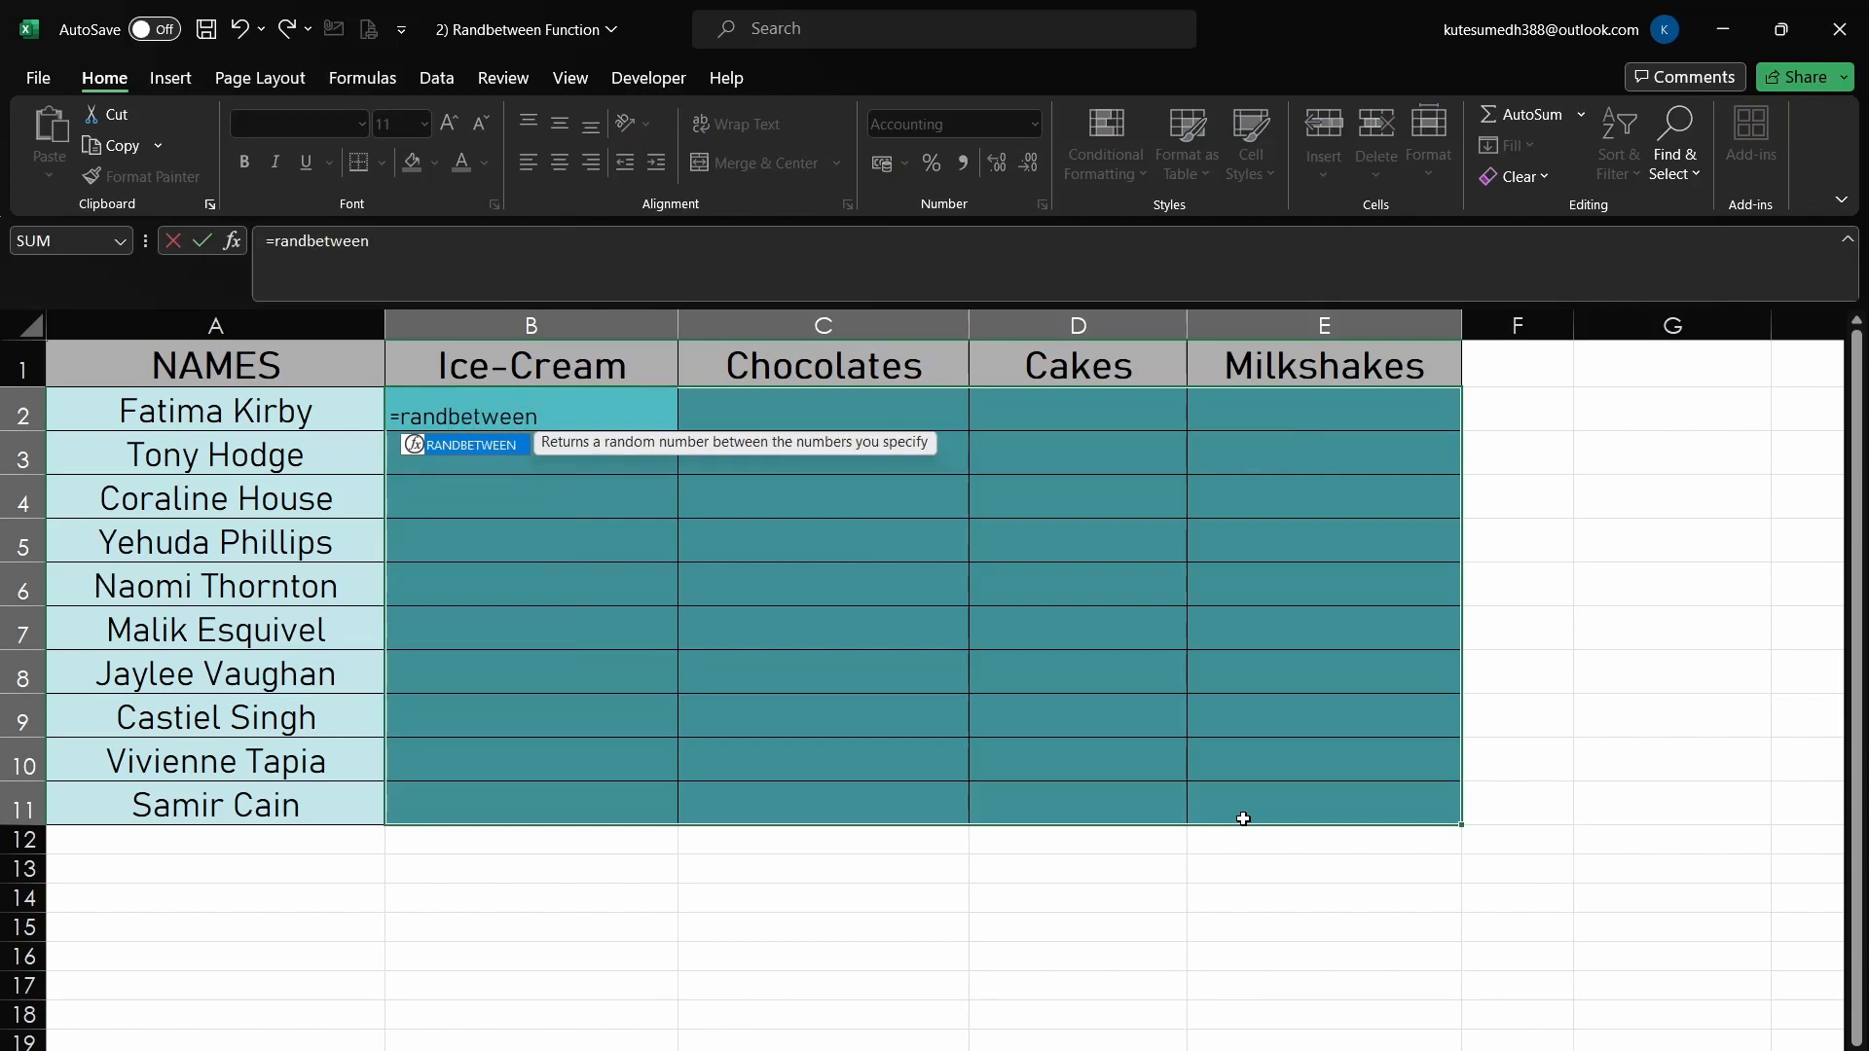
text(en)
key(Tab)
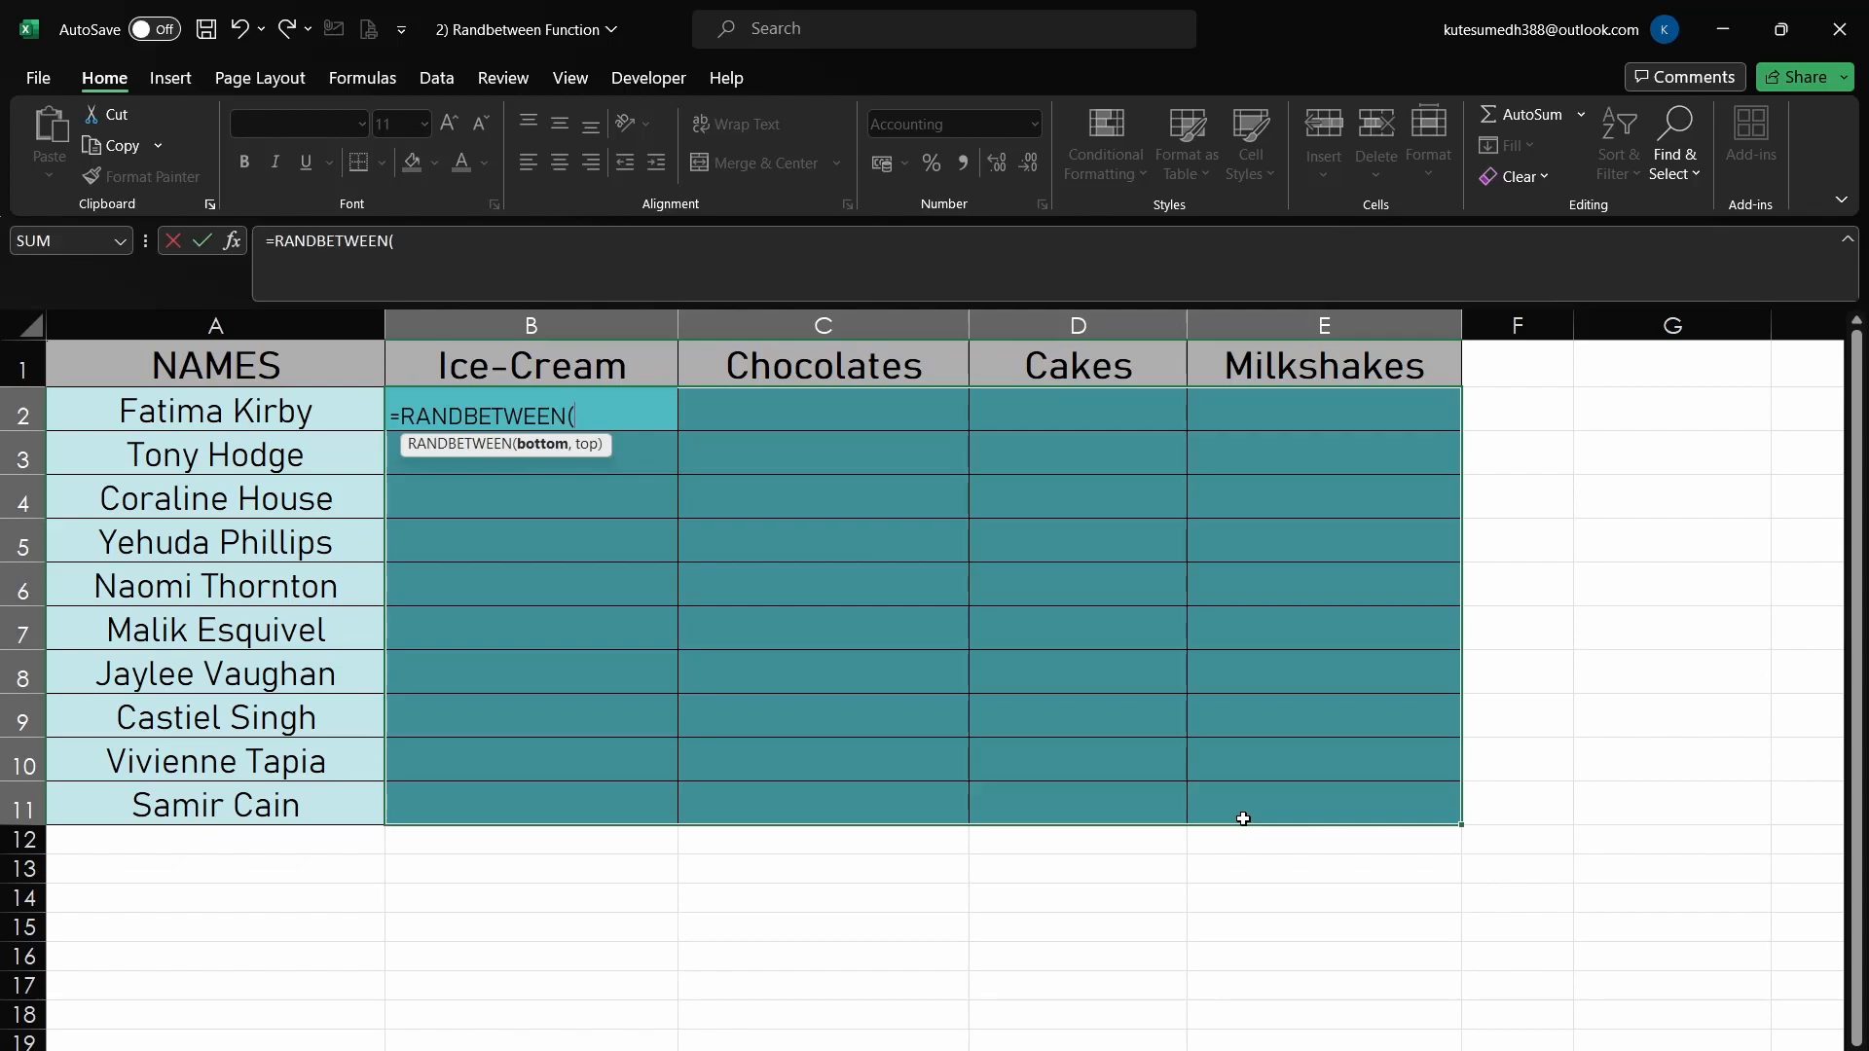
text(2000,)
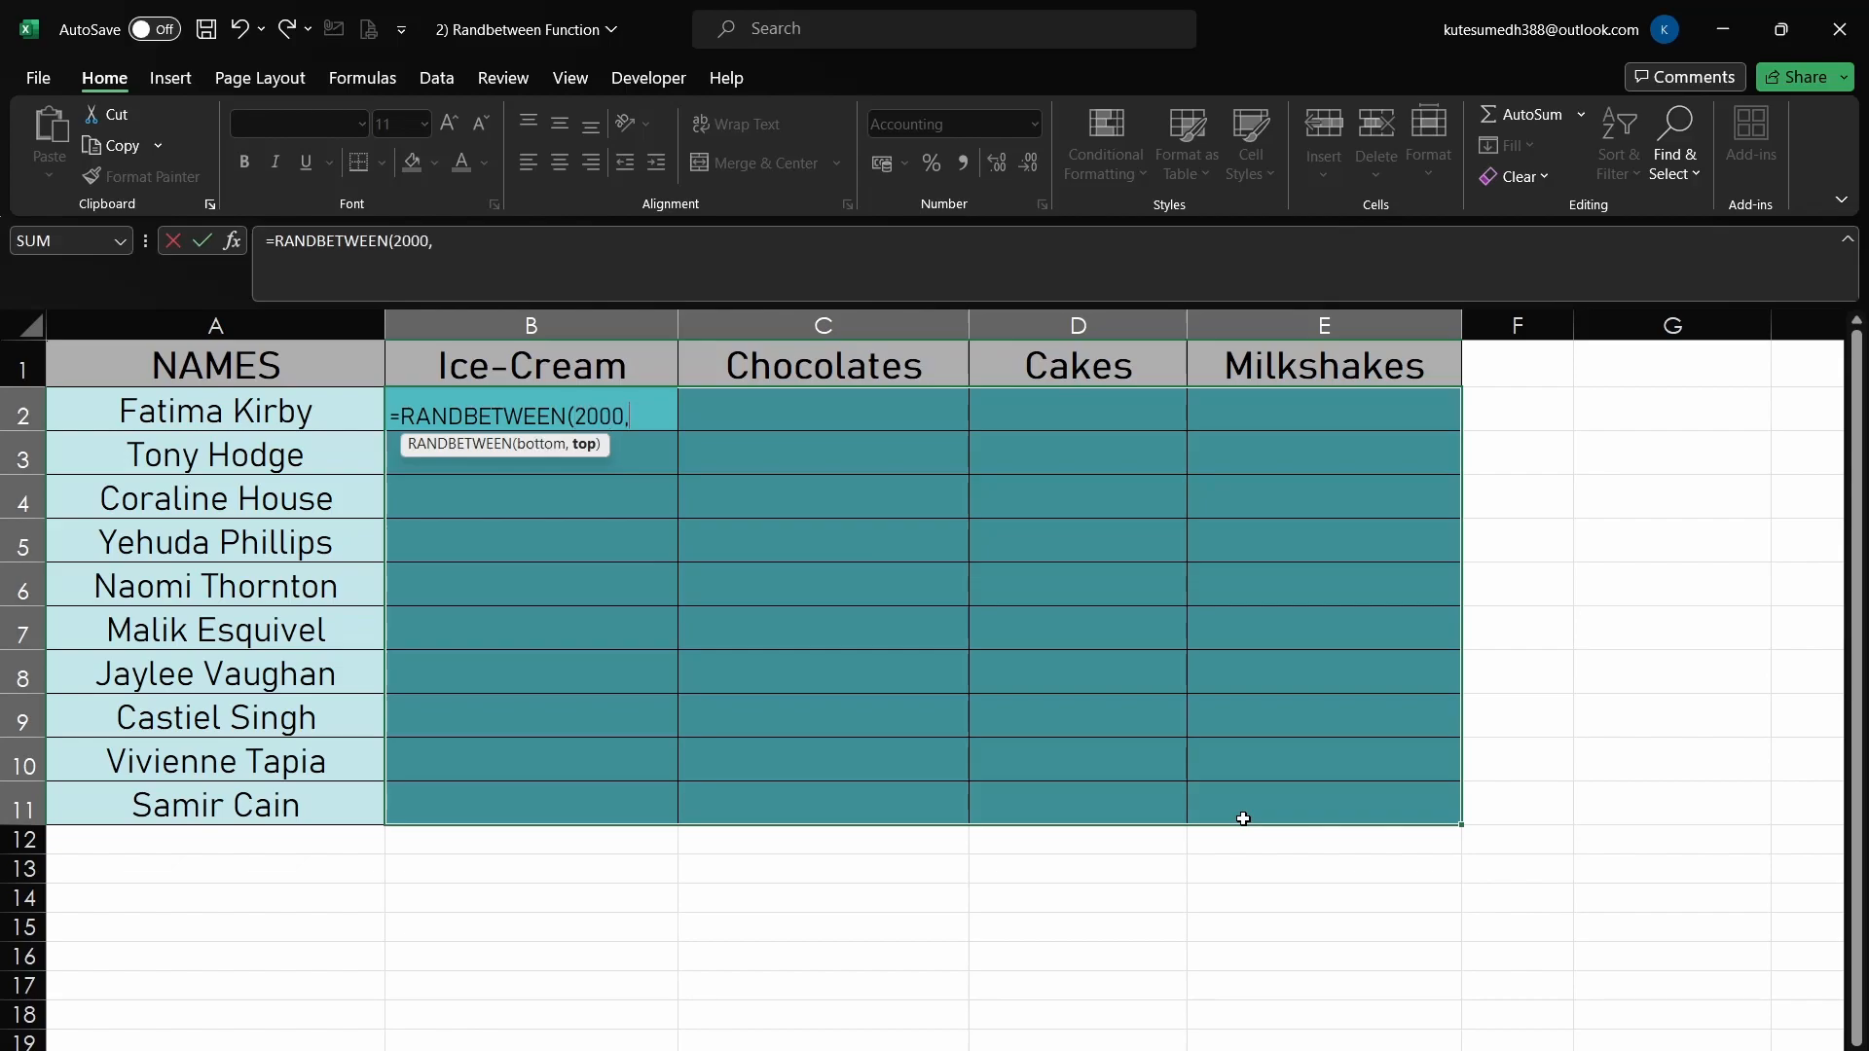
text(5000)
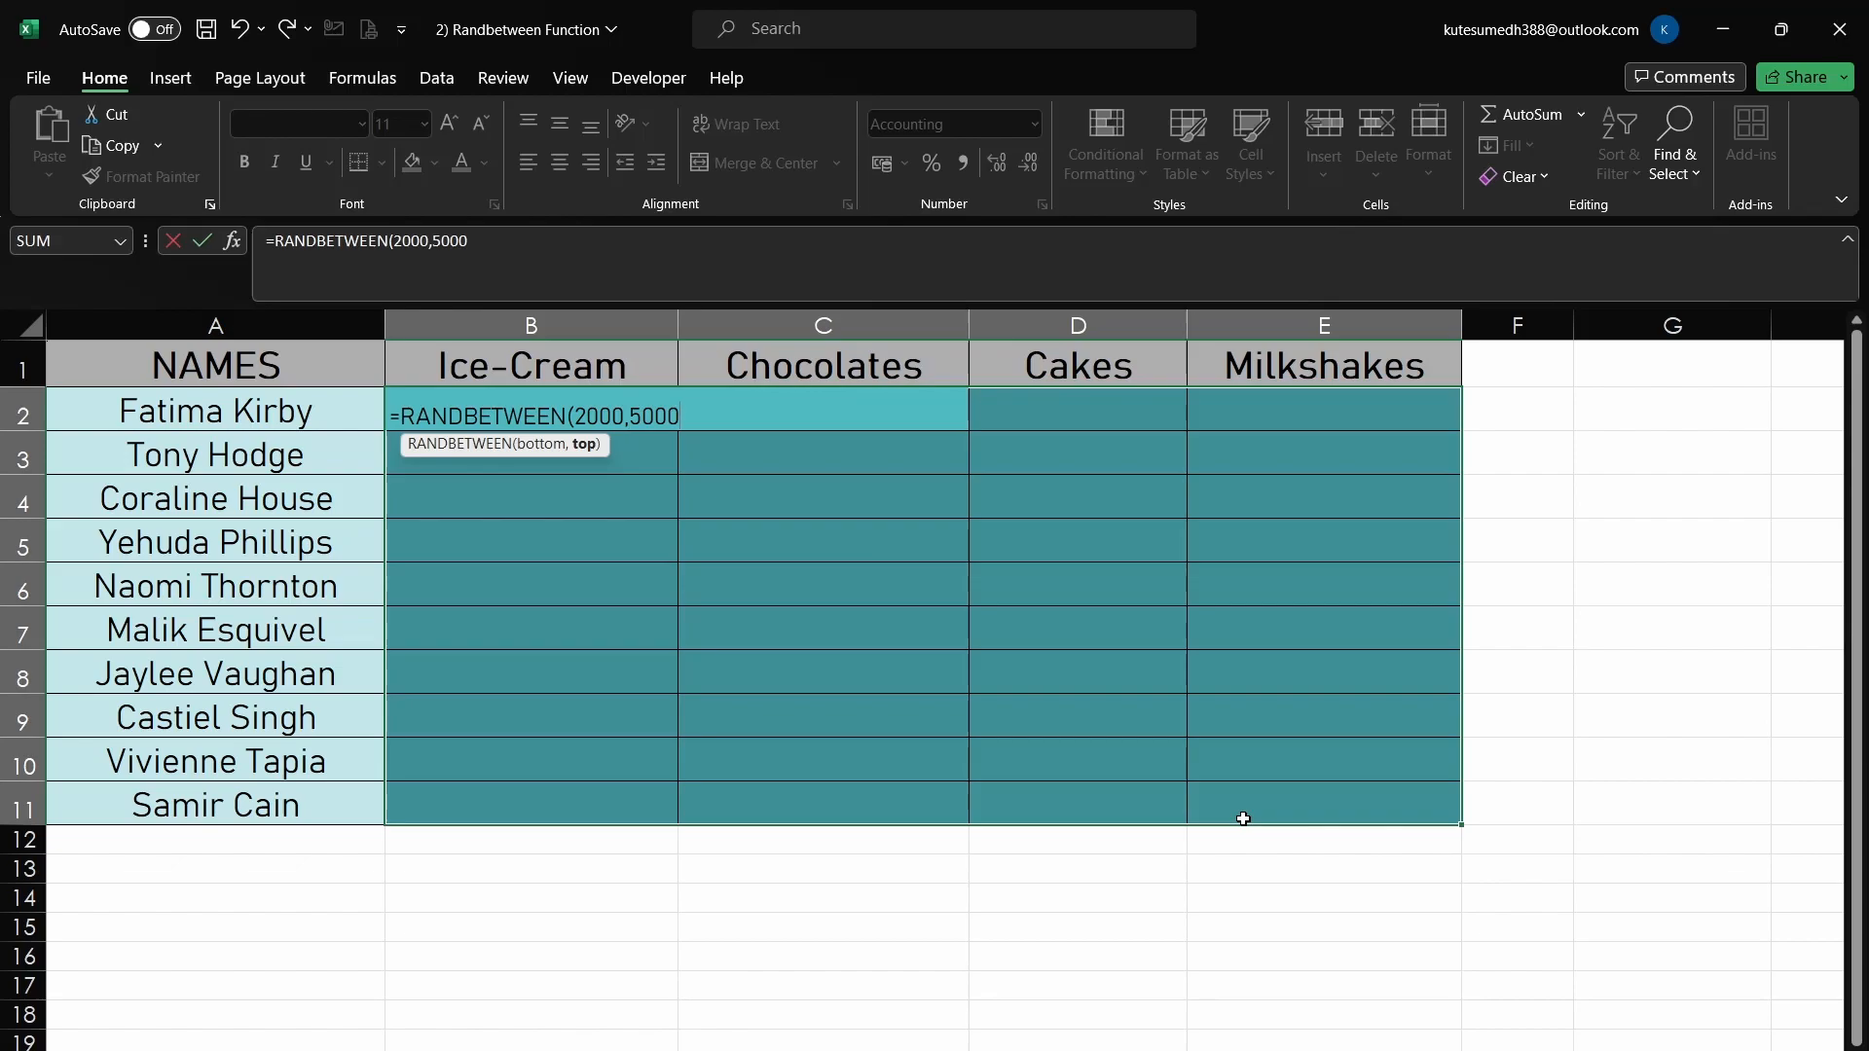
text())
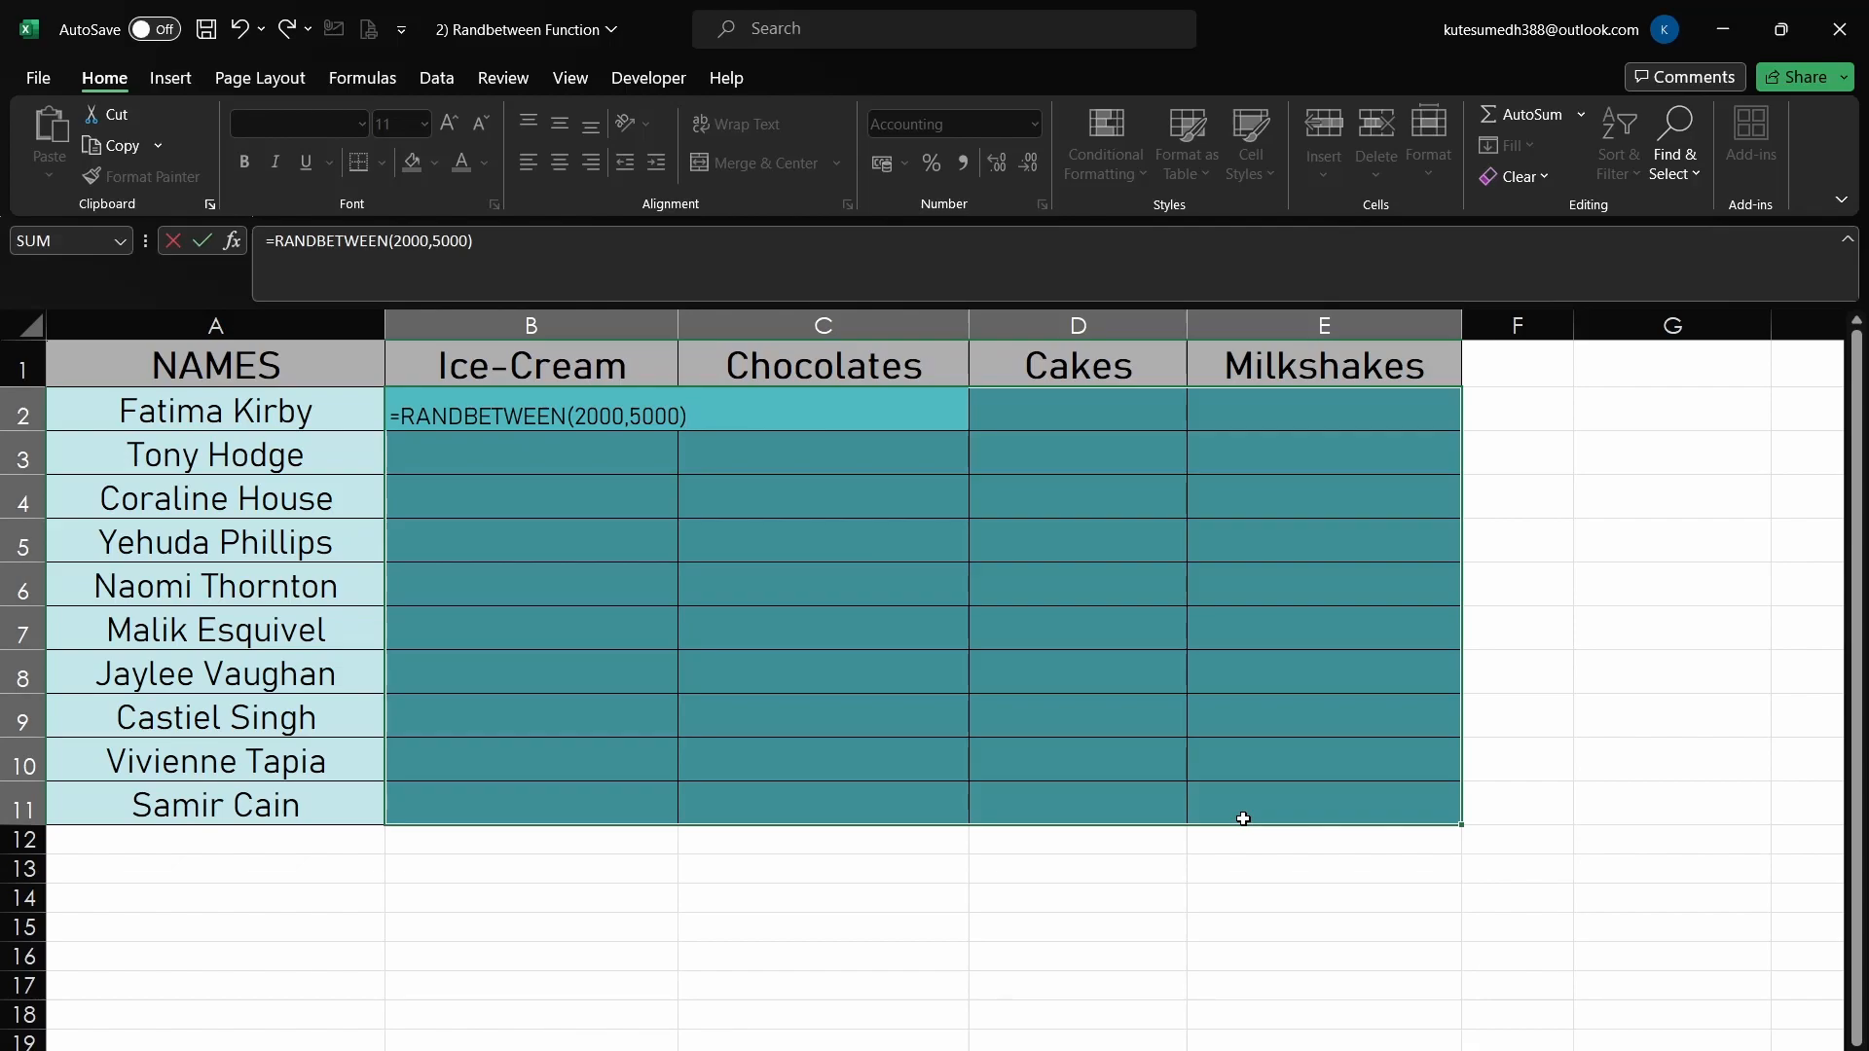
key(ctrl+Return)
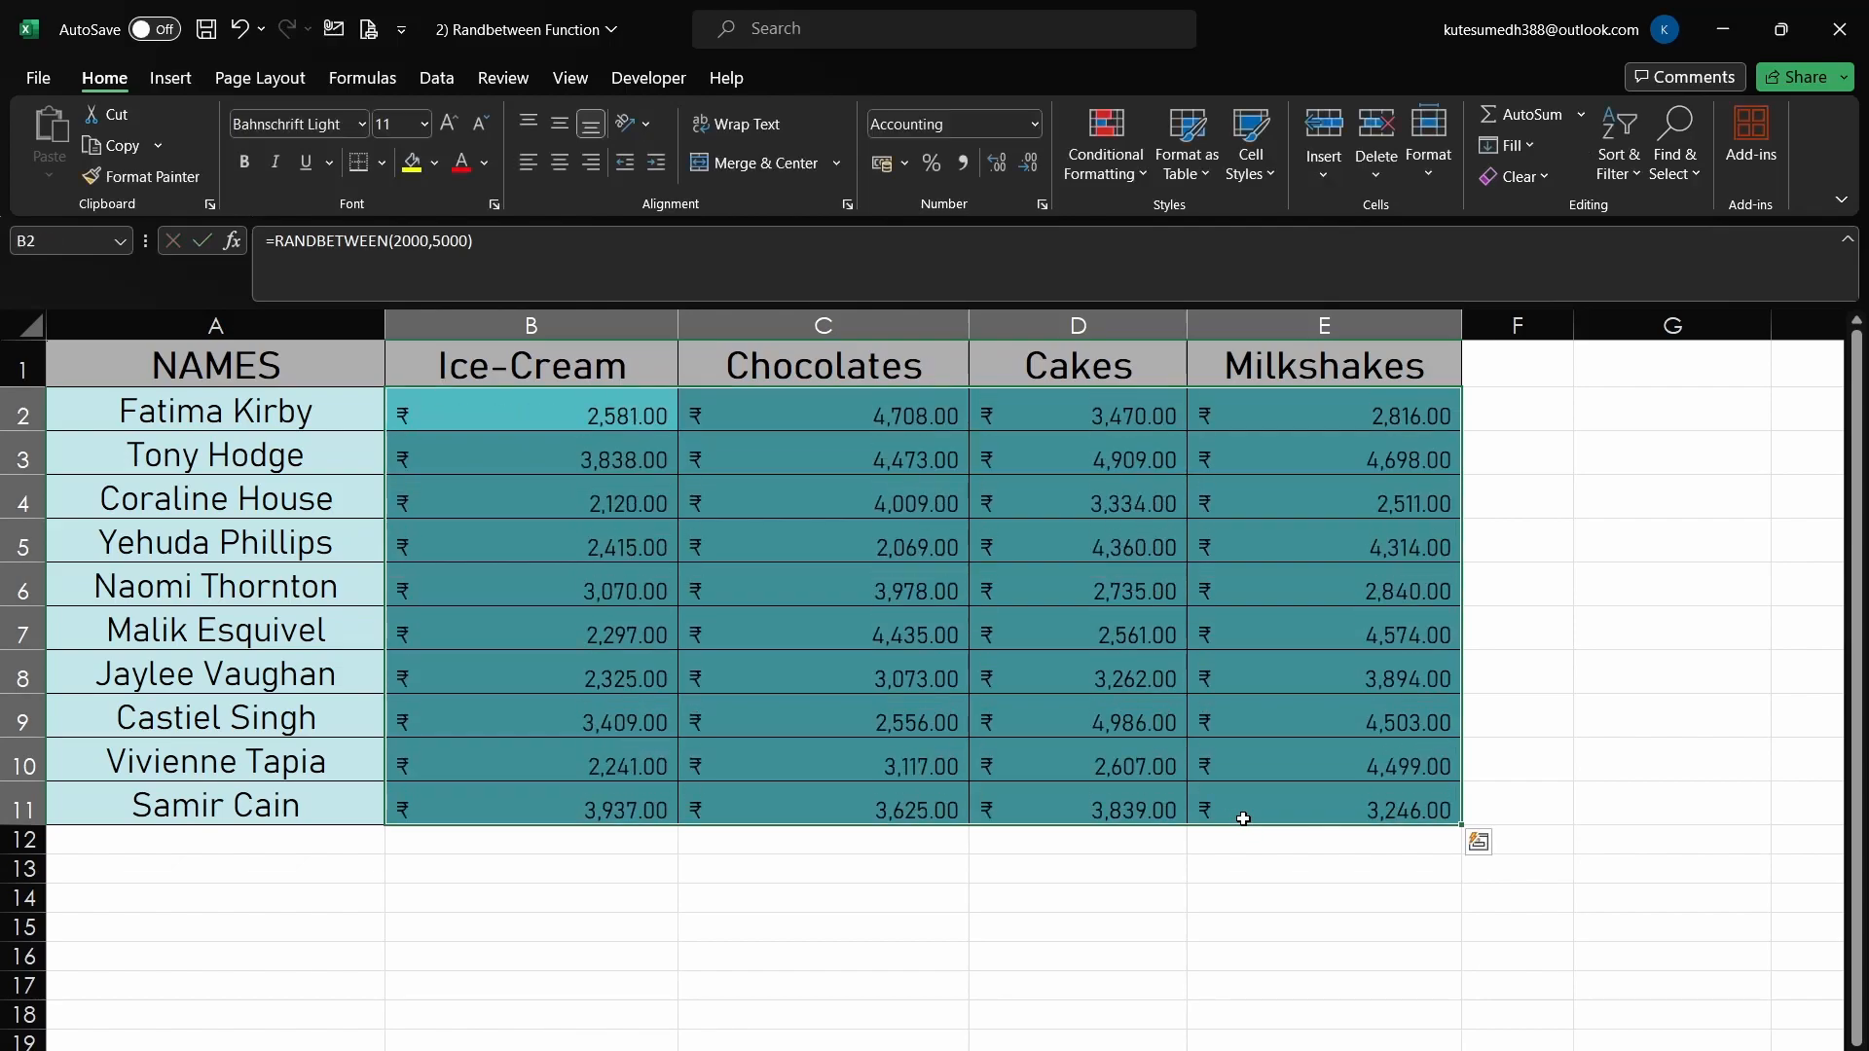
Inspect the formulas in cells C5 and D6, leaving them unedited.
click(1558, 633)
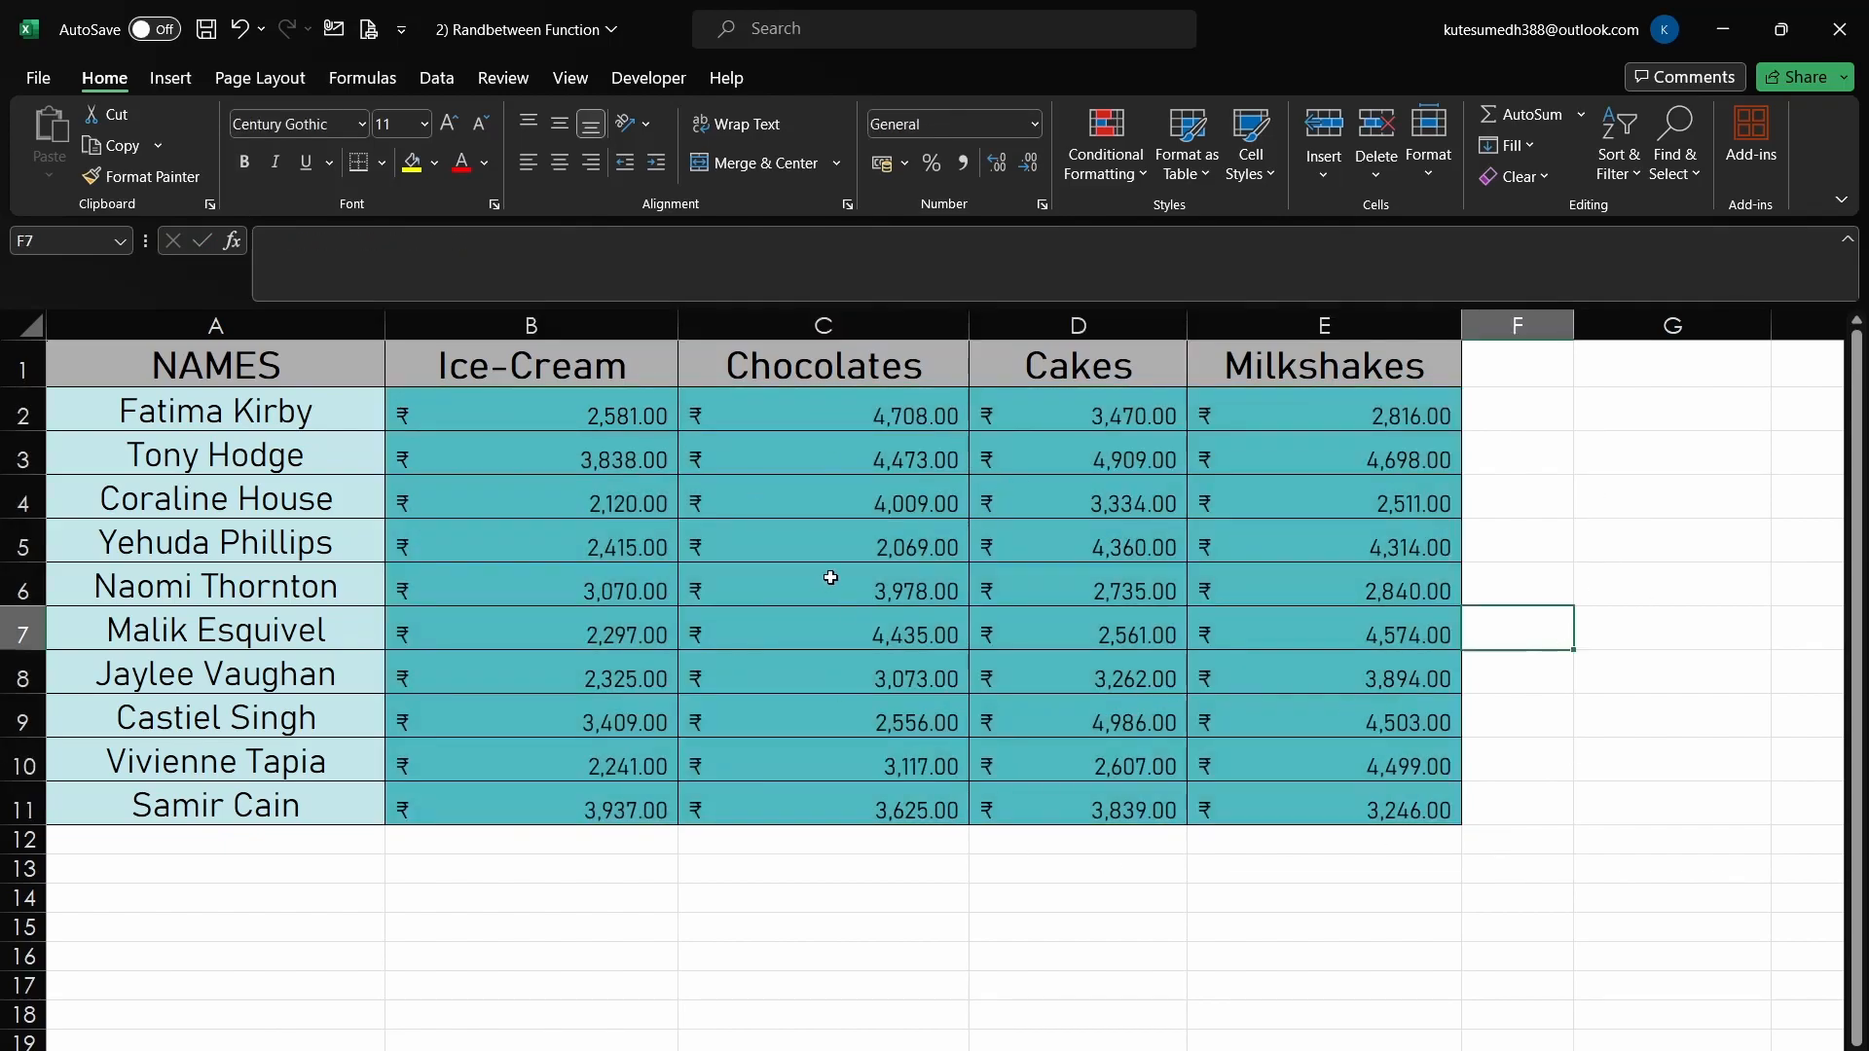
click(900, 546)
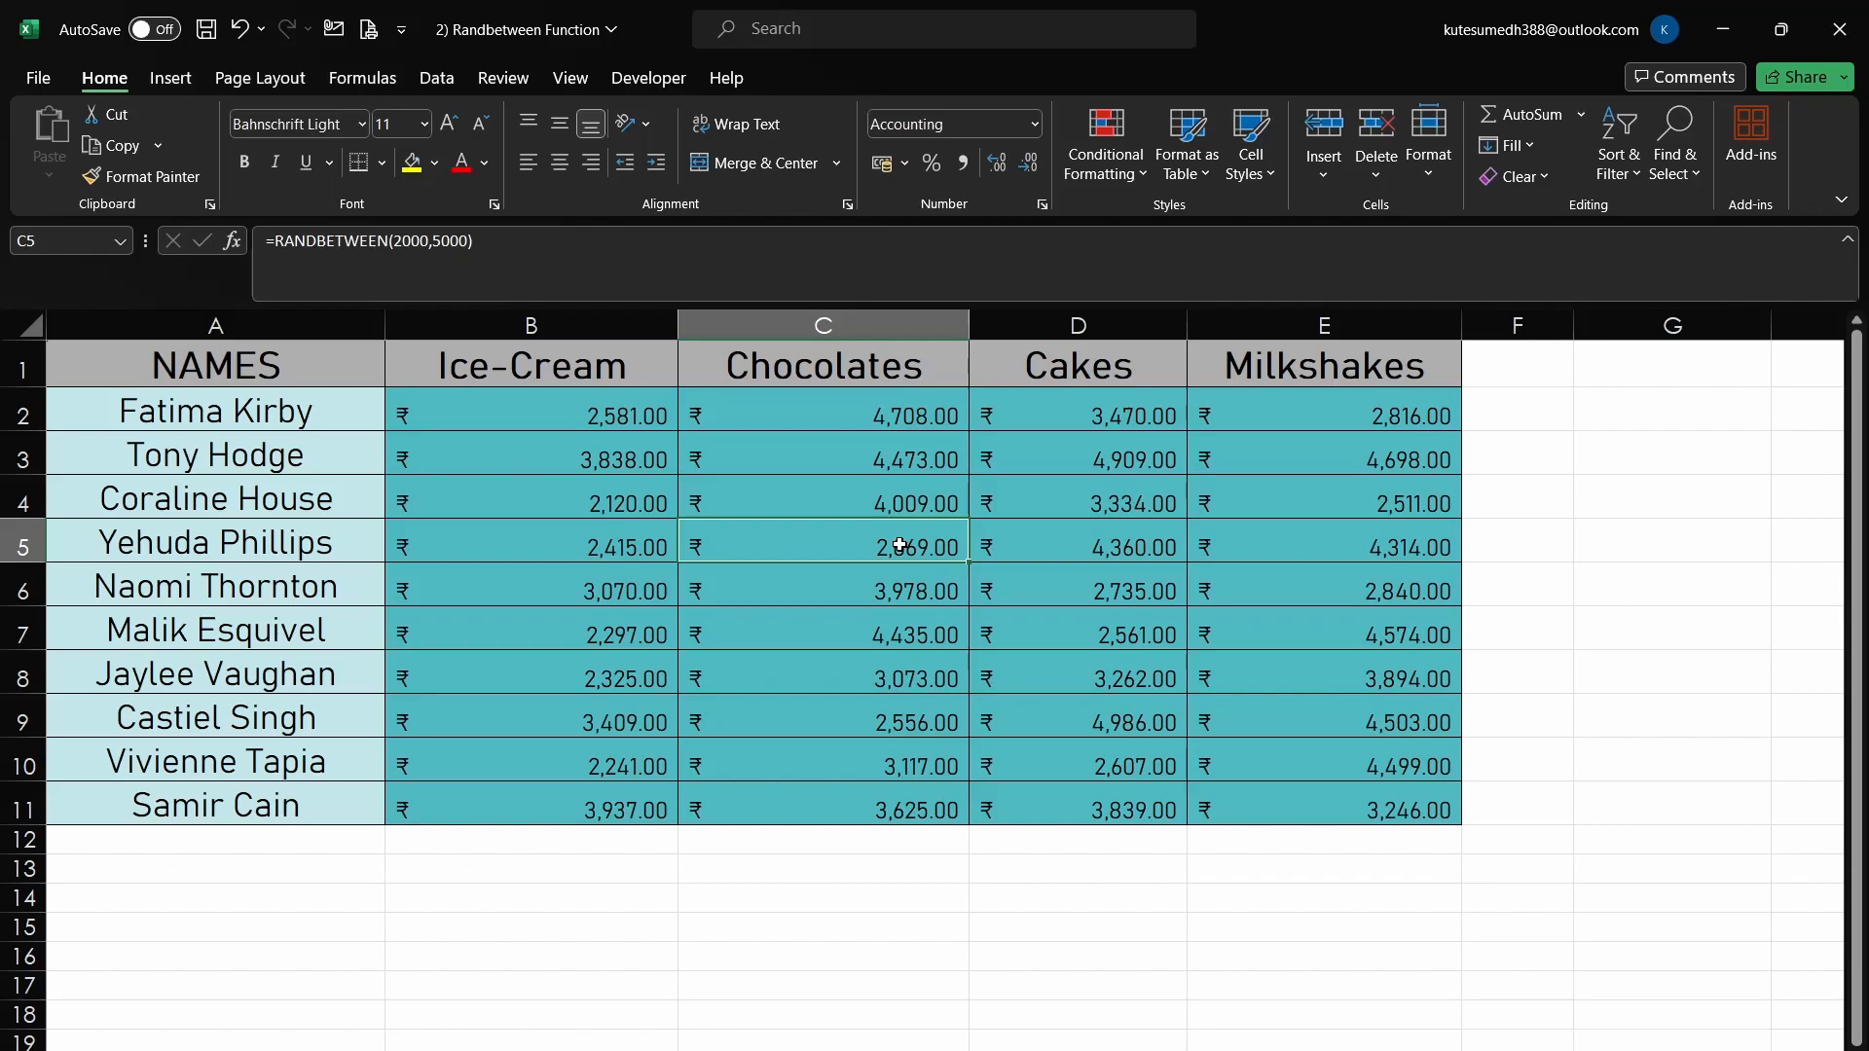
click(1176, 566)
drag(513, 258, 261, 255)
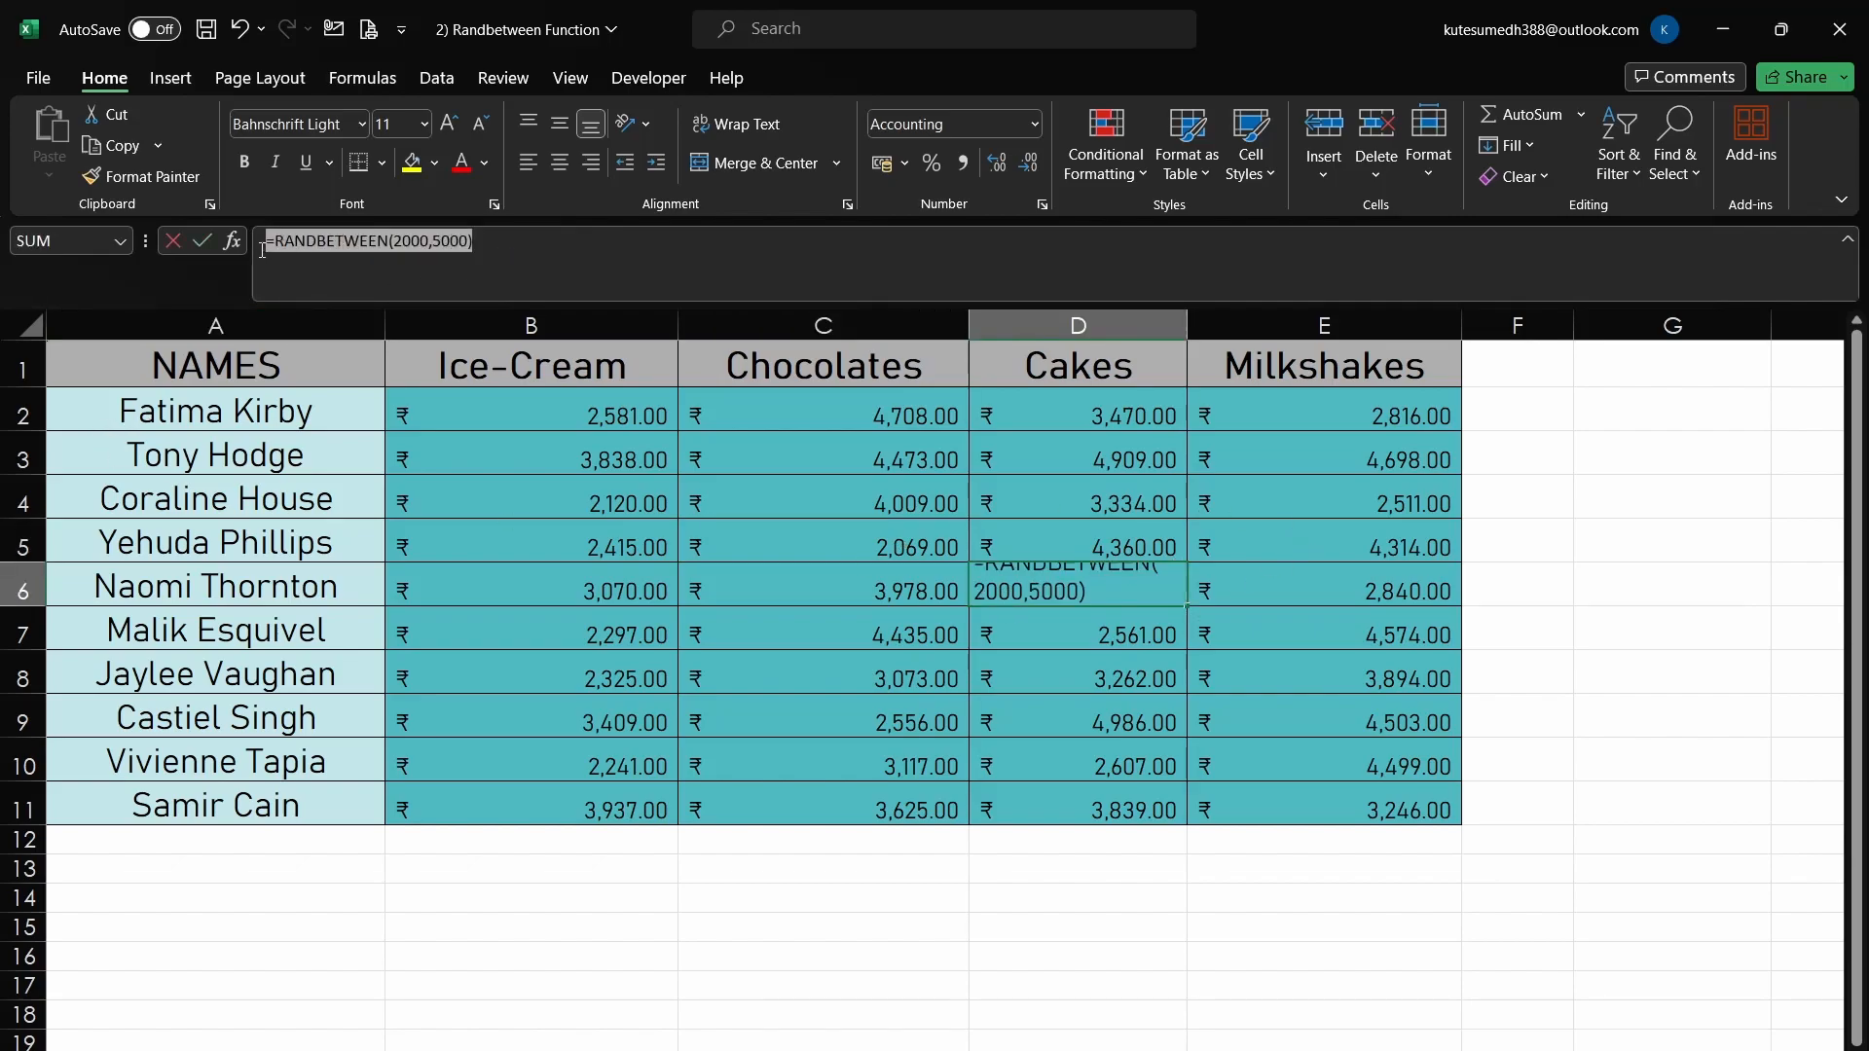
click(1590, 584)
key(Escape)
key(Escape)
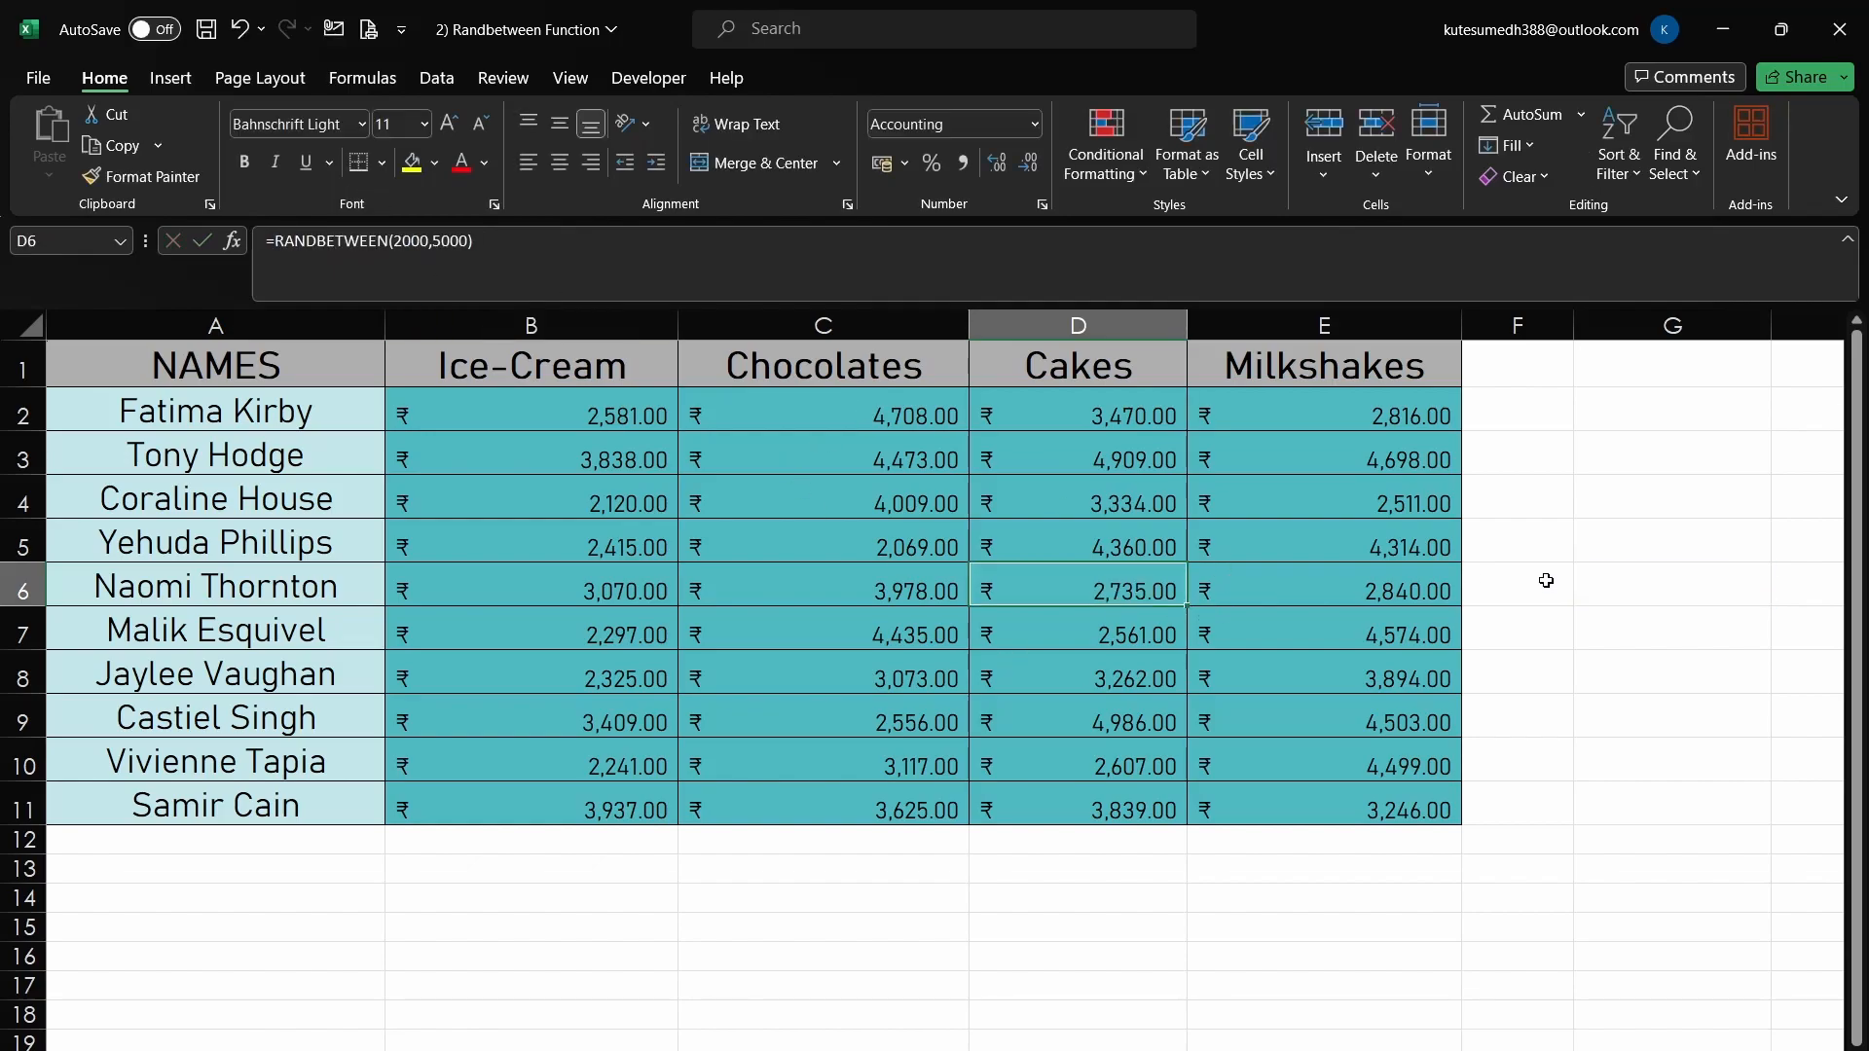
Open the formulas in cells E5 and C4 and leave them unchanged to check how the random figures recalculate.
click(1528, 587)
click(1200, 555)
key(ctrl+Down)
double_click(1316, 535)
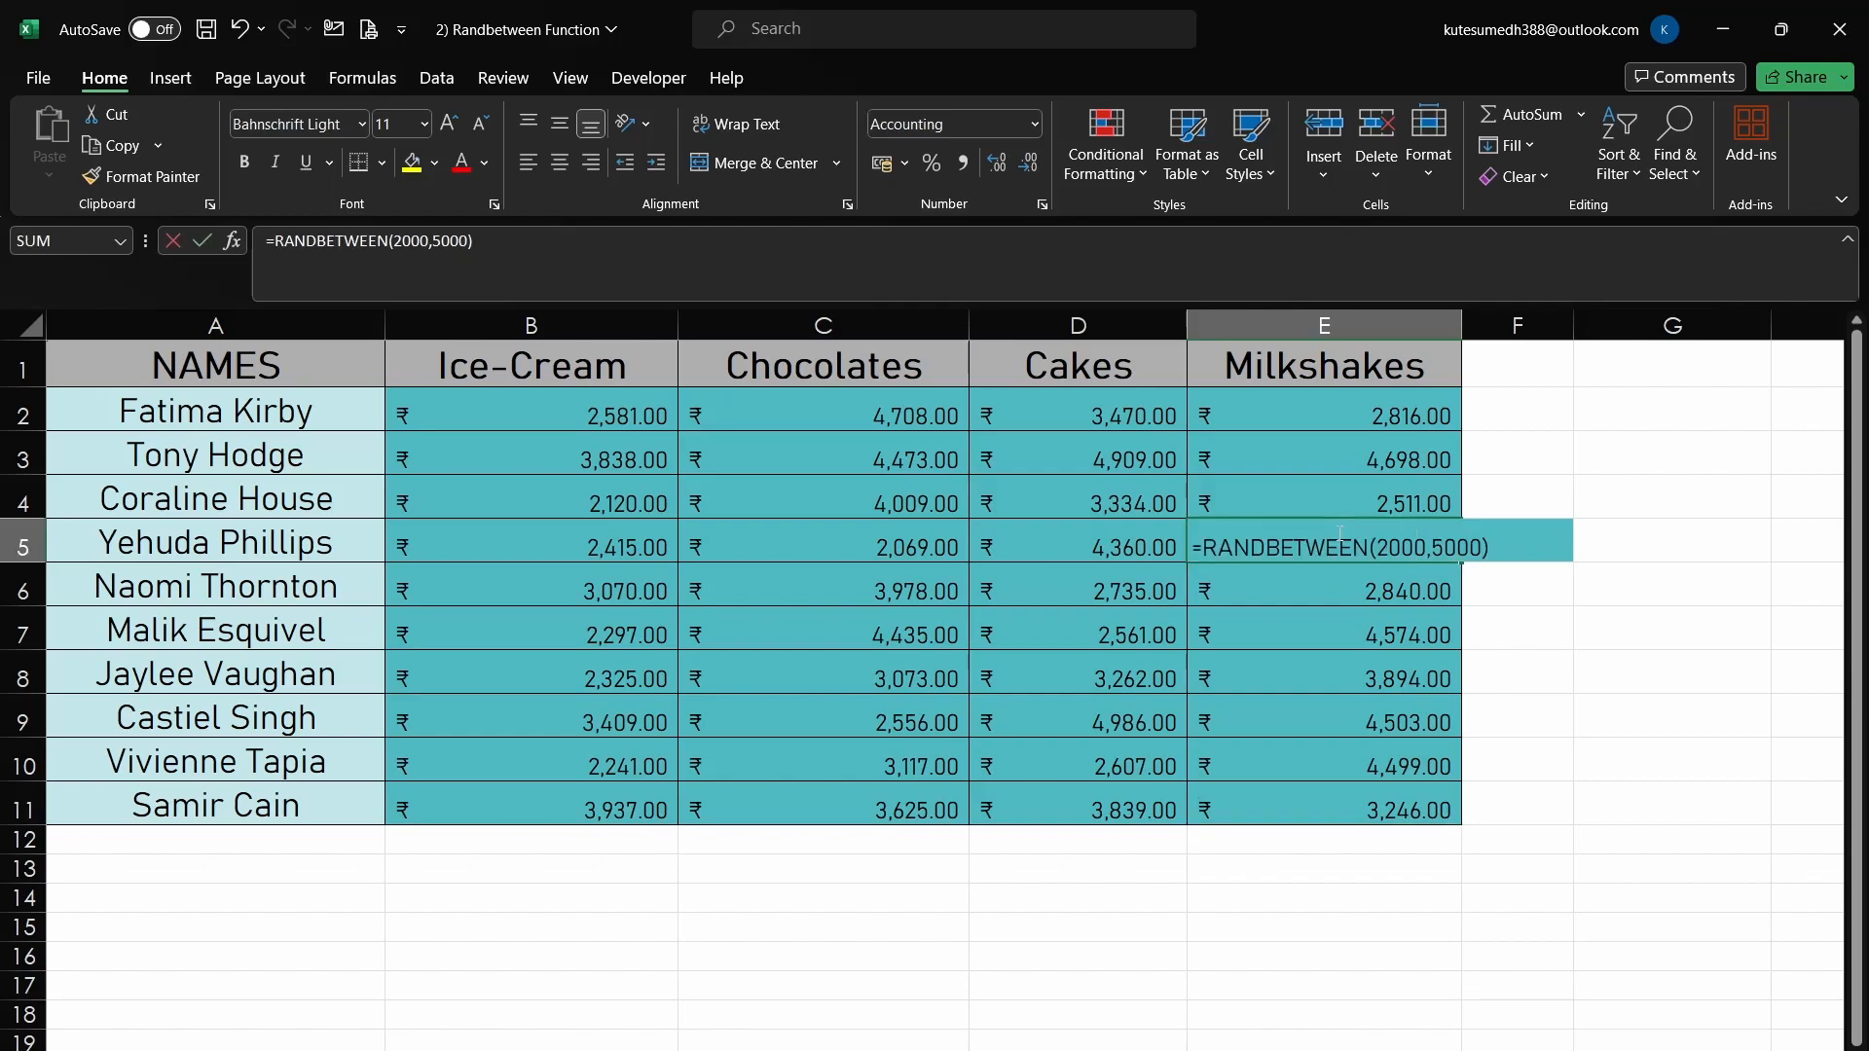
click(1644, 705)
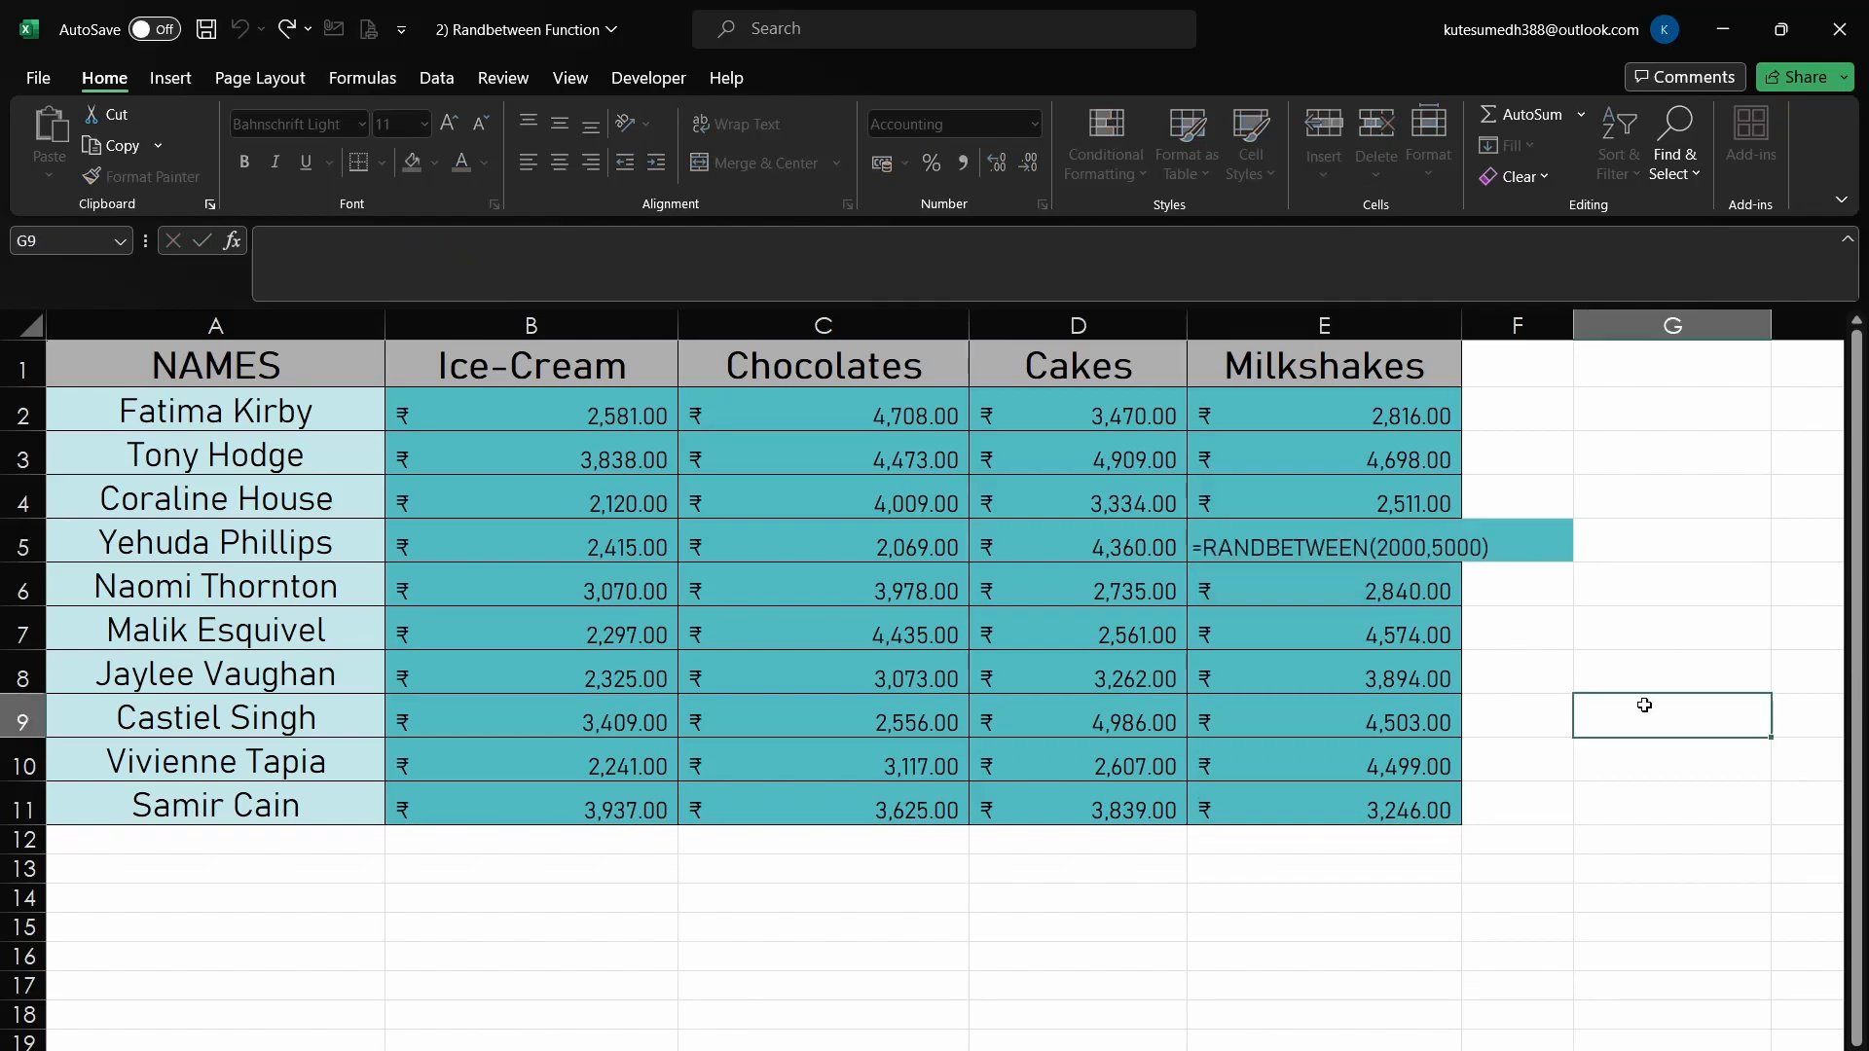
double_click(956, 500)
click(988, 930)
double_click(797, 516)
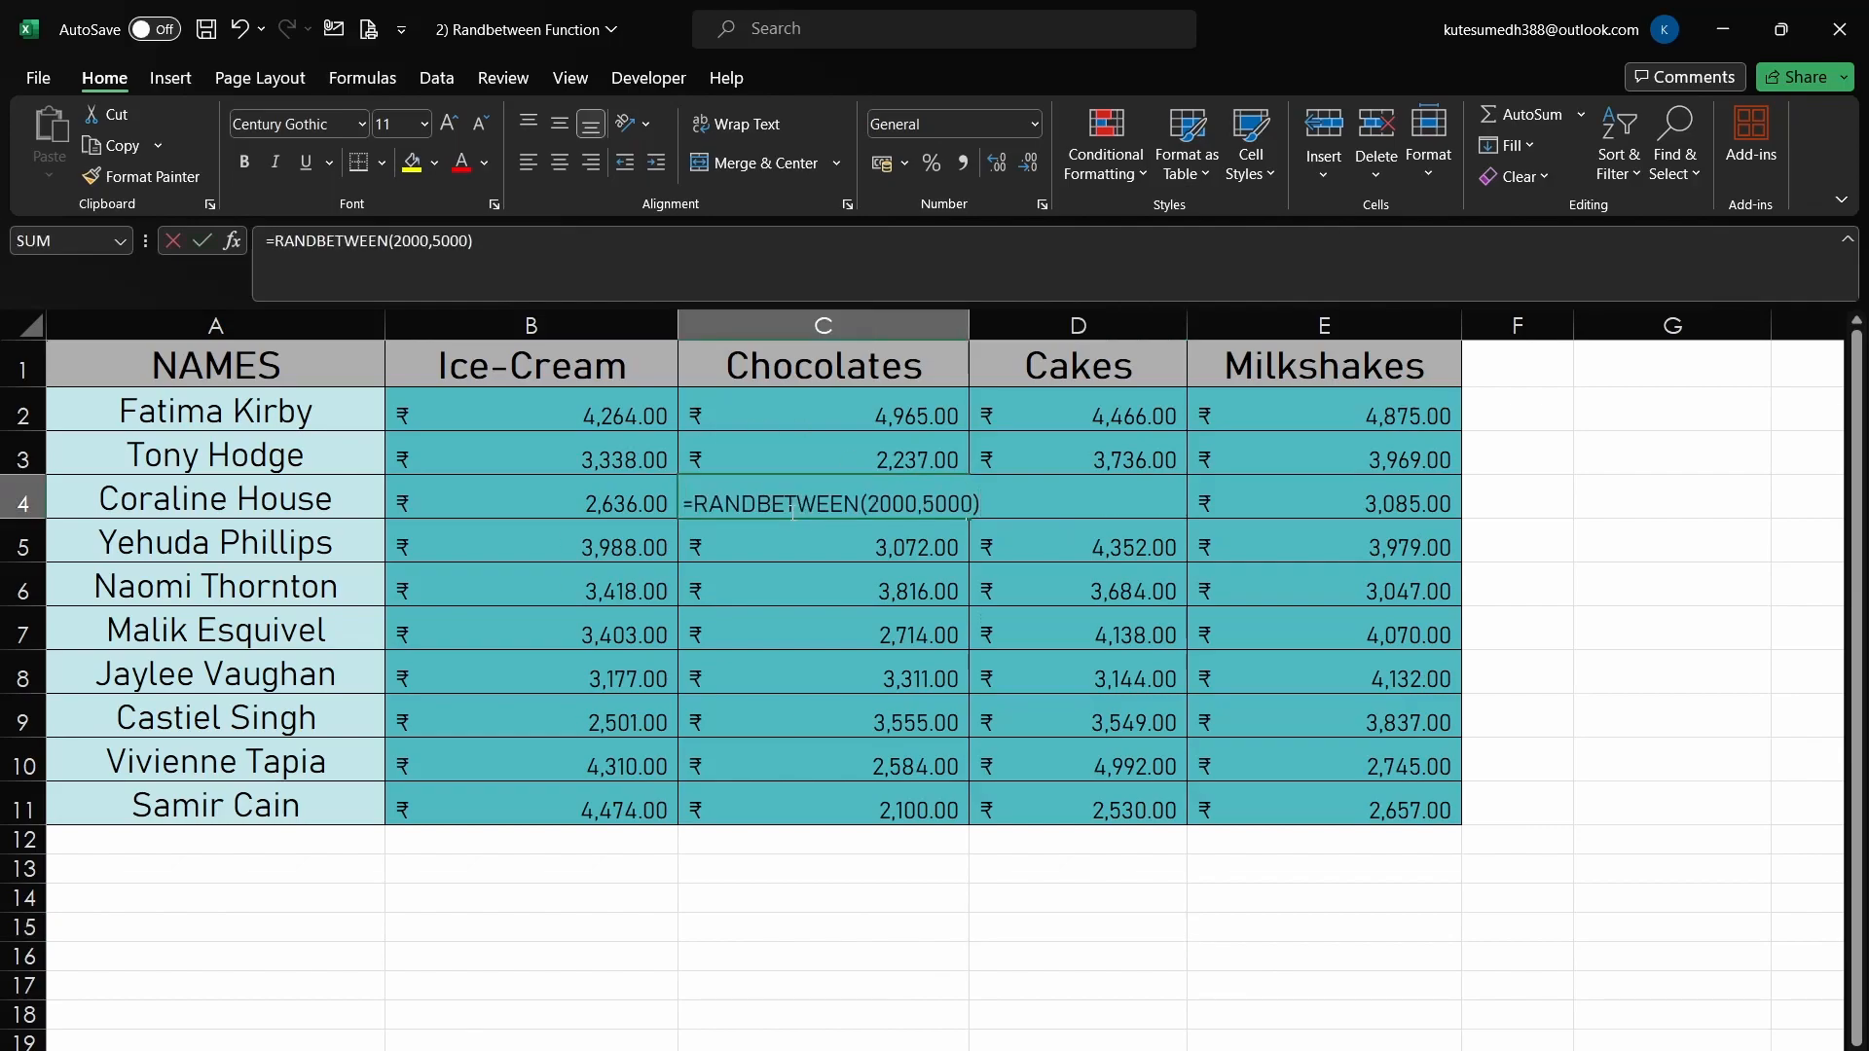
click(710, 882)
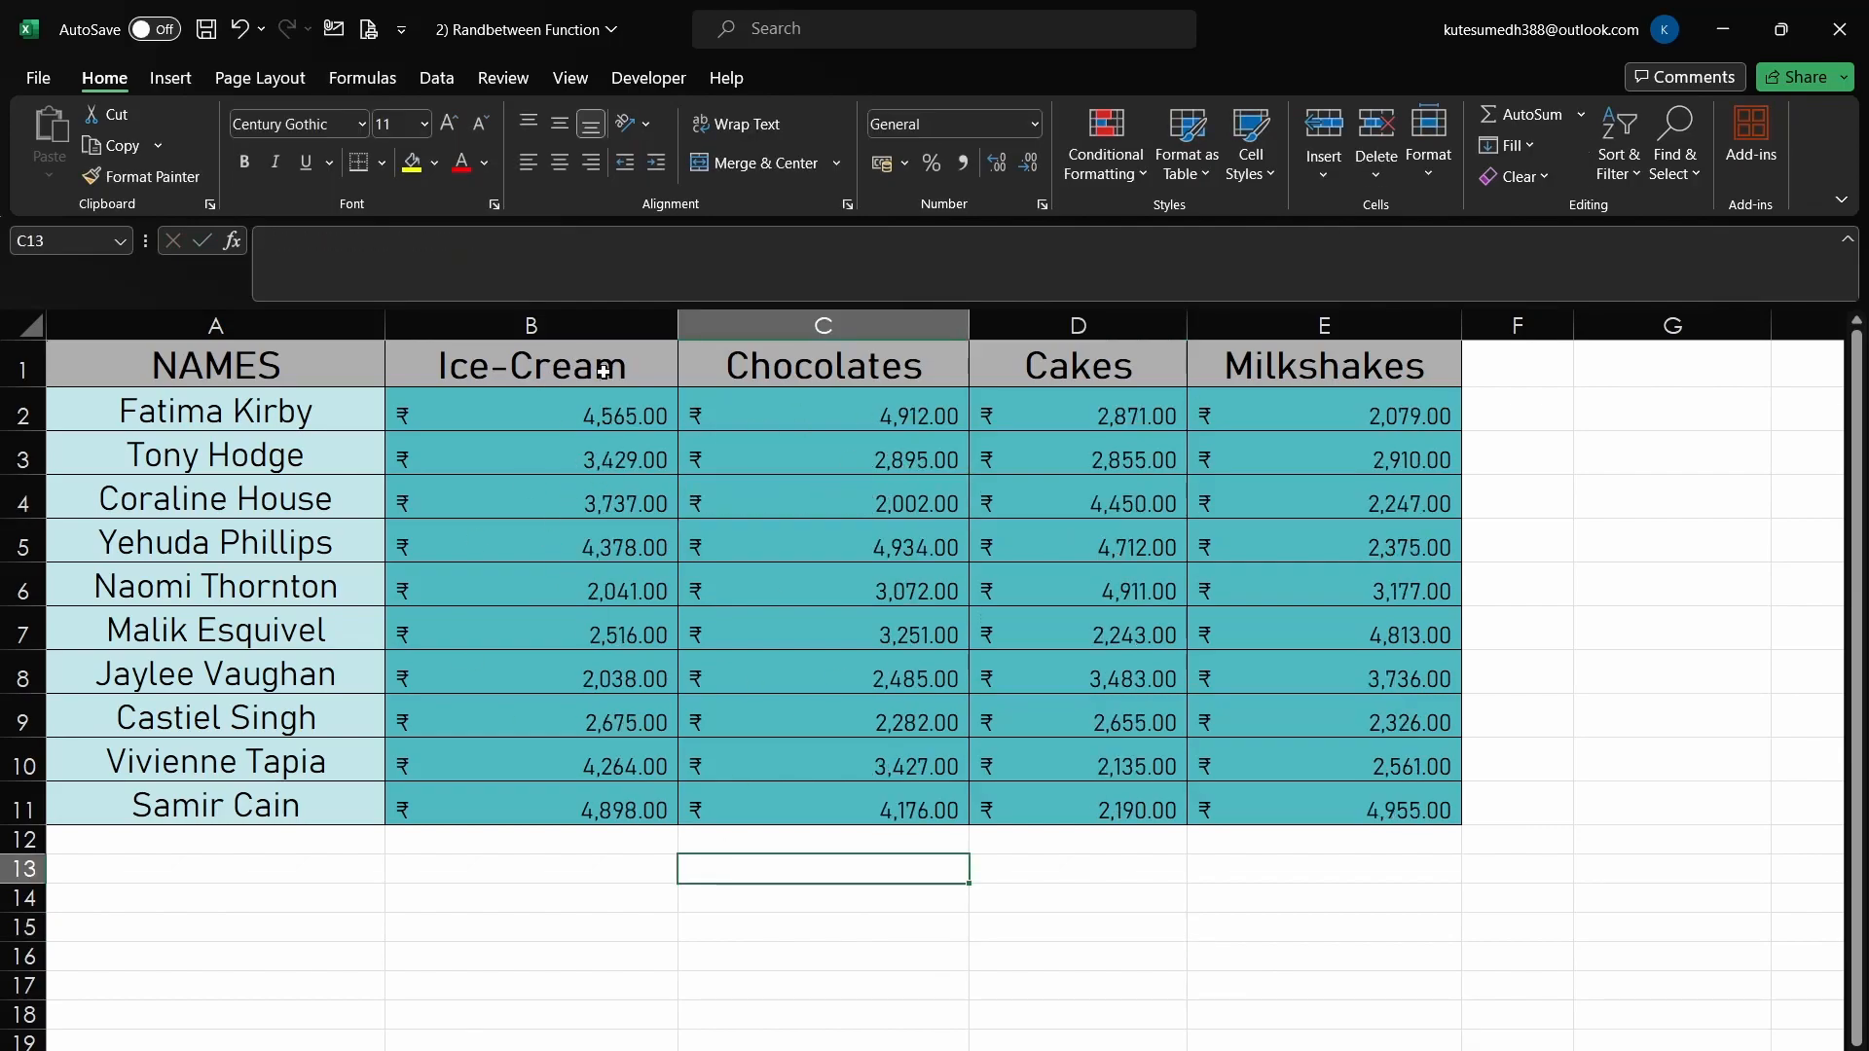
Copy B2:E11 and paste it over itself with Paste Special set to Values, ending copy mode.
drag(587, 407, 1249, 811)
key(ctrl+c)
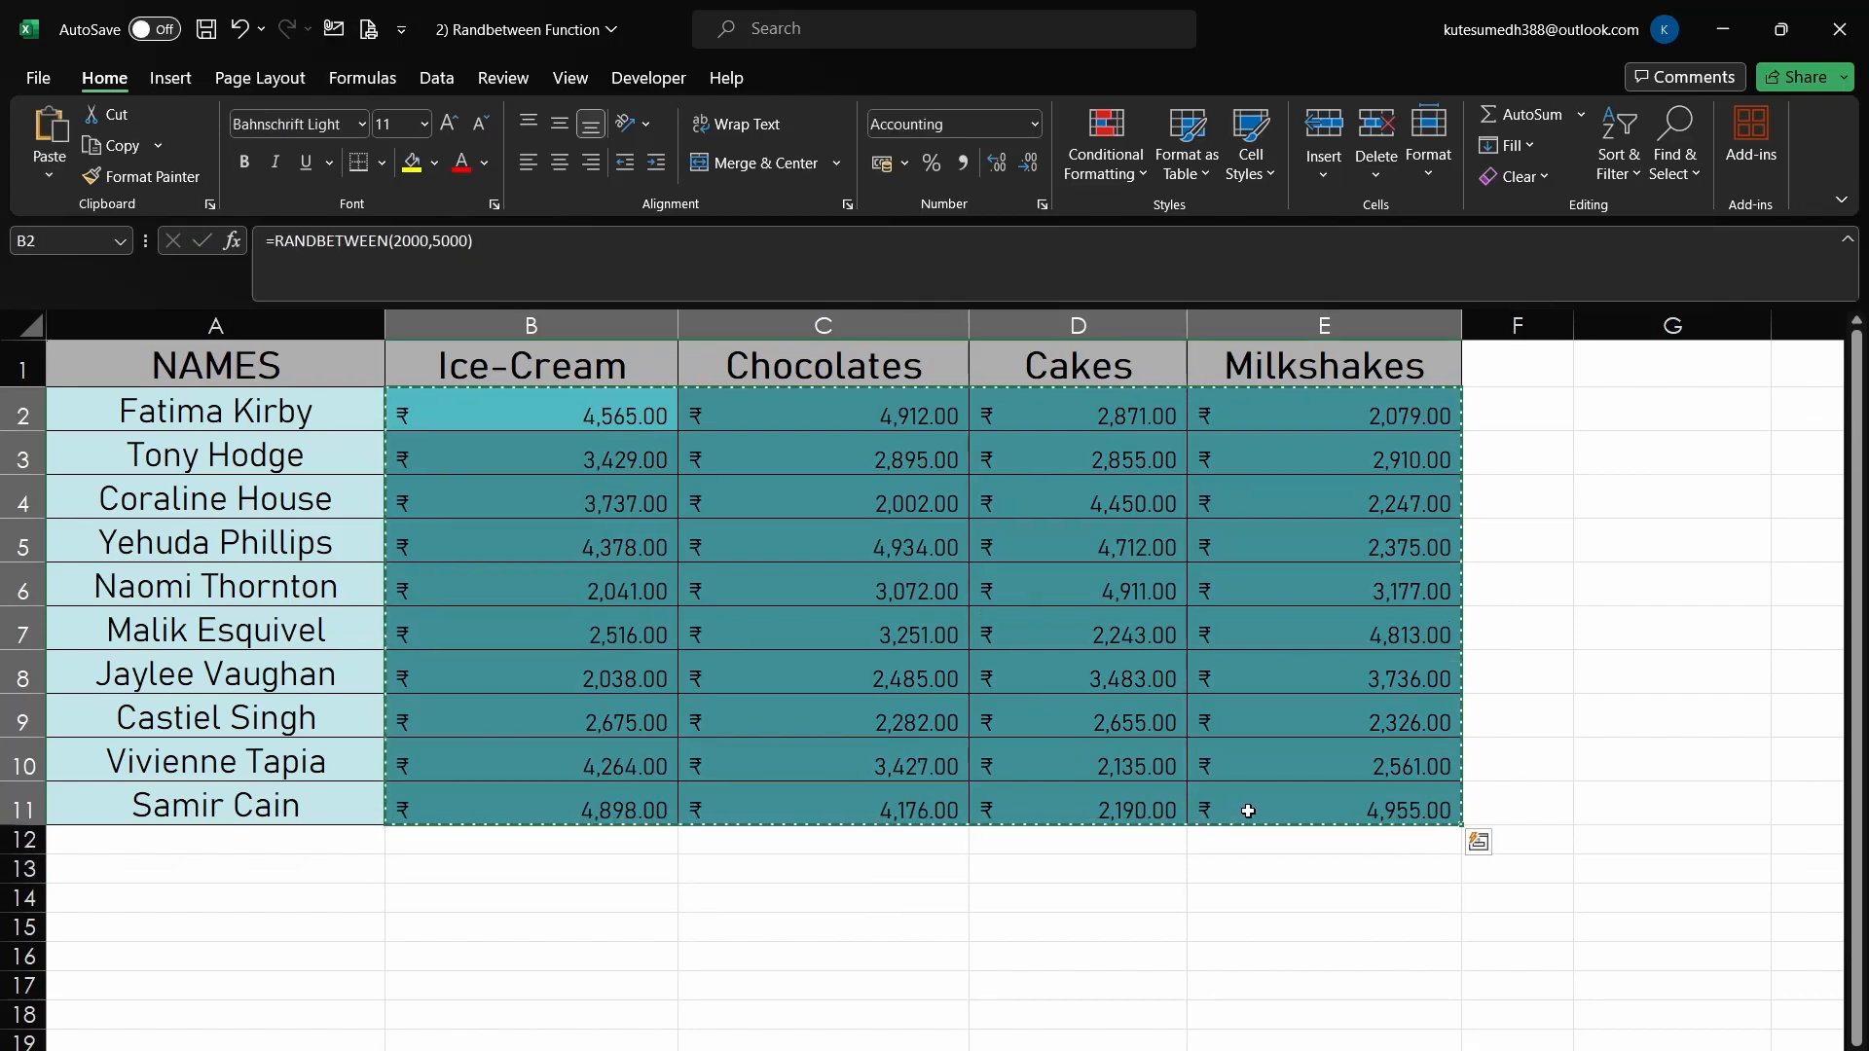
key(ctrl+alt+v)
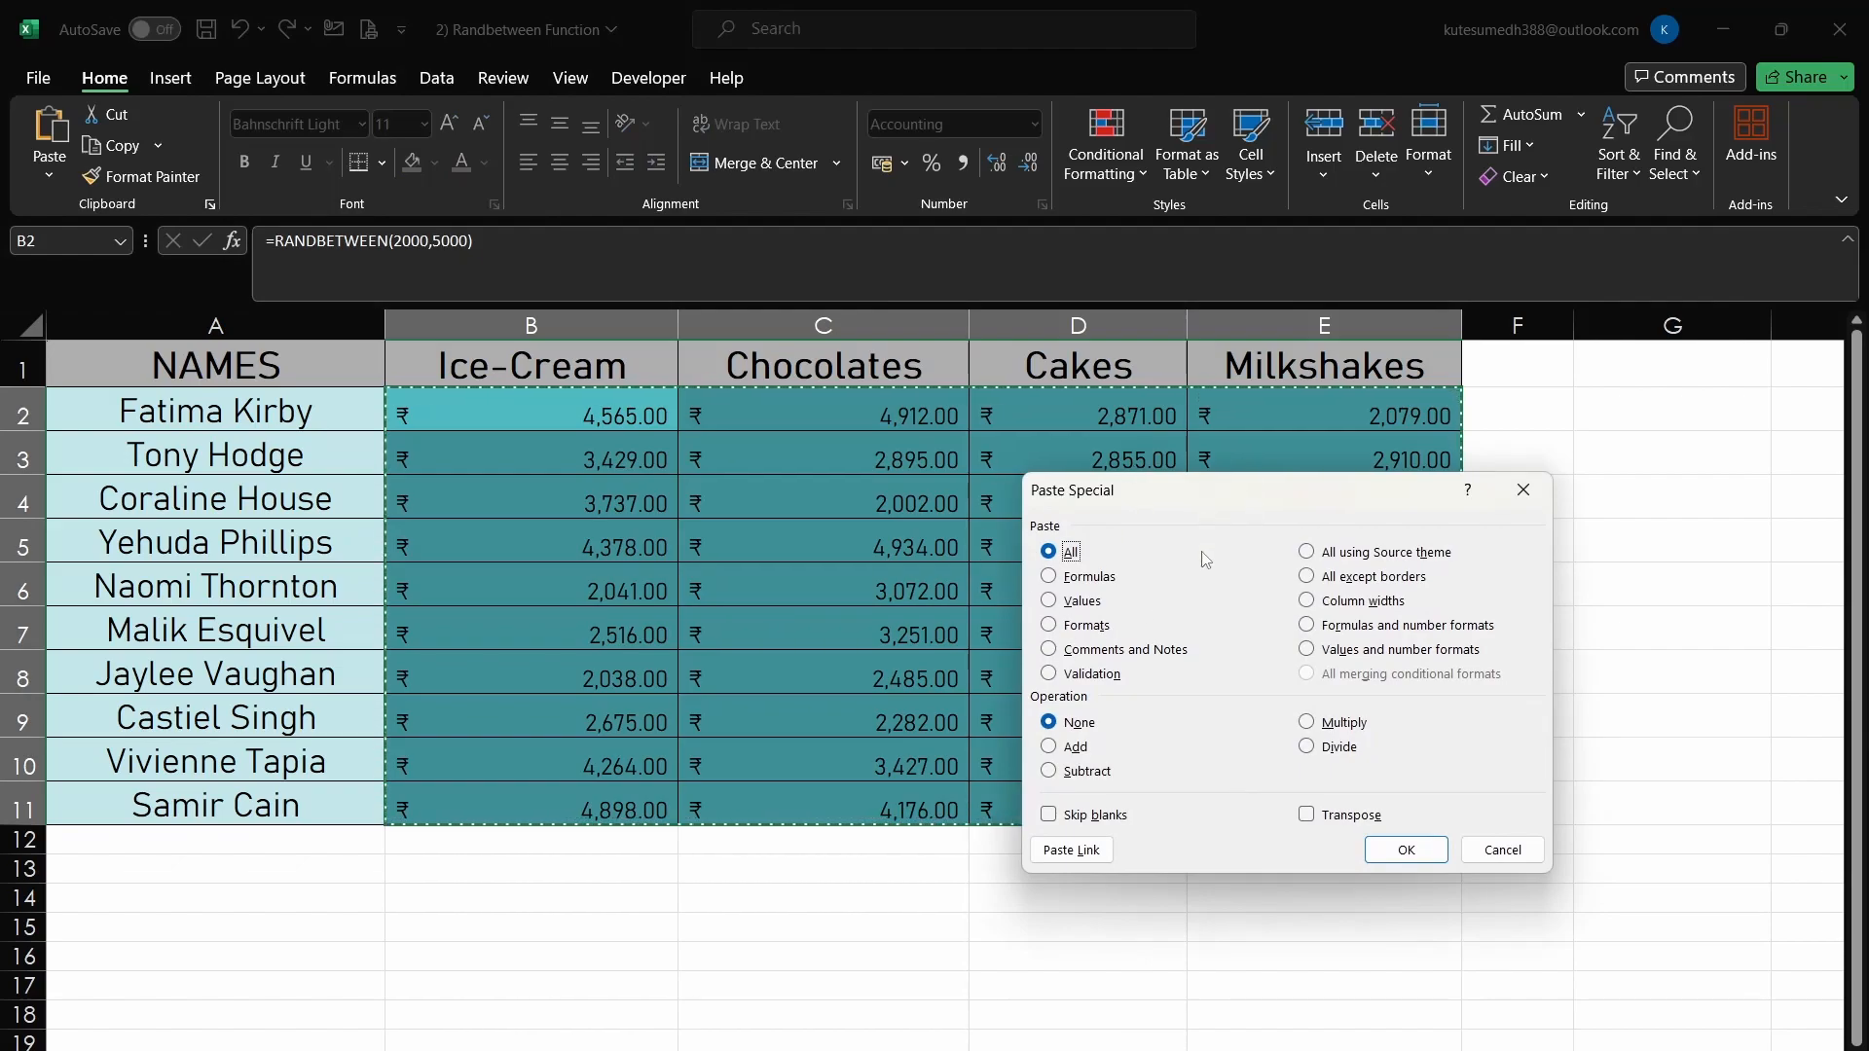
click(1050, 602)
click(1406, 849)
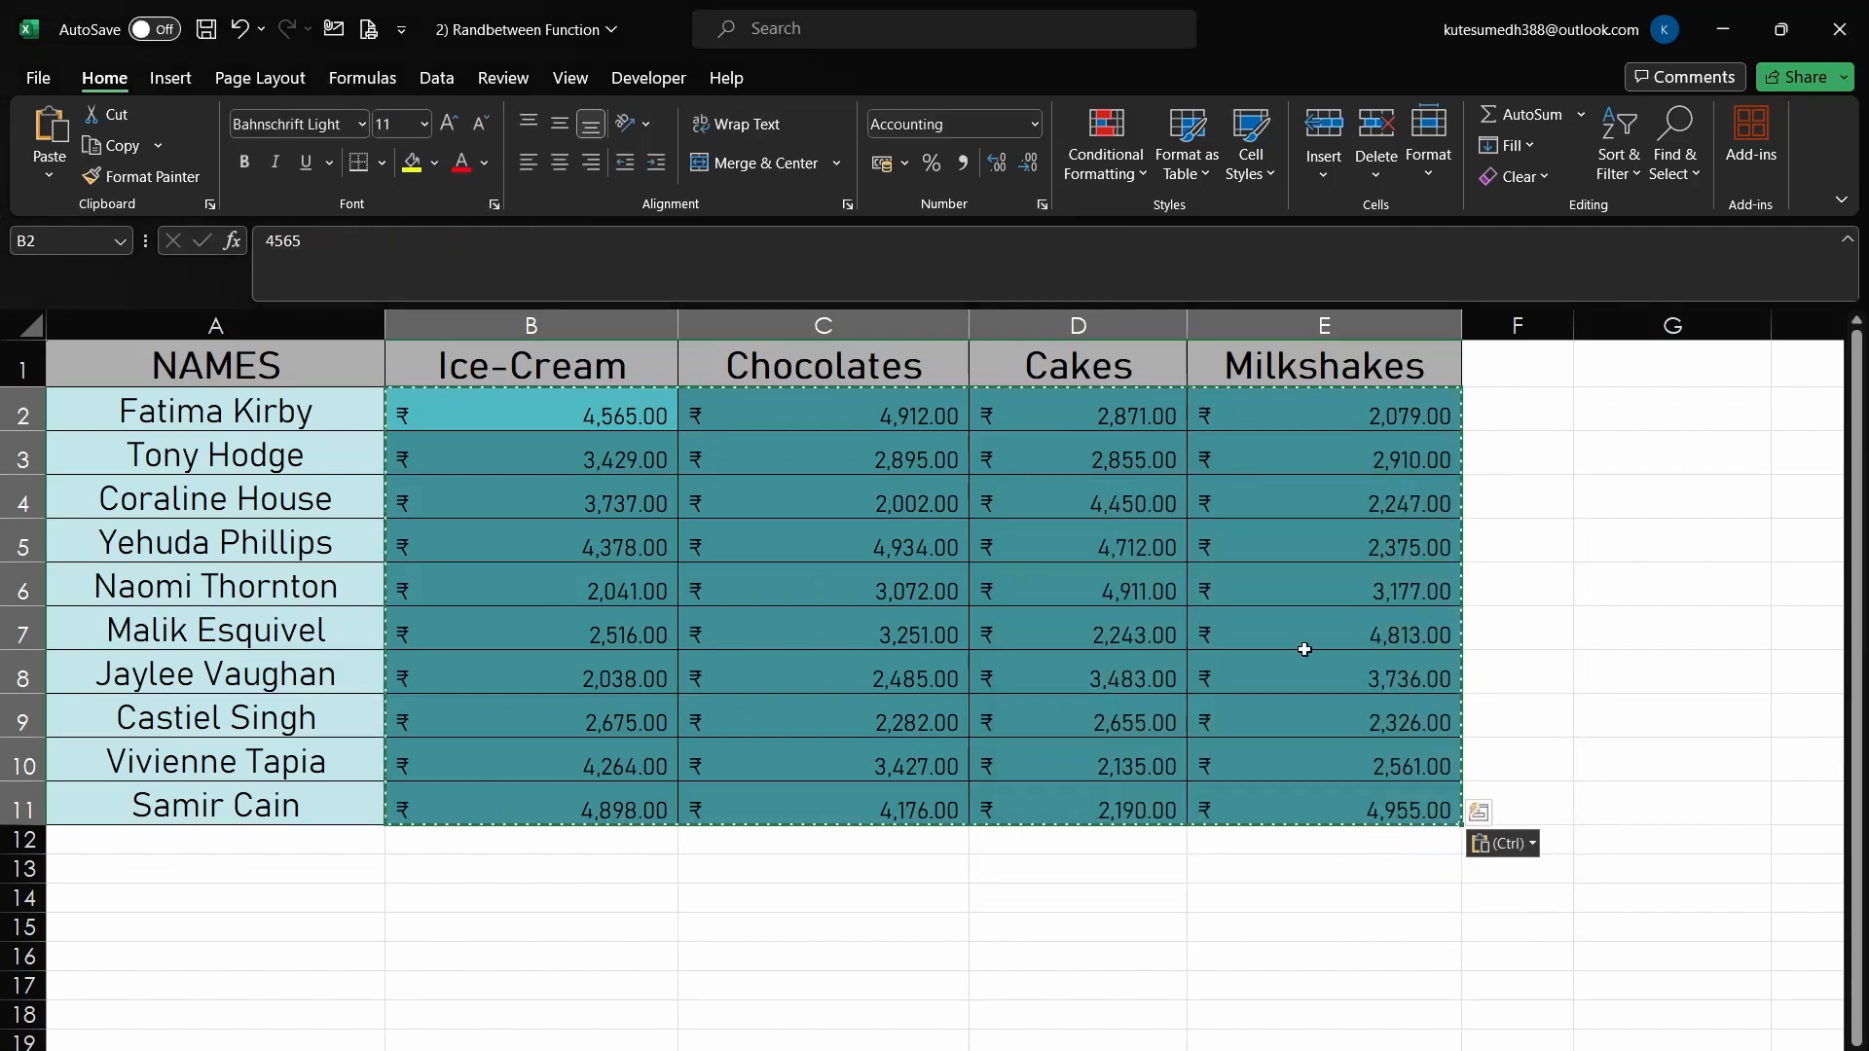
key(Escape)
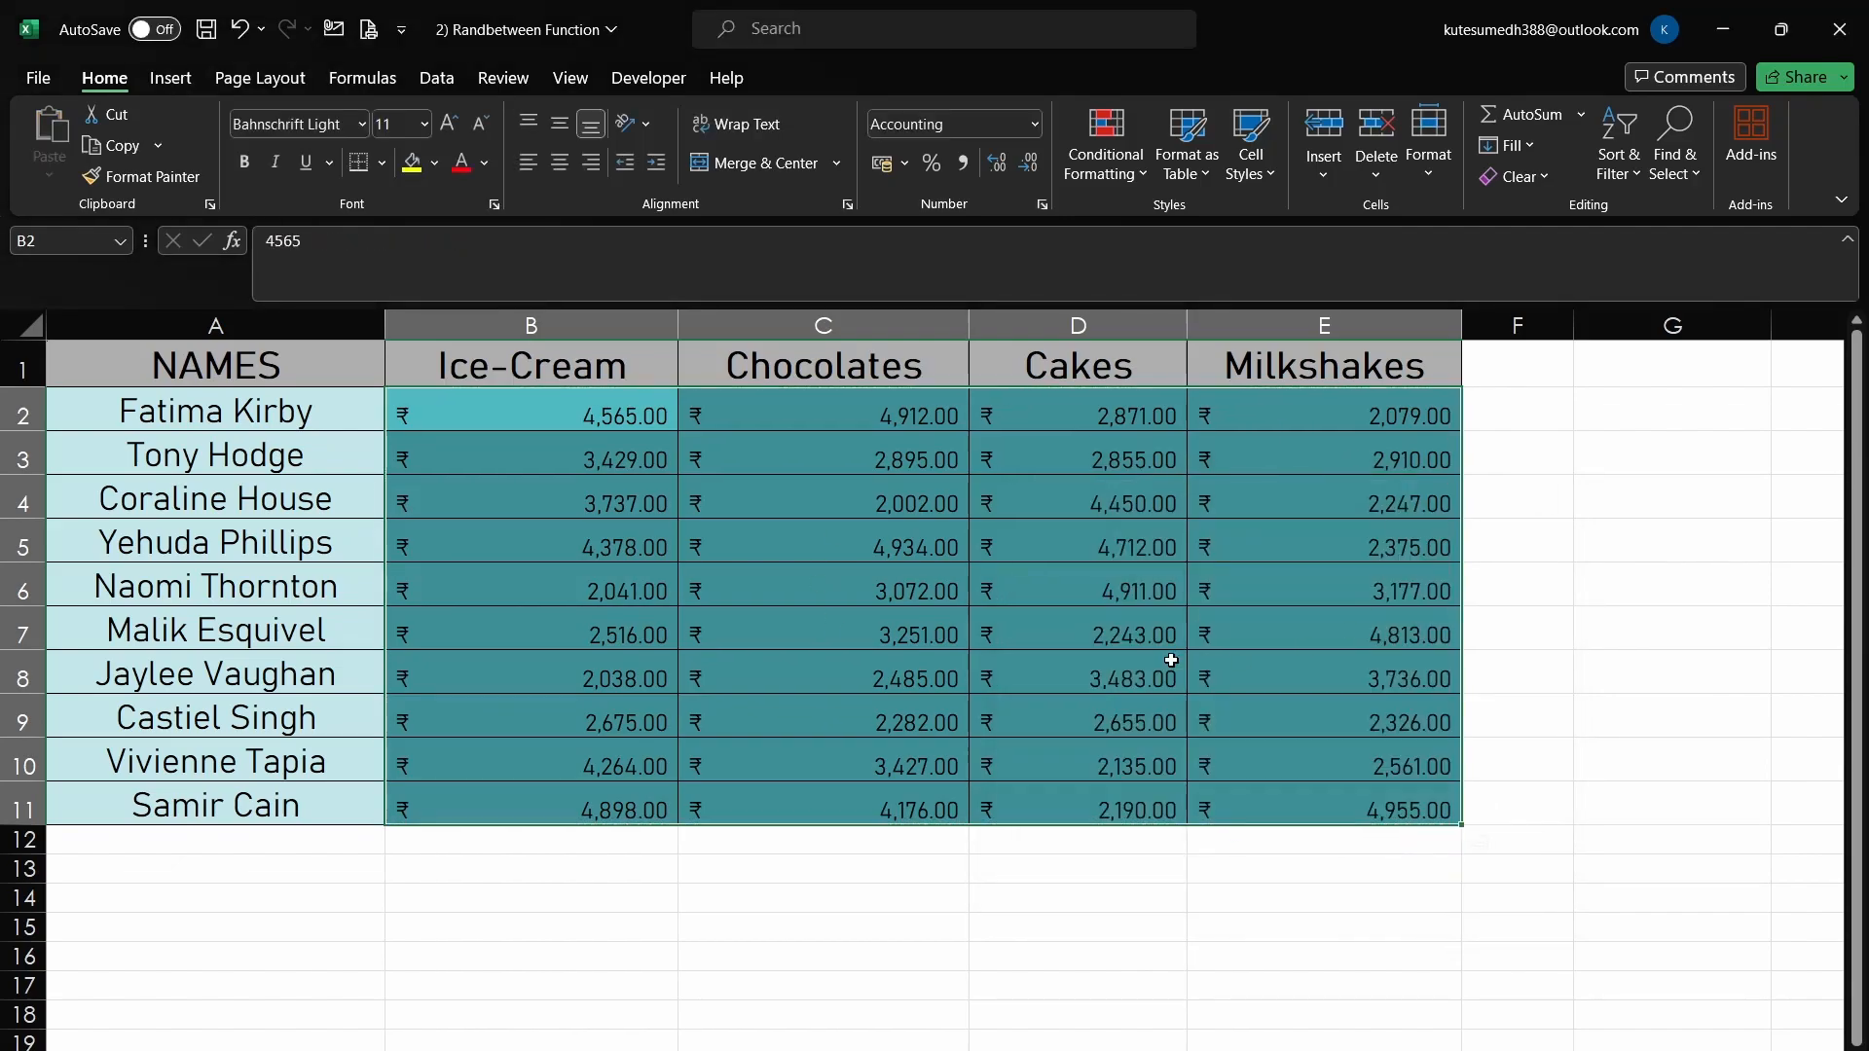
Check cells C2, D5, C4 and E5 to verify that they hold fixed numbers instead of formulas.
click(797, 416)
click(1075, 552)
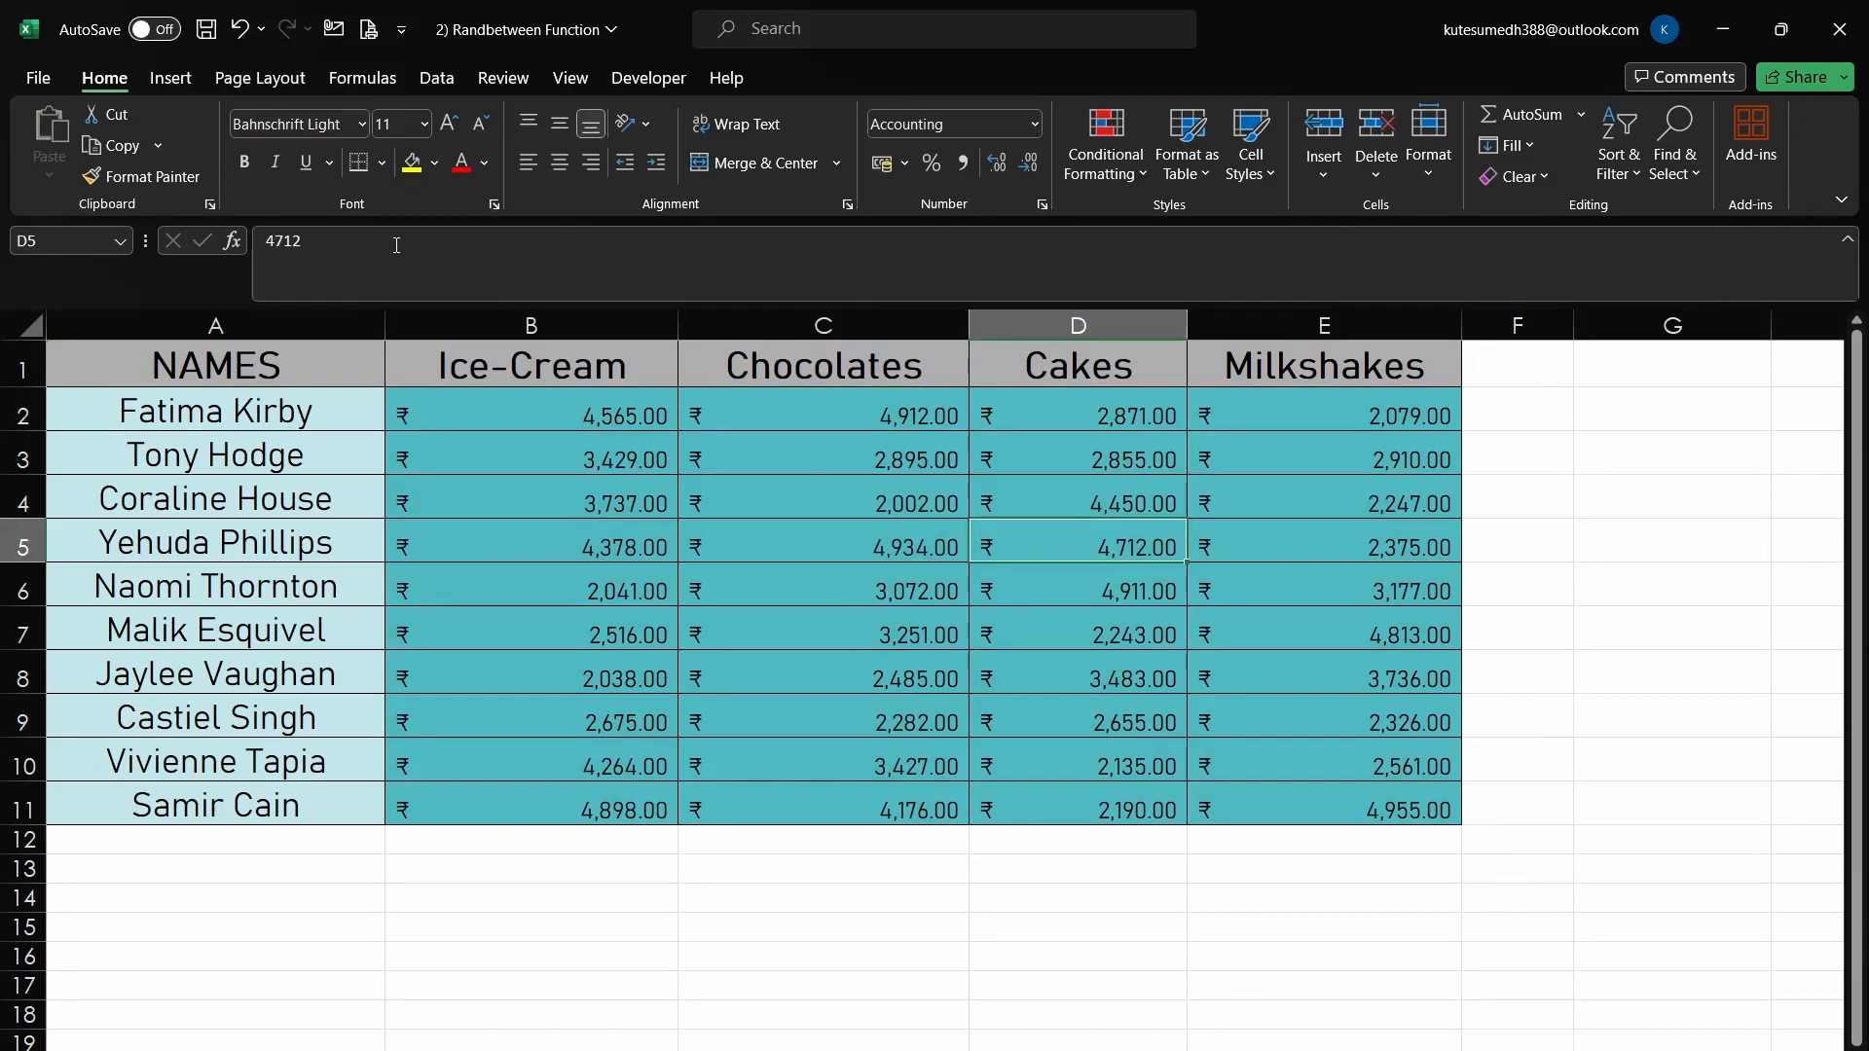
drag(389, 245, 274, 241)
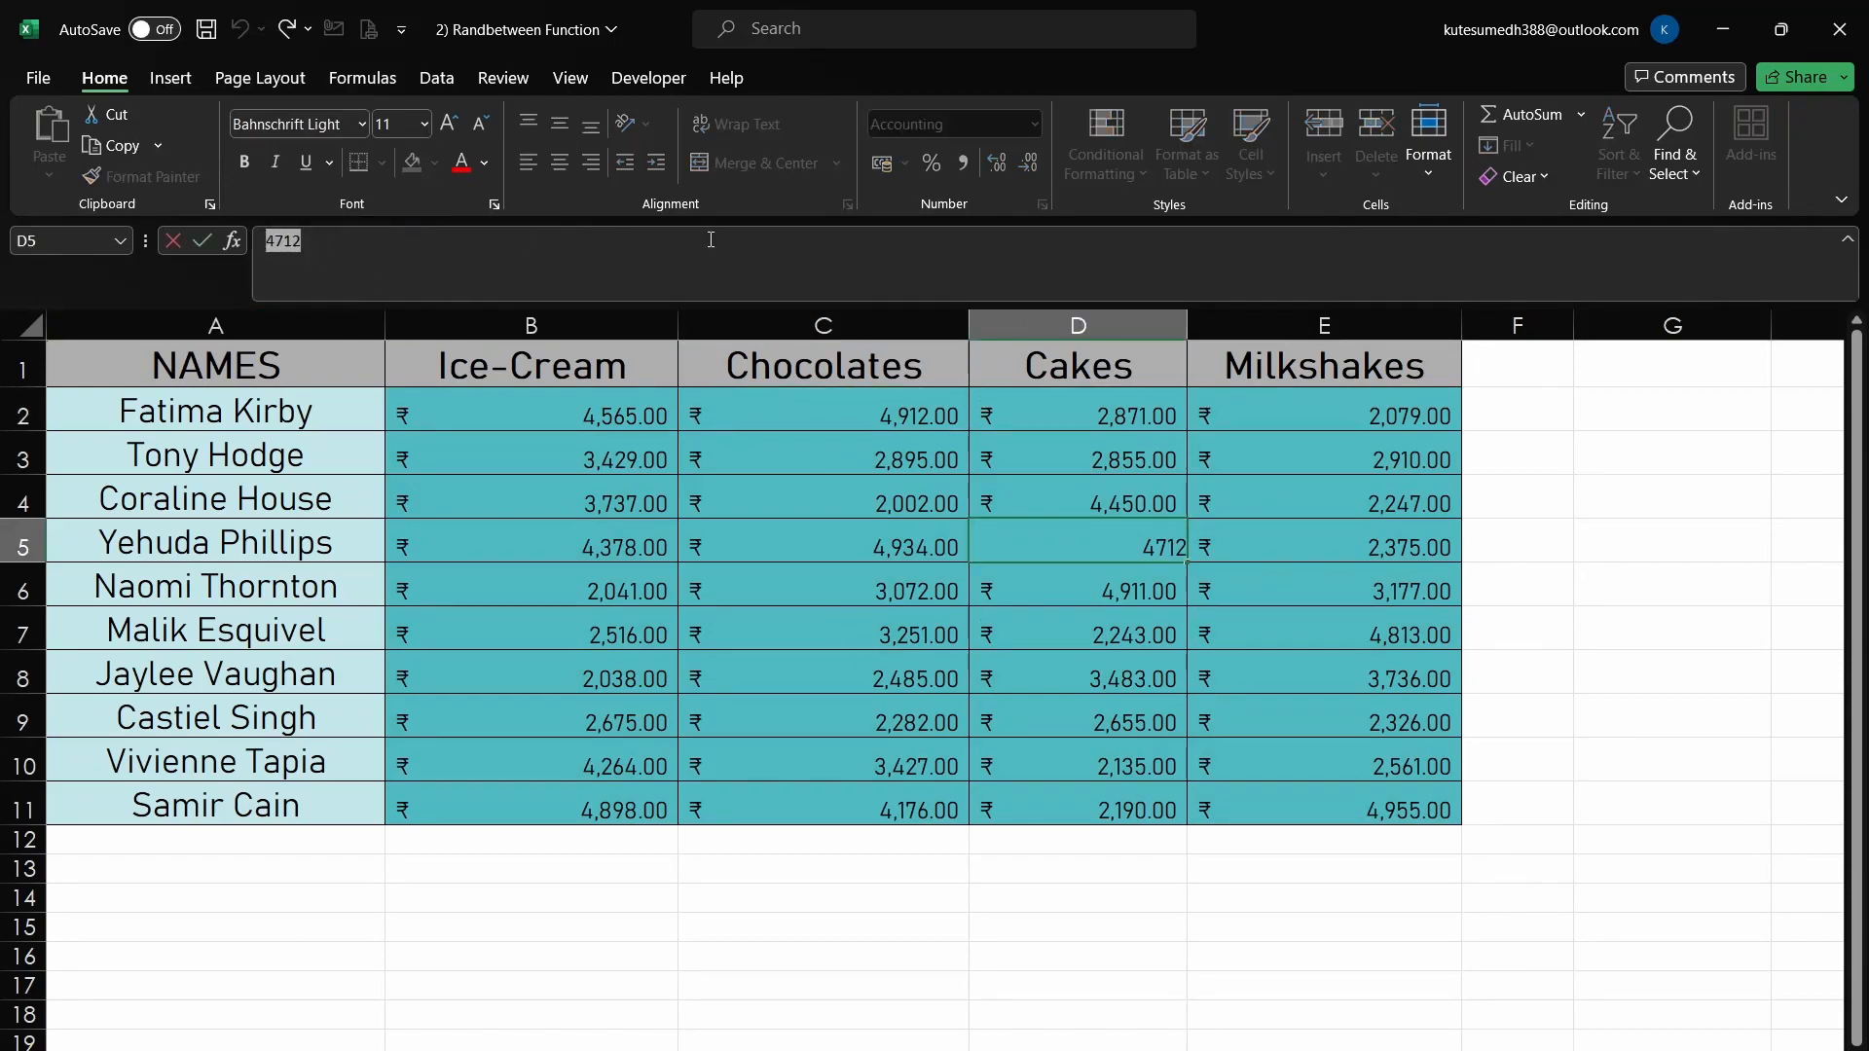
click(771, 509)
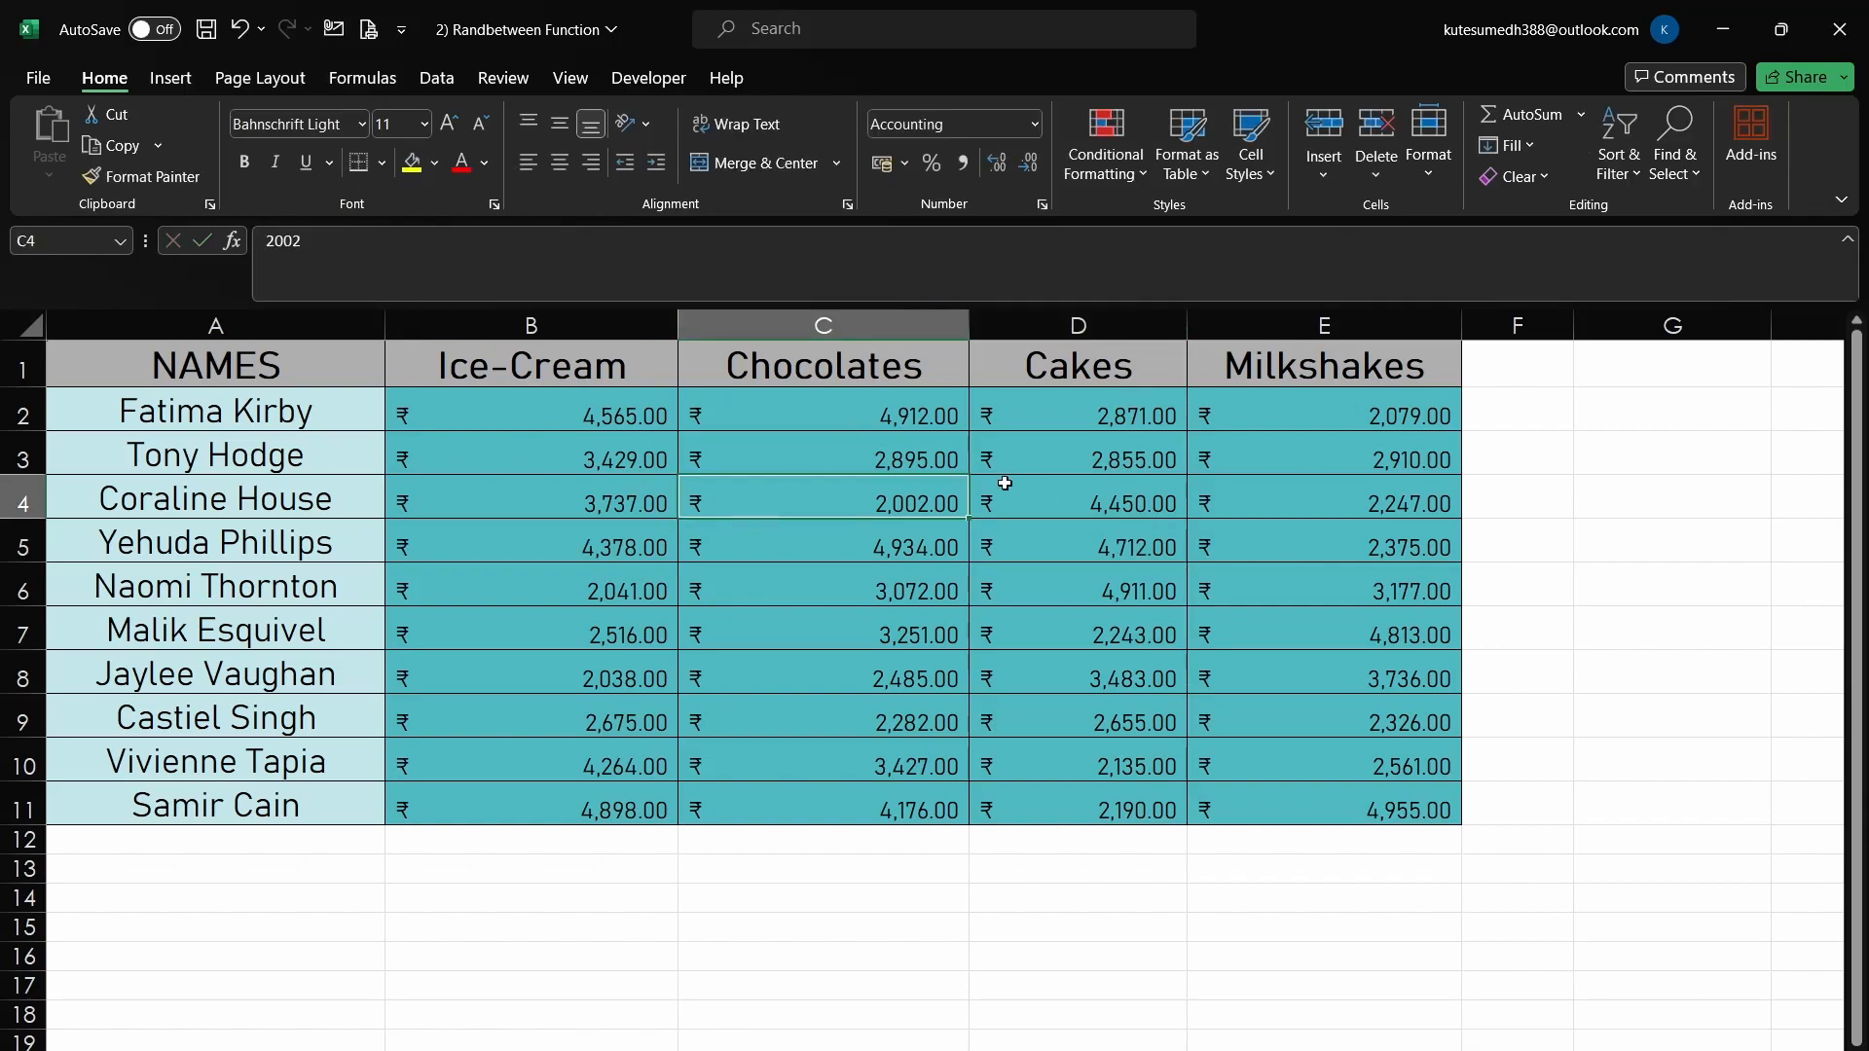
click(1288, 526)
drag(322, 243, 266, 243)
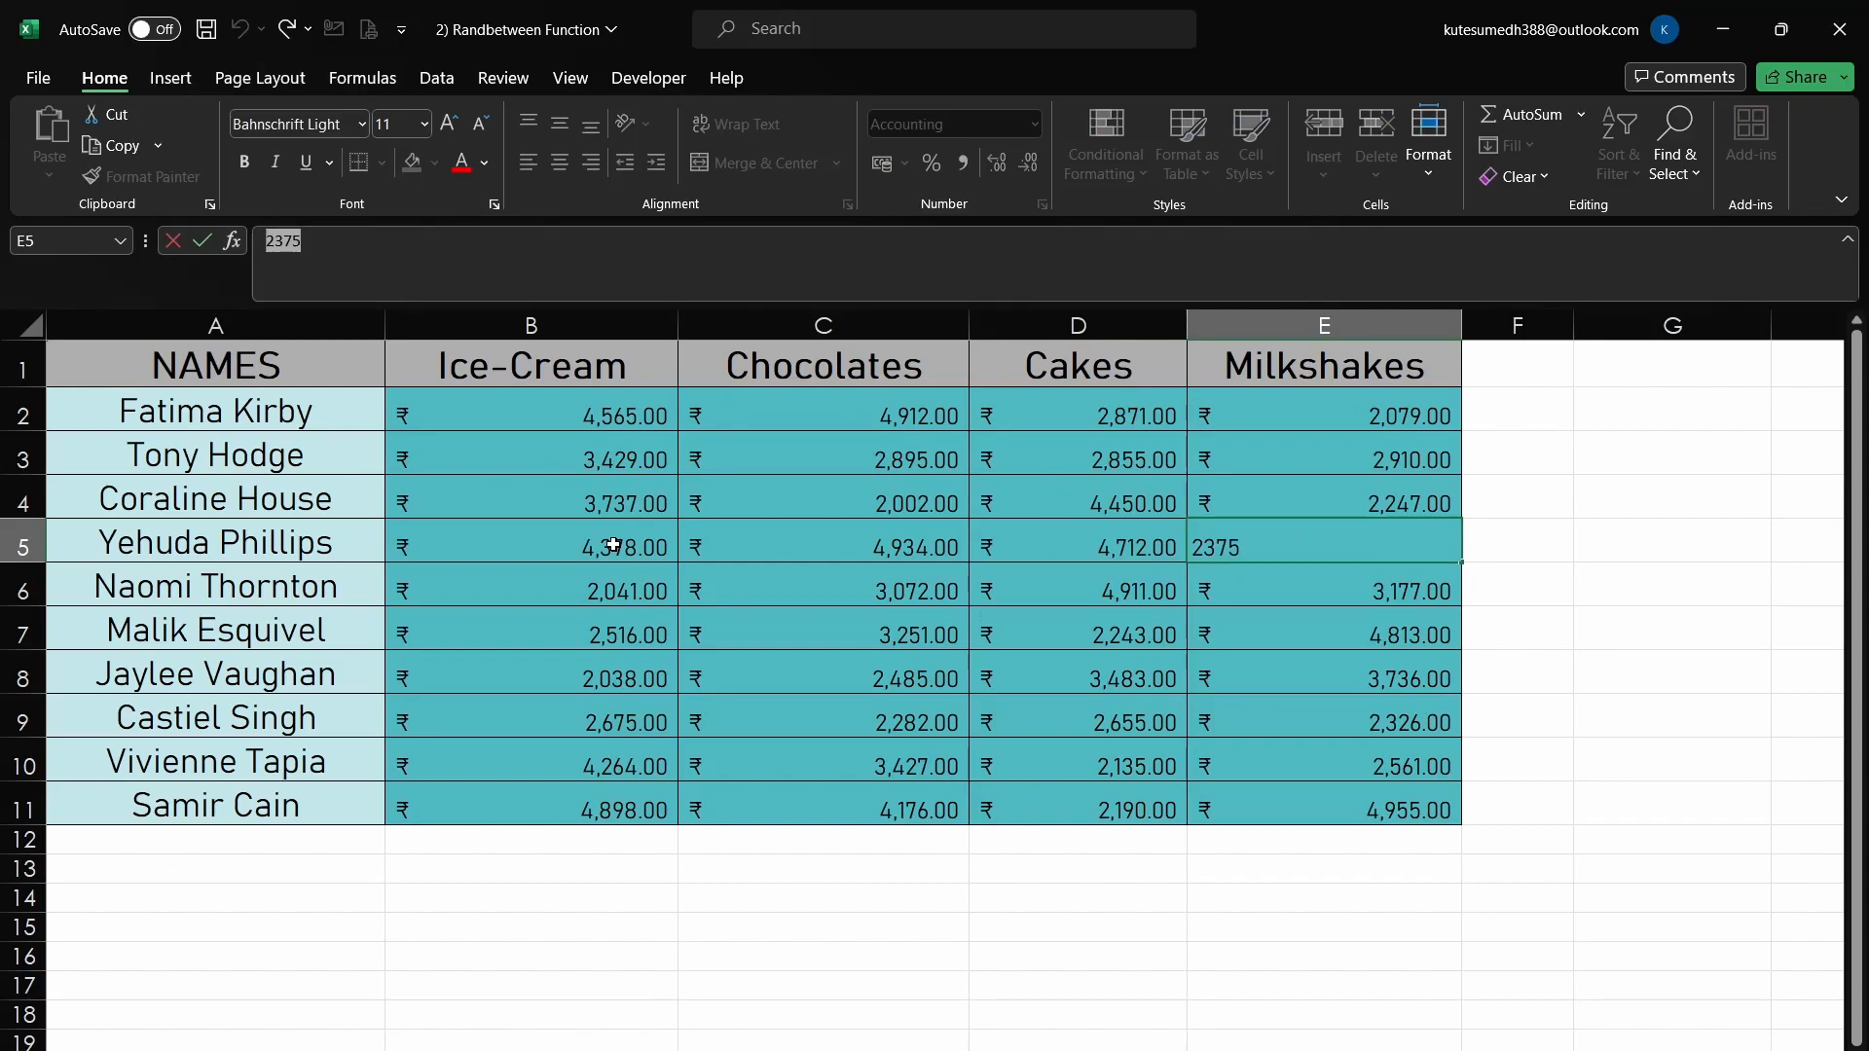
click(1085, 1016)
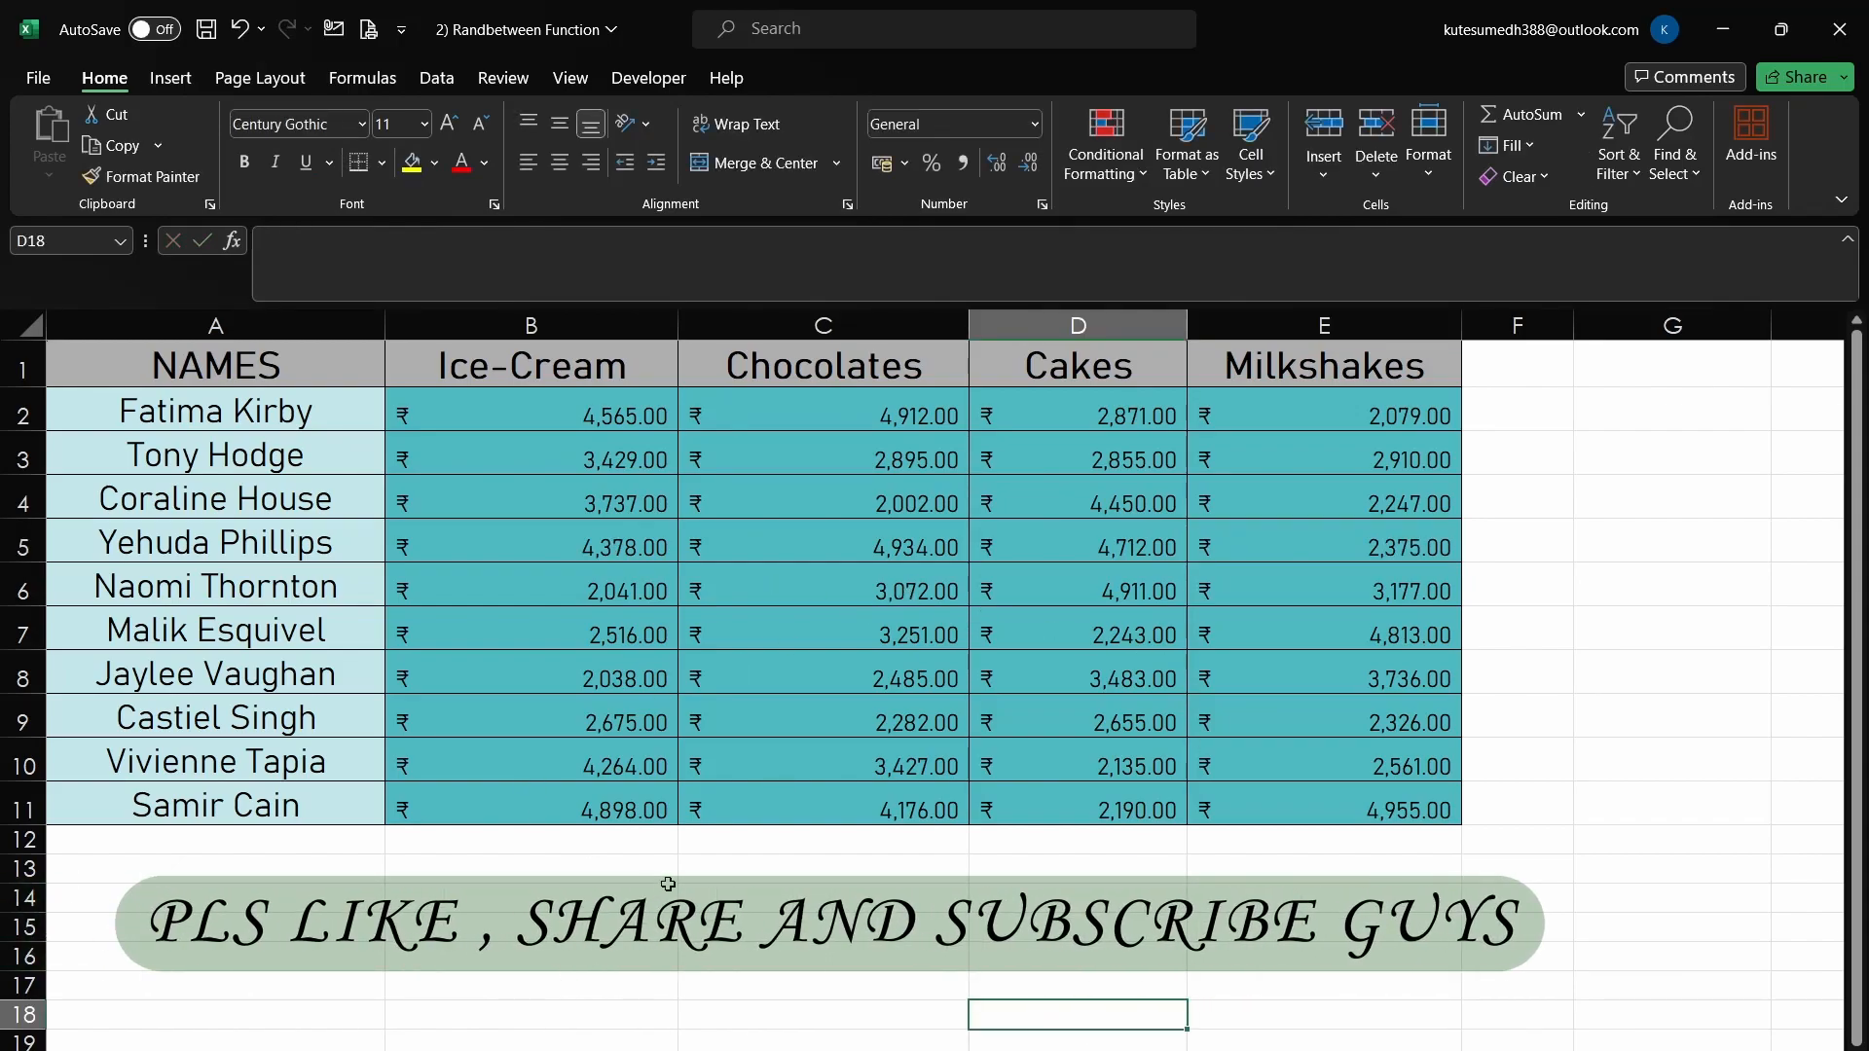
Switch to the worksheet with the empty PID table and select cell E9, the Ice-Cream entry for P001.
scroll(668, 884, down, 1)
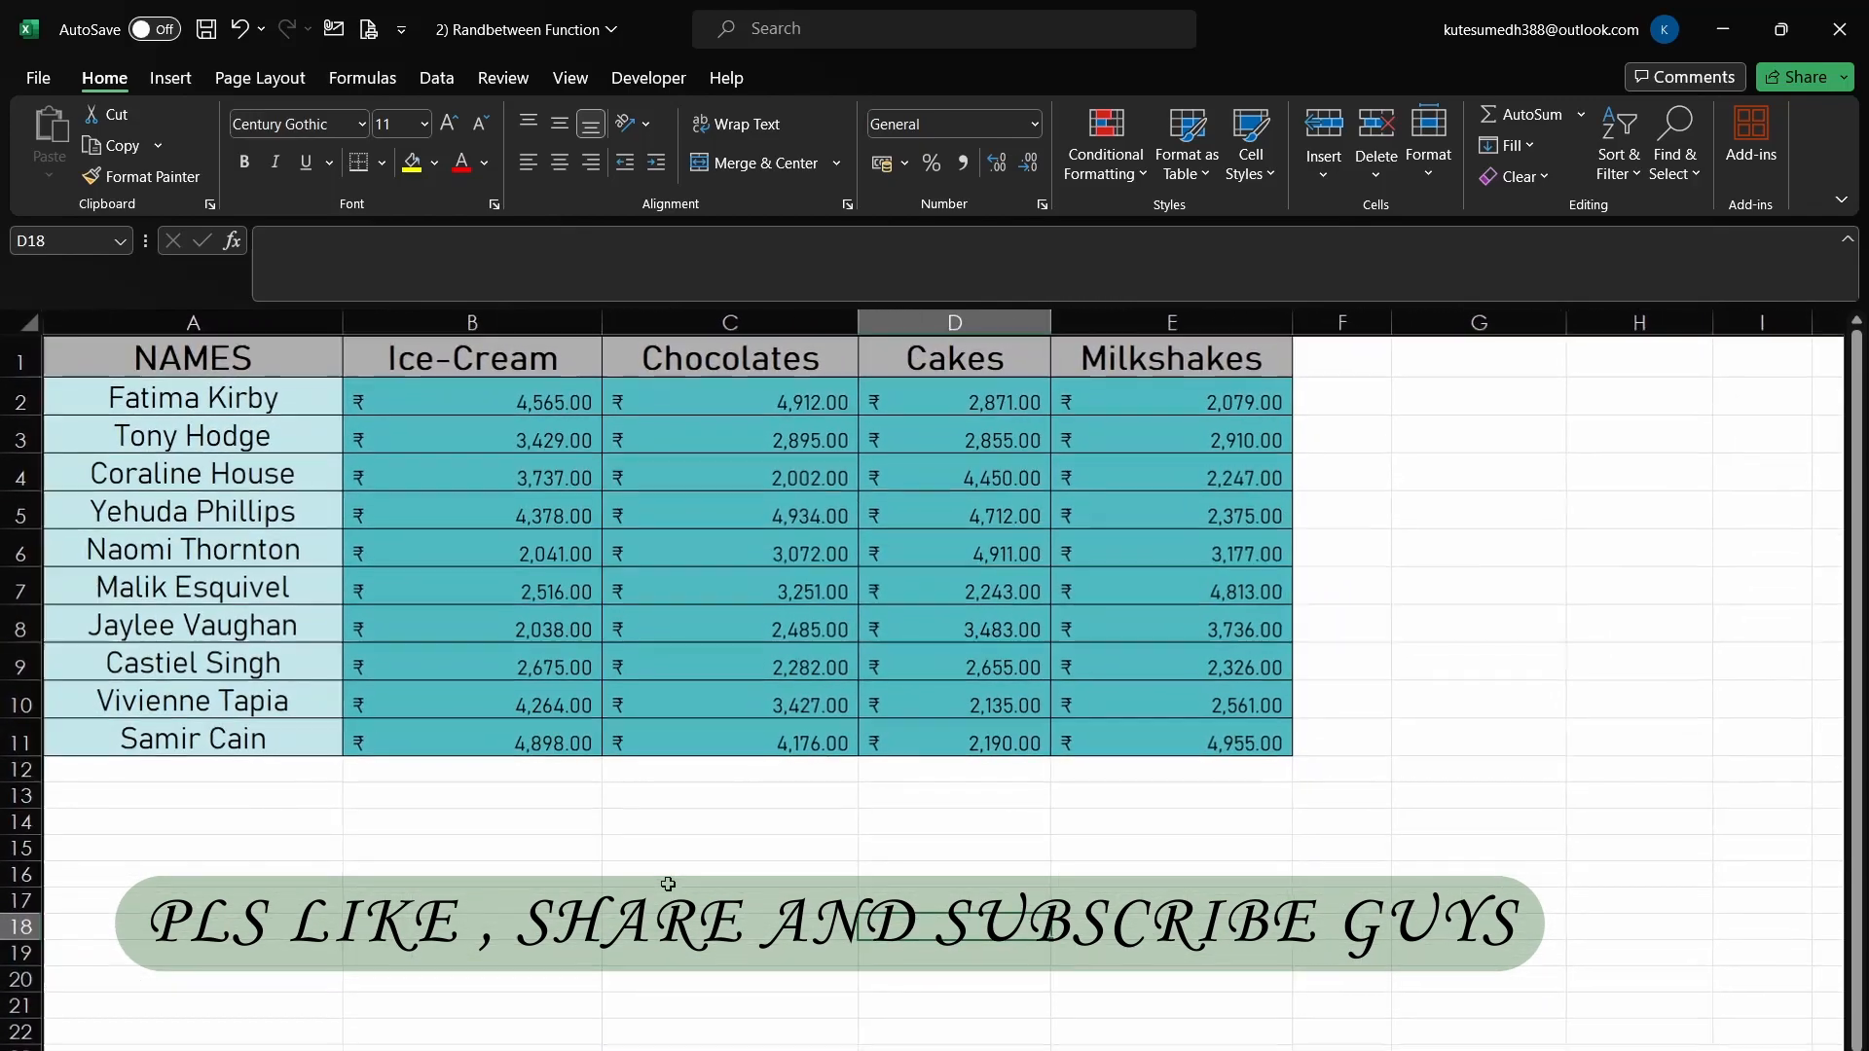
scroll(668, 884, down, 2)
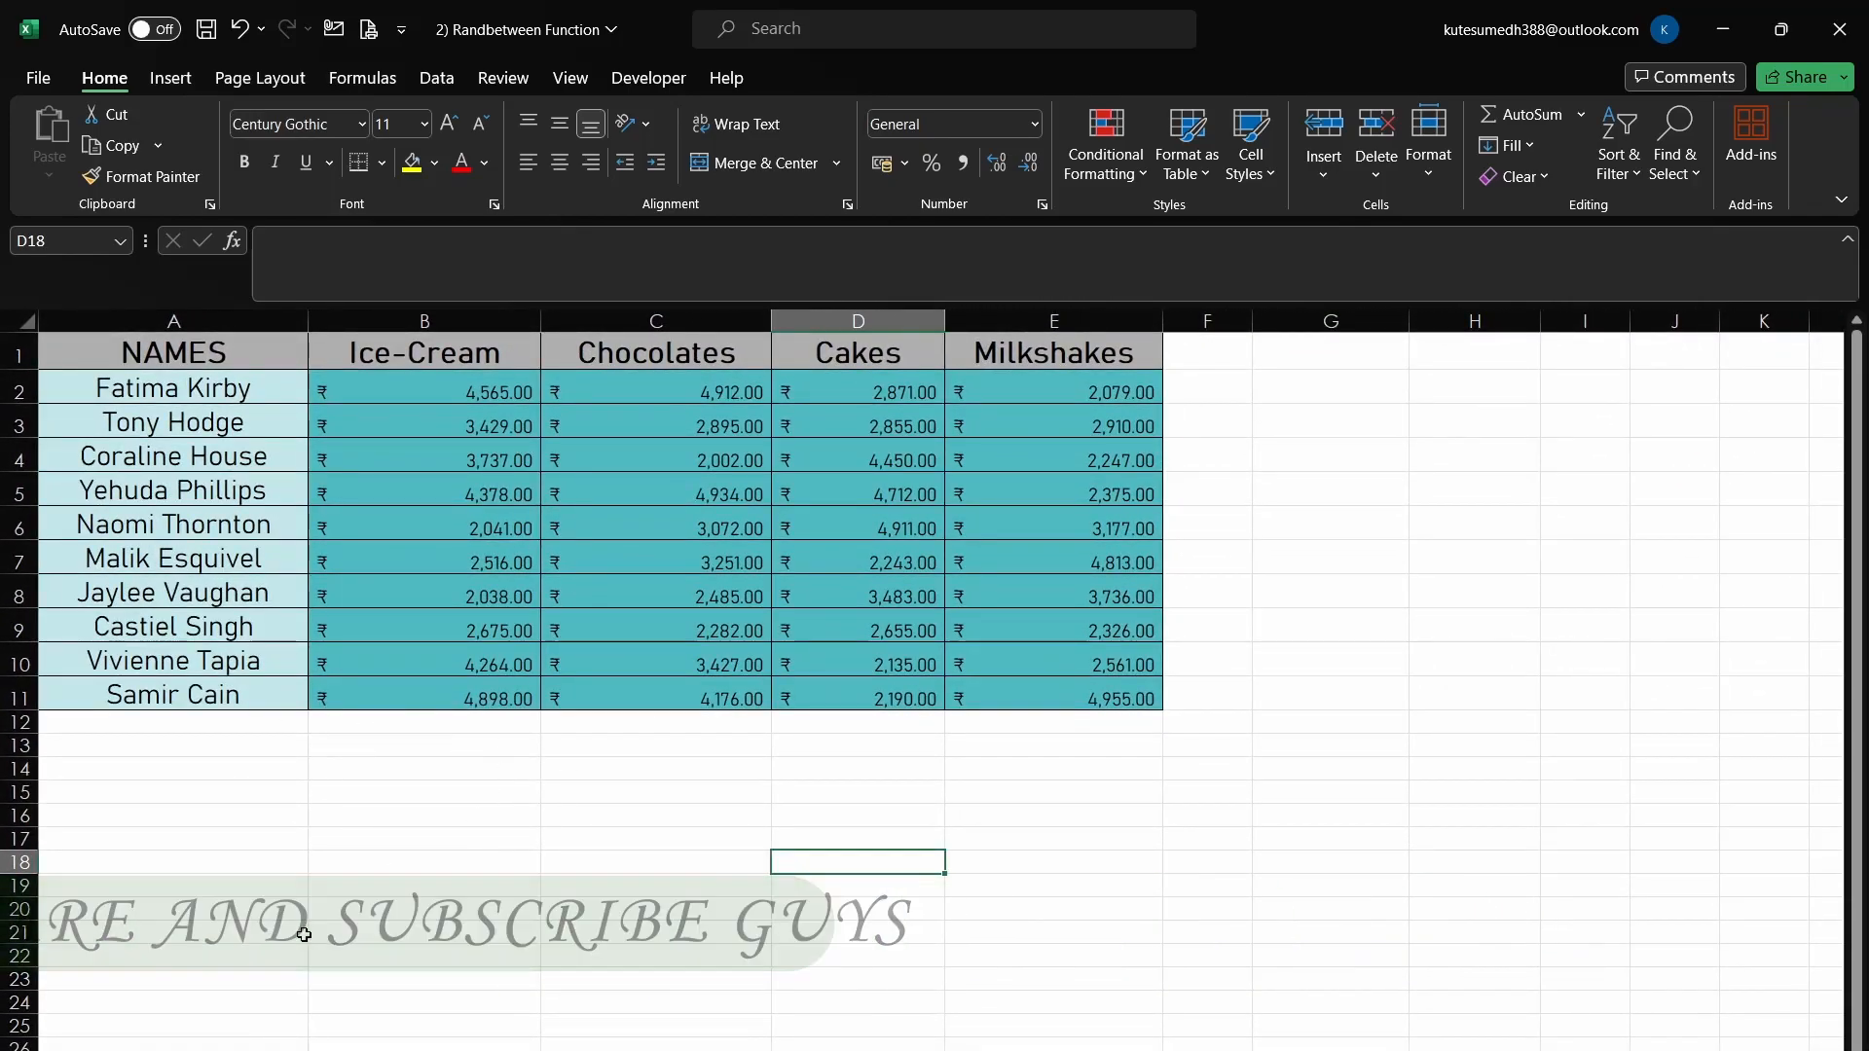
click(234, 1050)
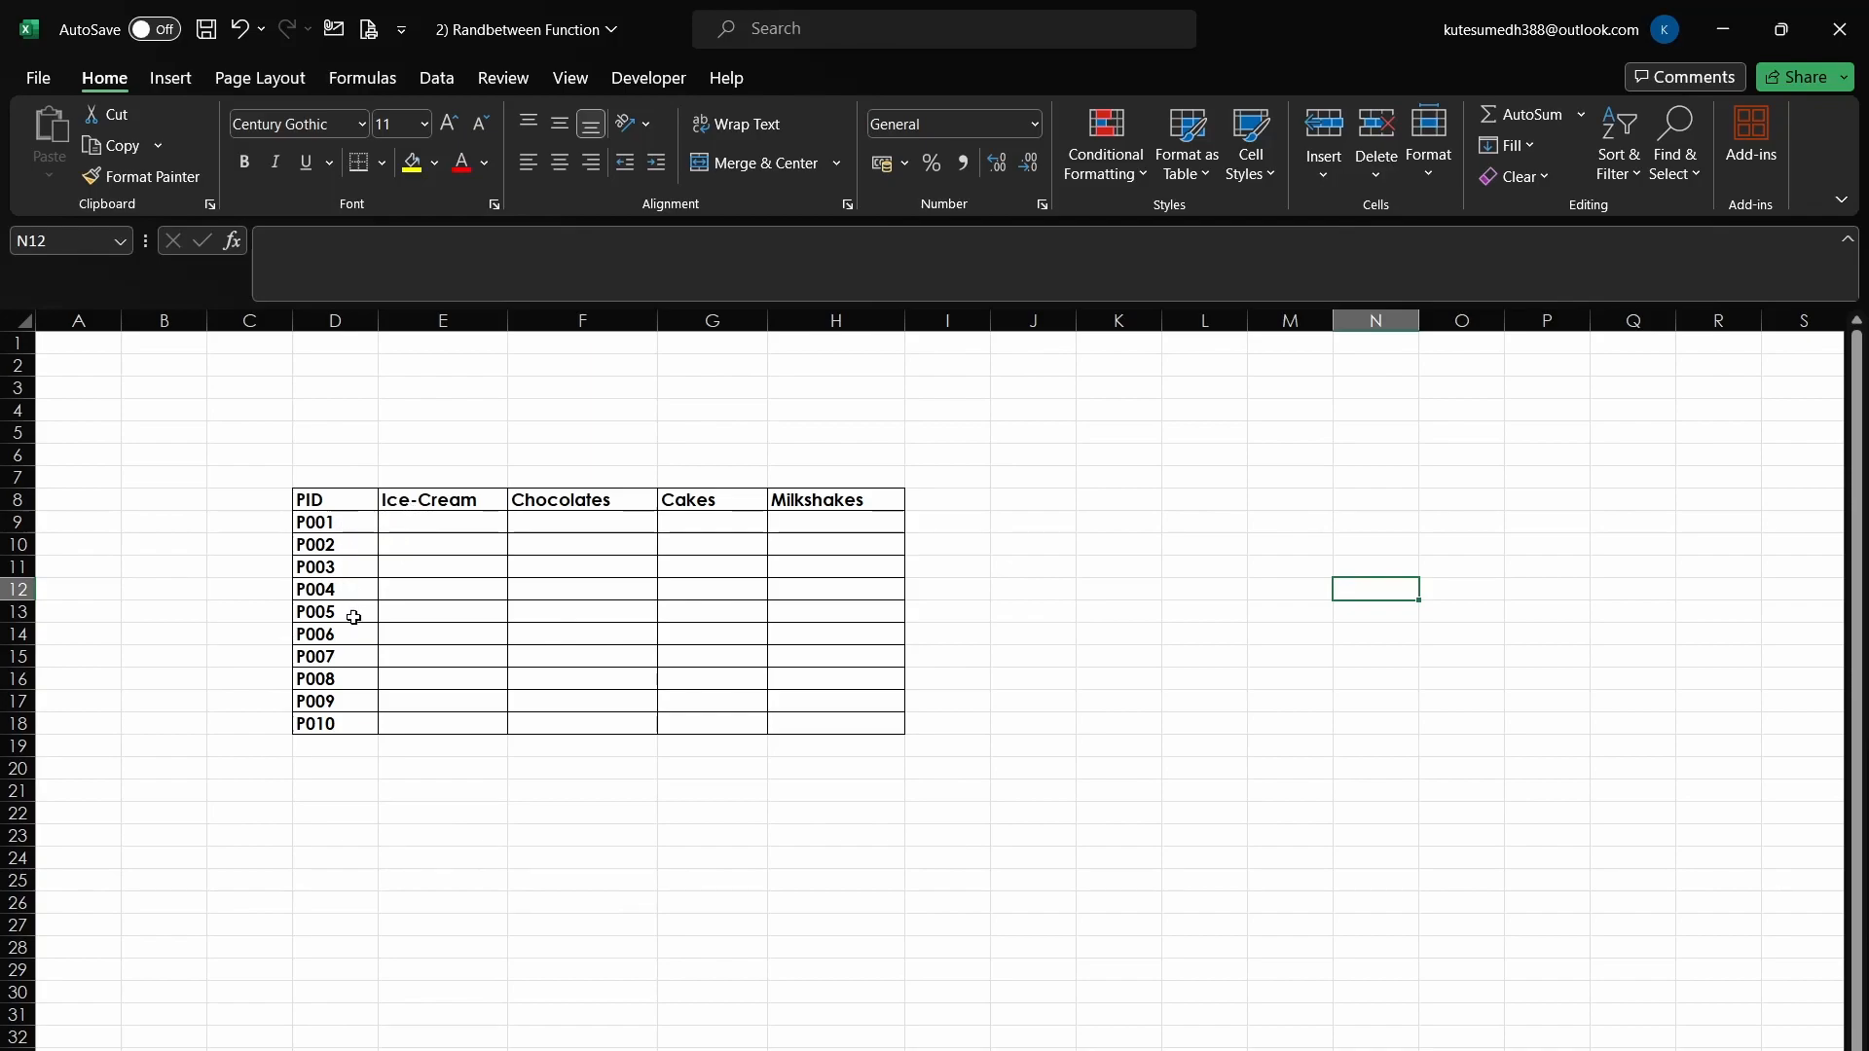
mouse_move(351, 523)
mouse_down()
mouse_move(347, 715)
mouse_move(361, 518)
mouse_up()
click(462, 520)
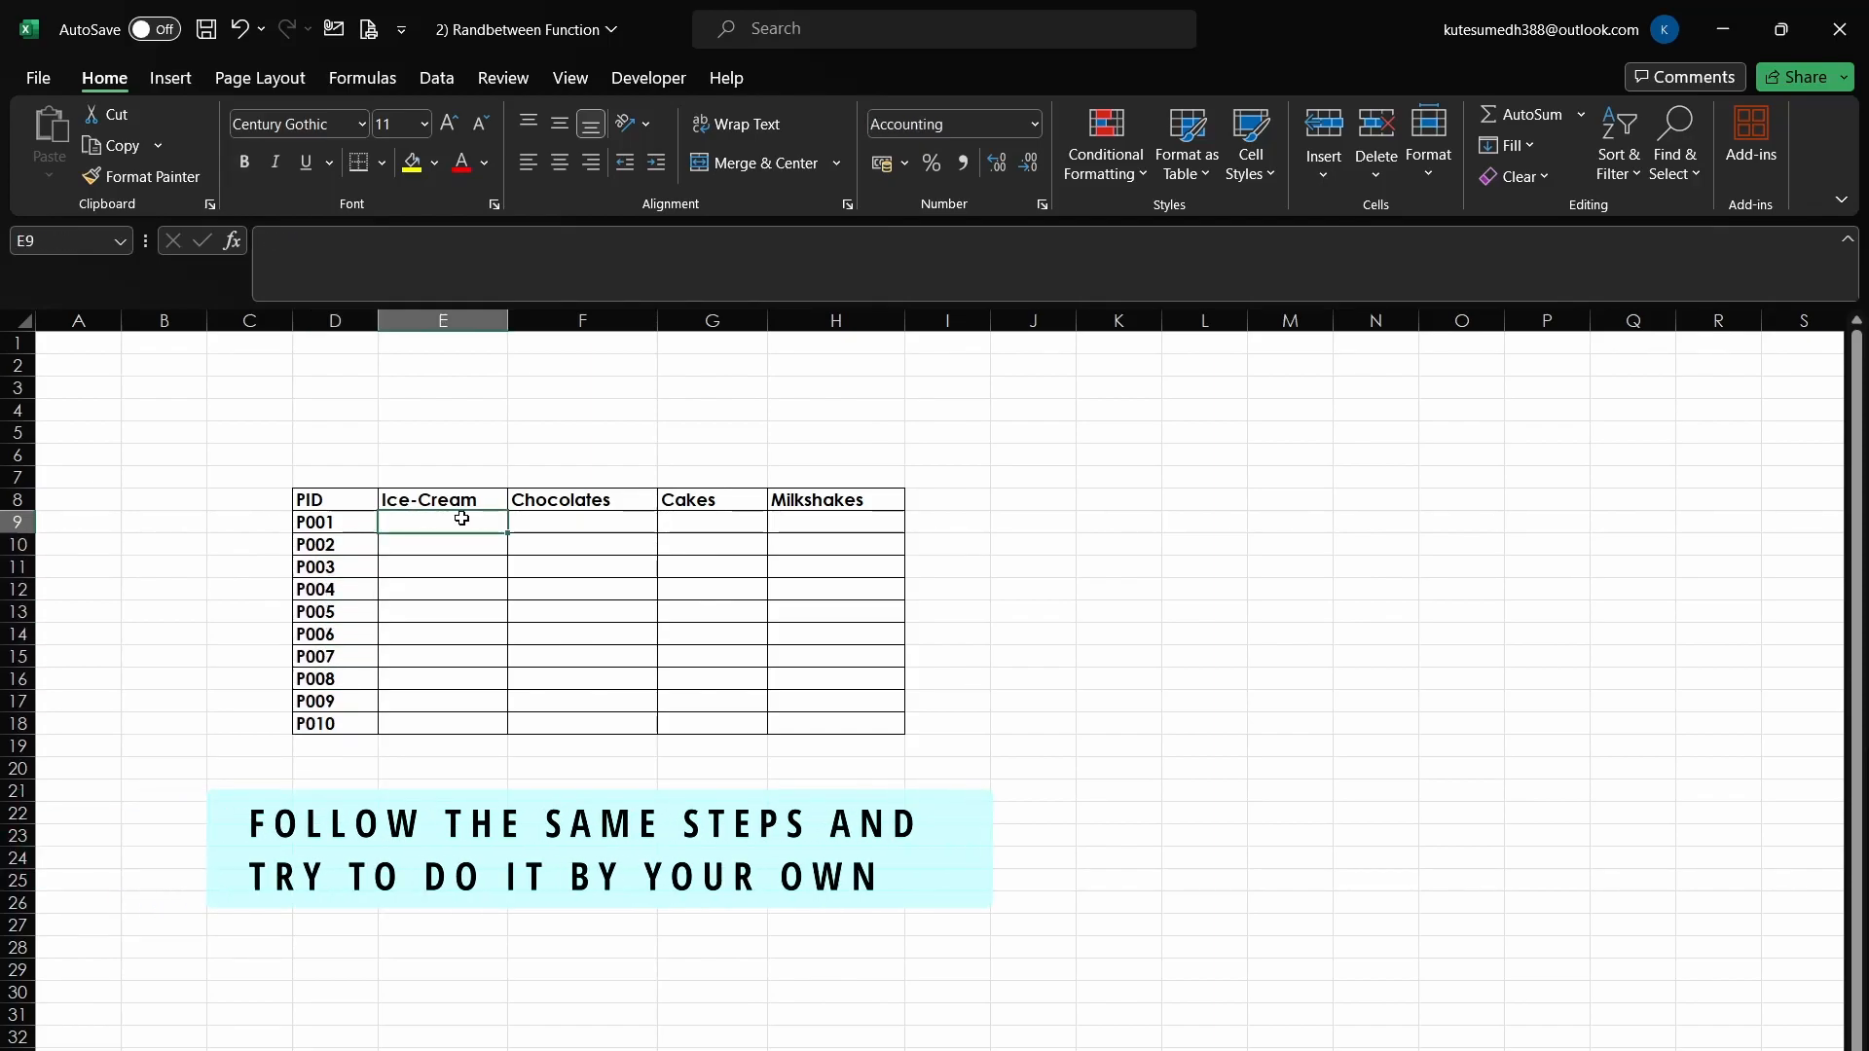
Fill the whole range E9:H18 of the PID table at once with the formula =RANDBETWEEN(10000,15000).
drag(461, 519, 837, 722)
click(458, 521)
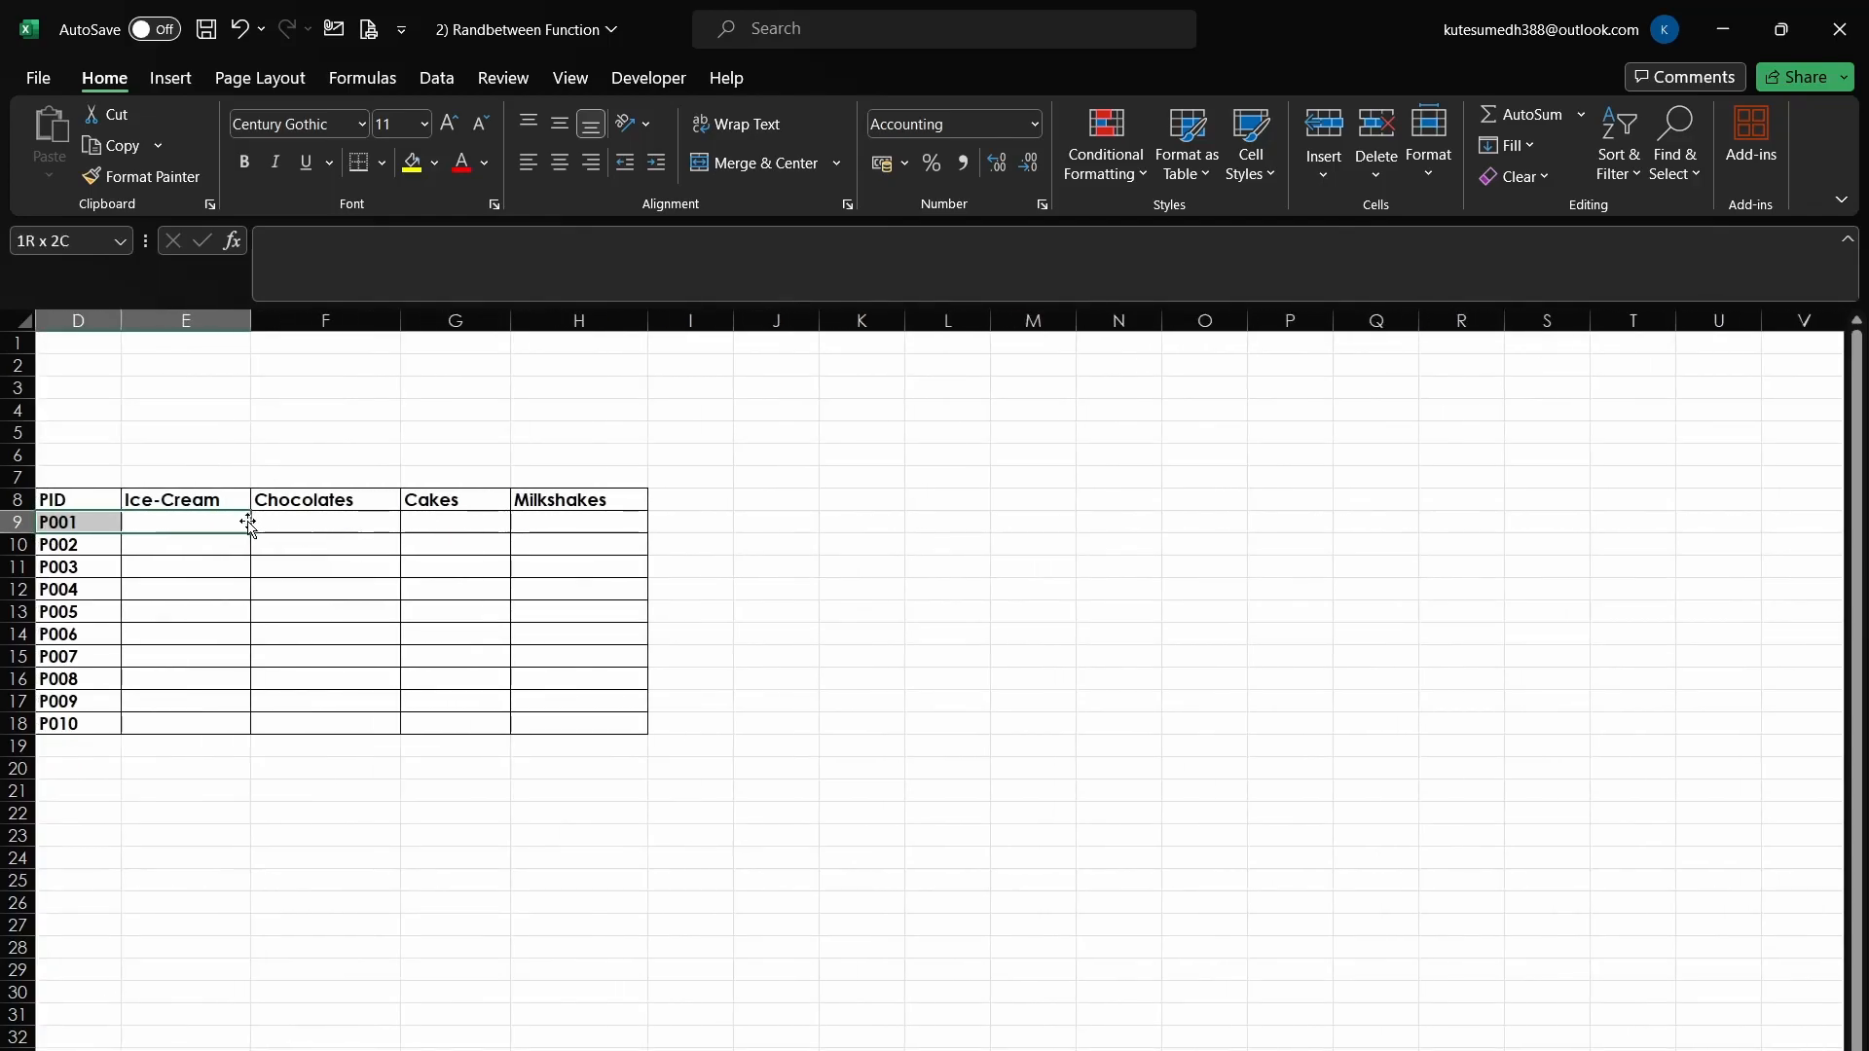
drag(248, 524, 542, 720)
scroll(542, 720, left, 3)
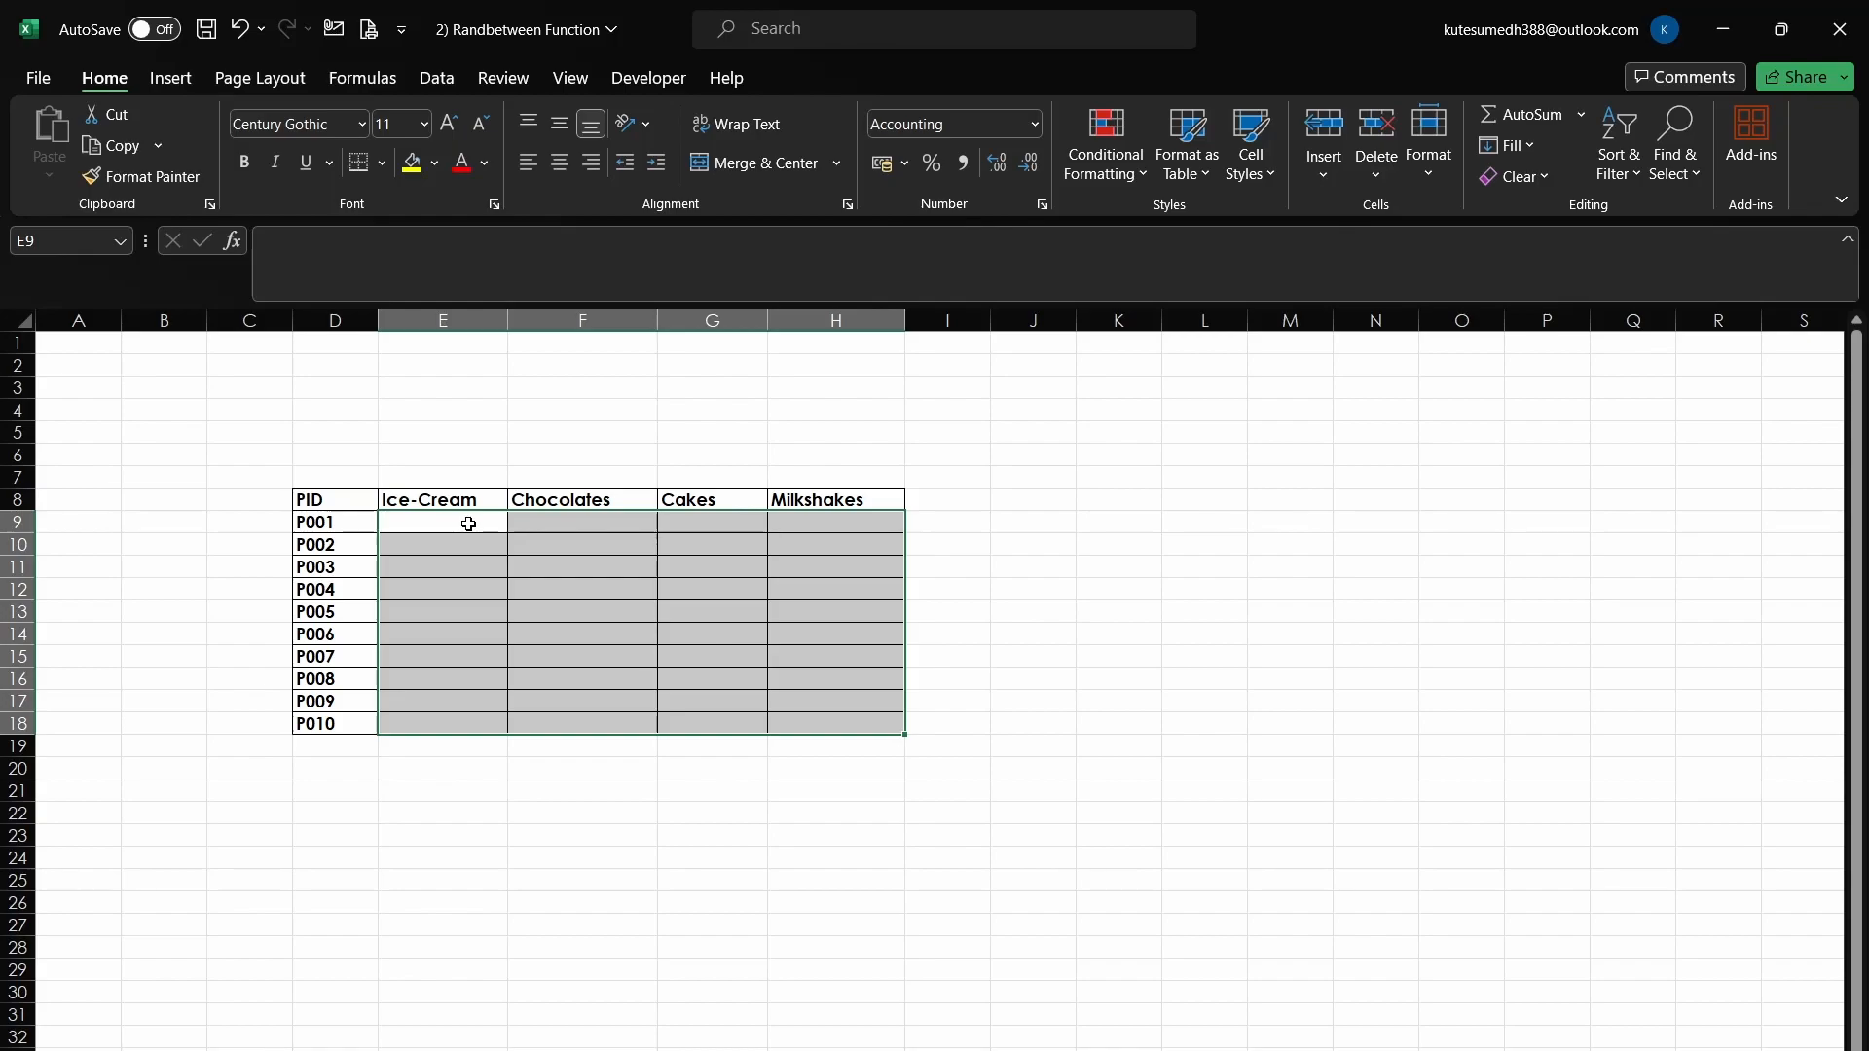
text(=)
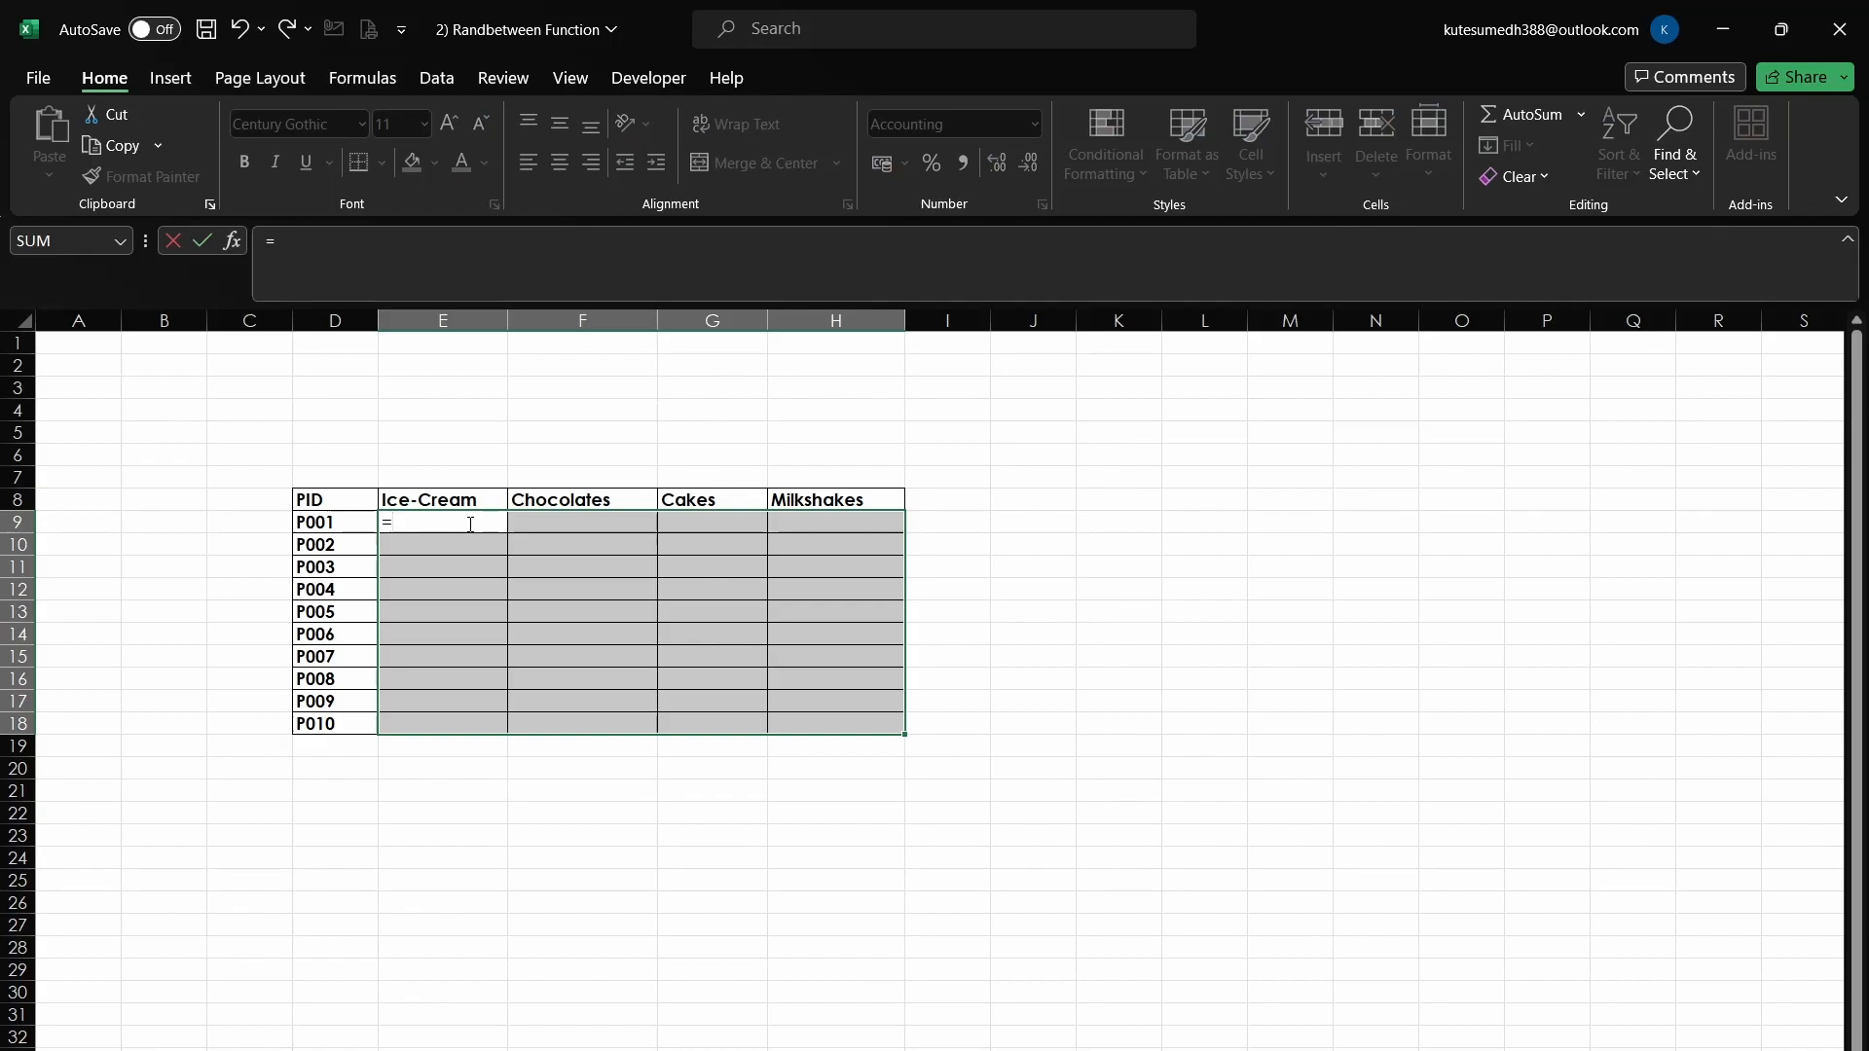
text(randbetween)
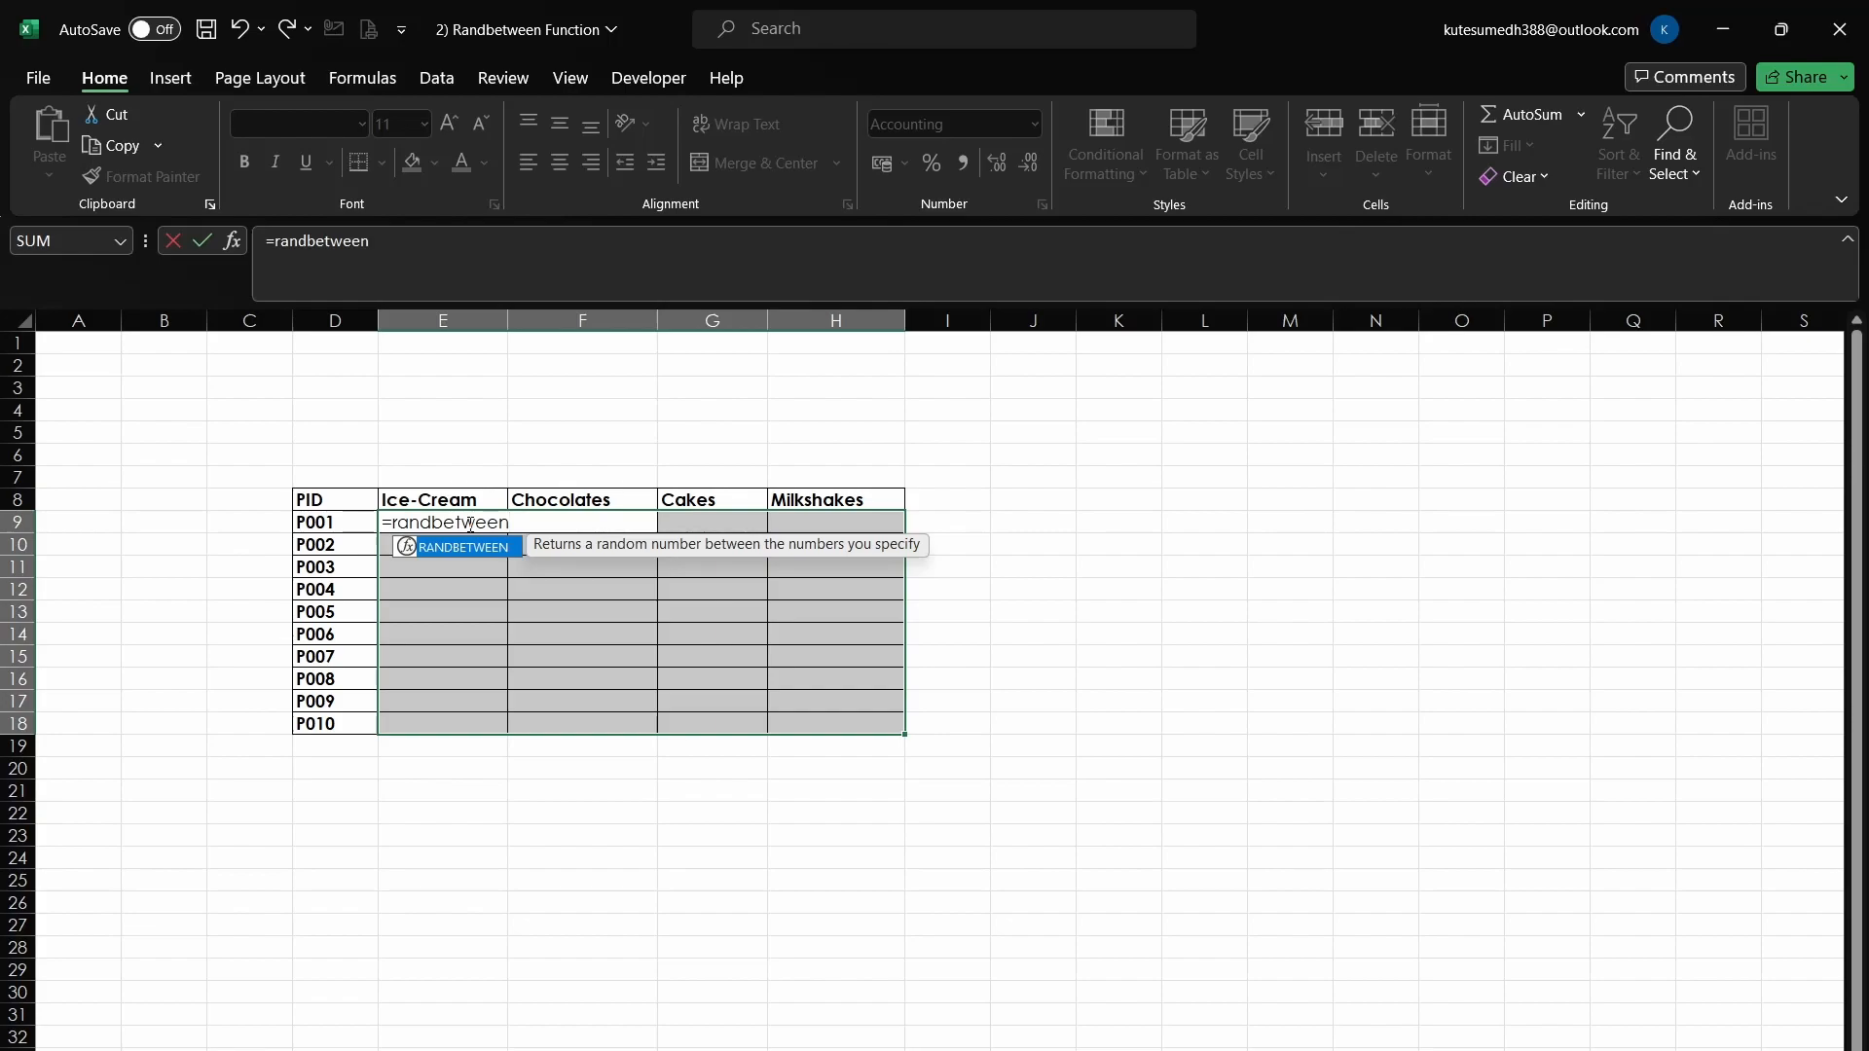
key(Tab)
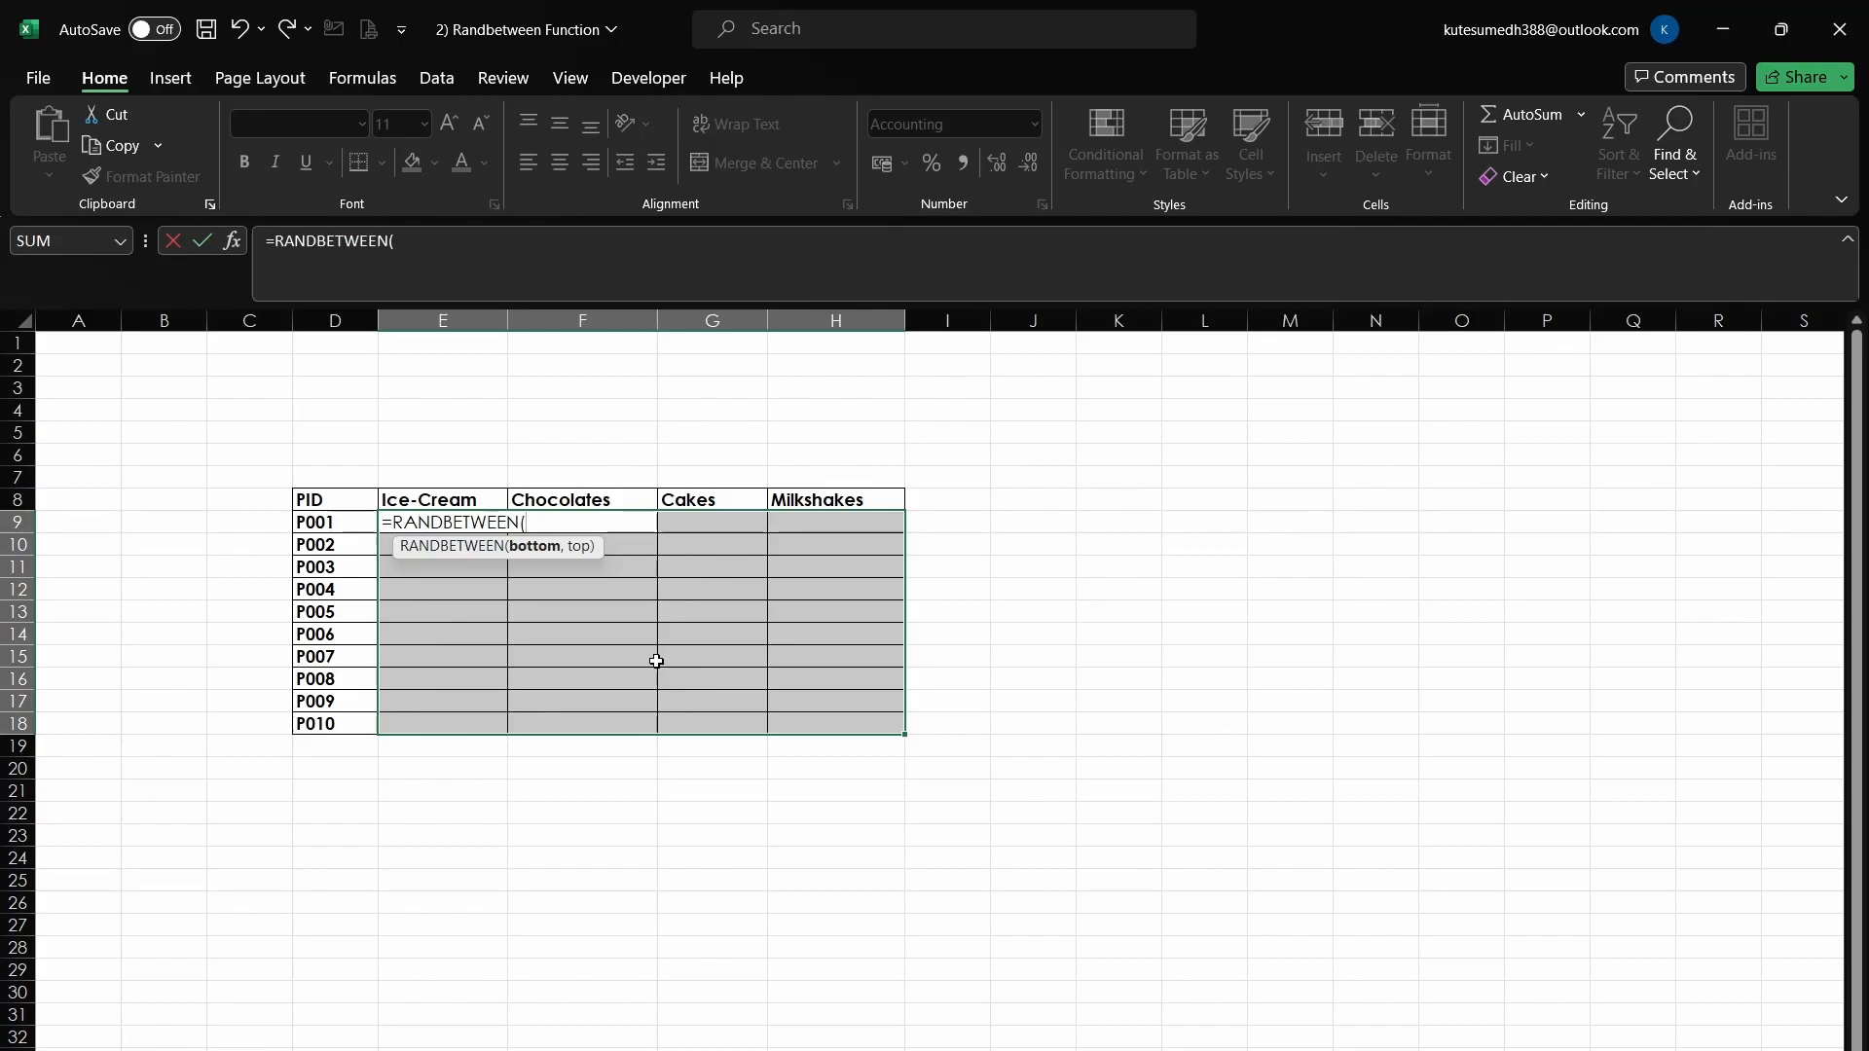
text(10000,)
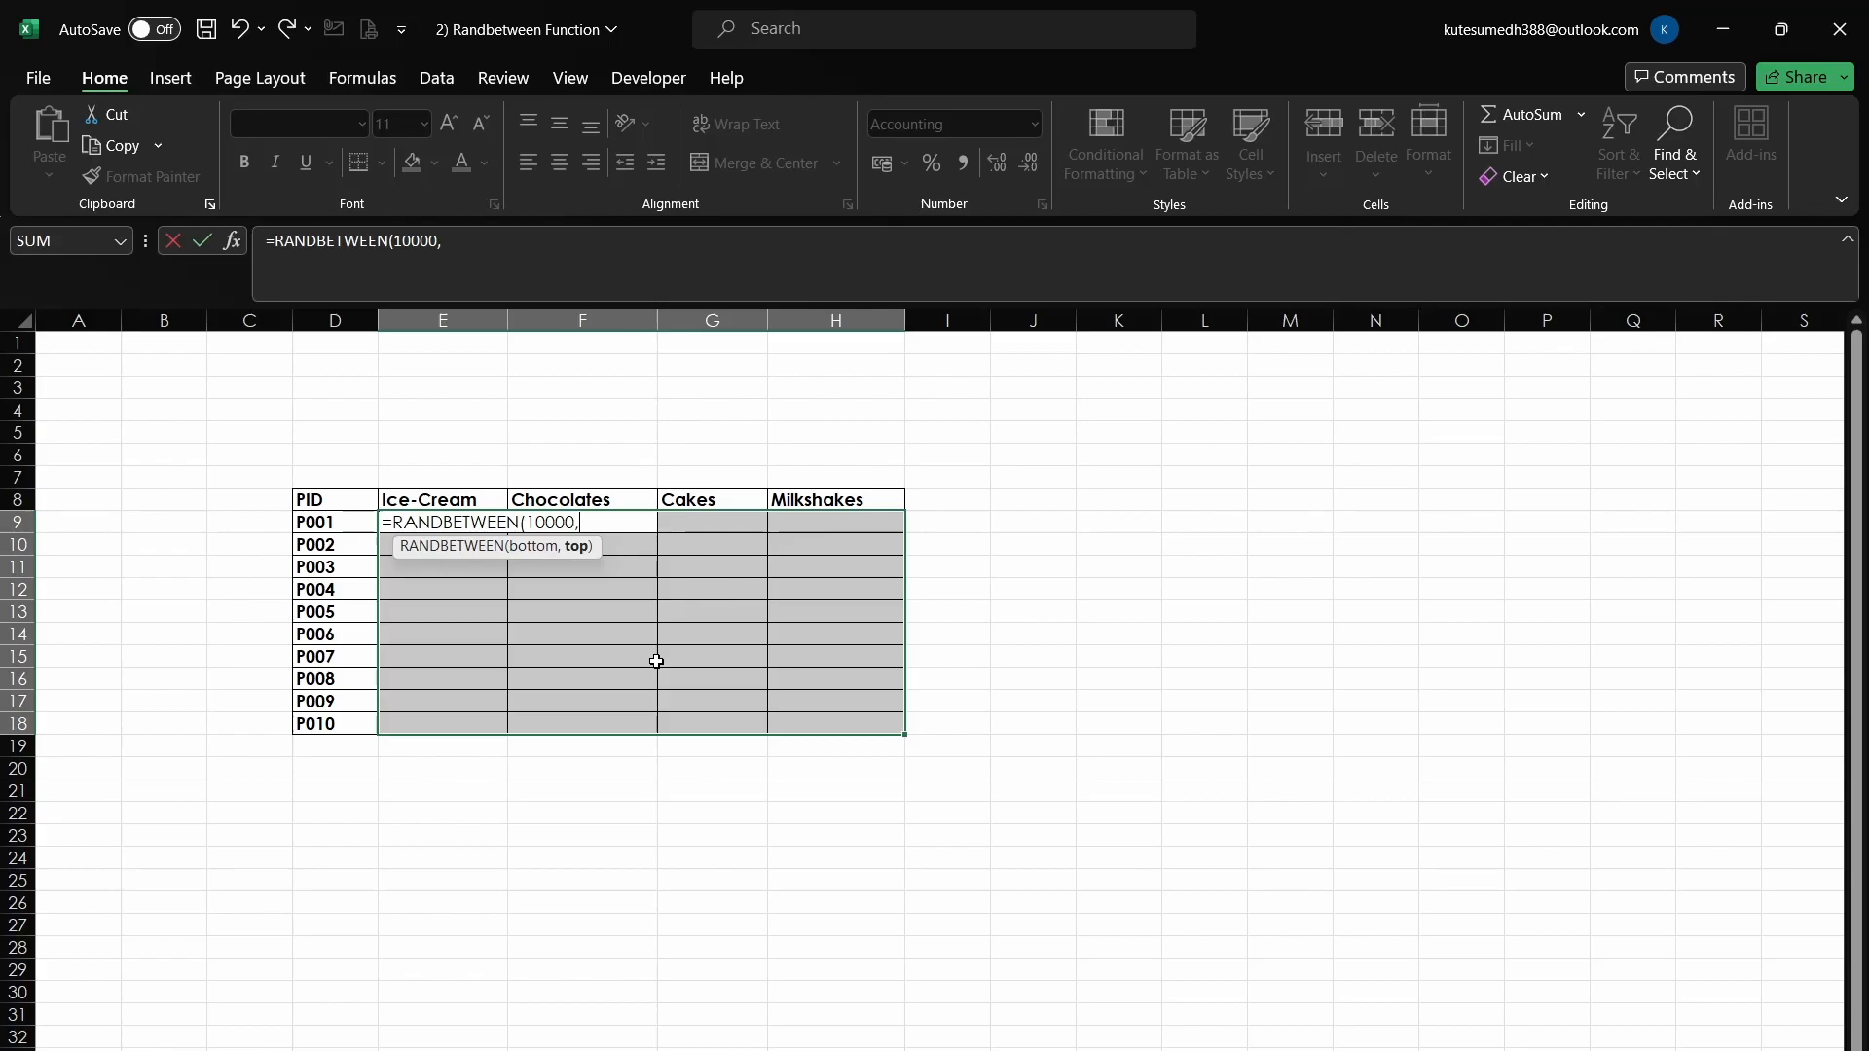
text(15000))
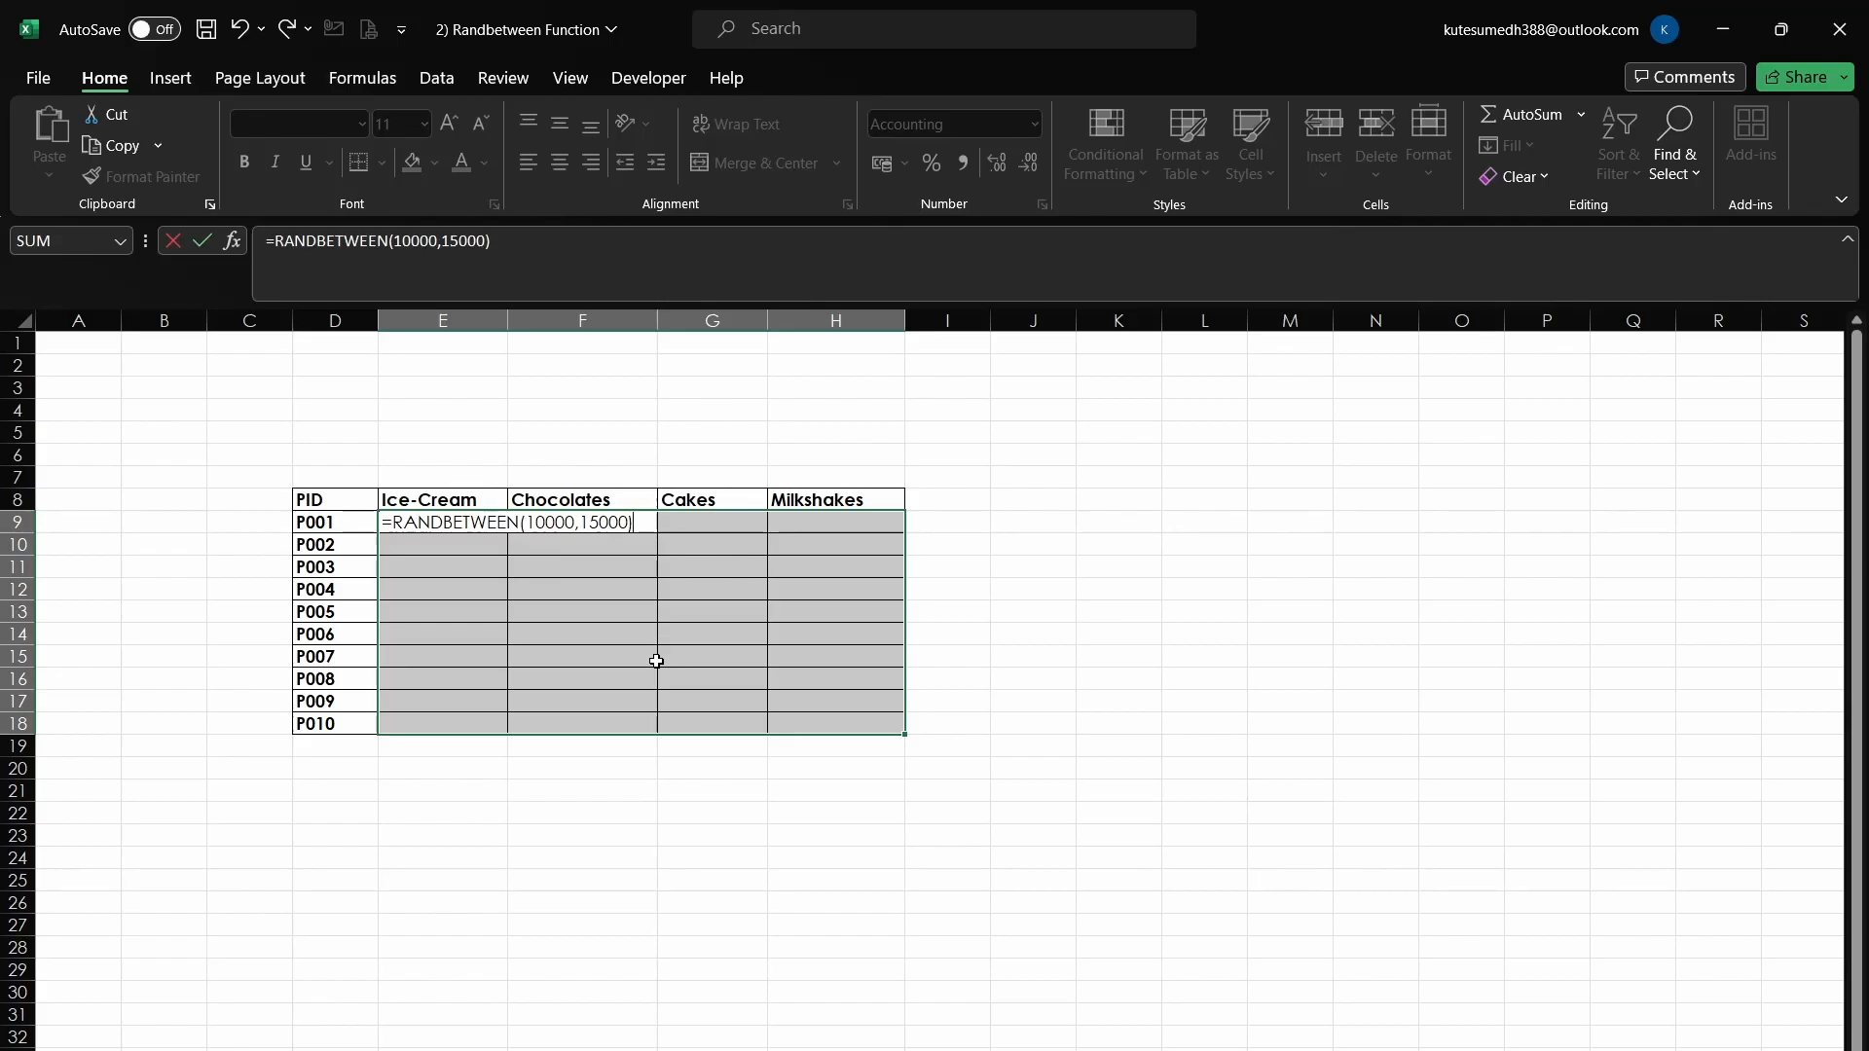
key(ctrl+Return)
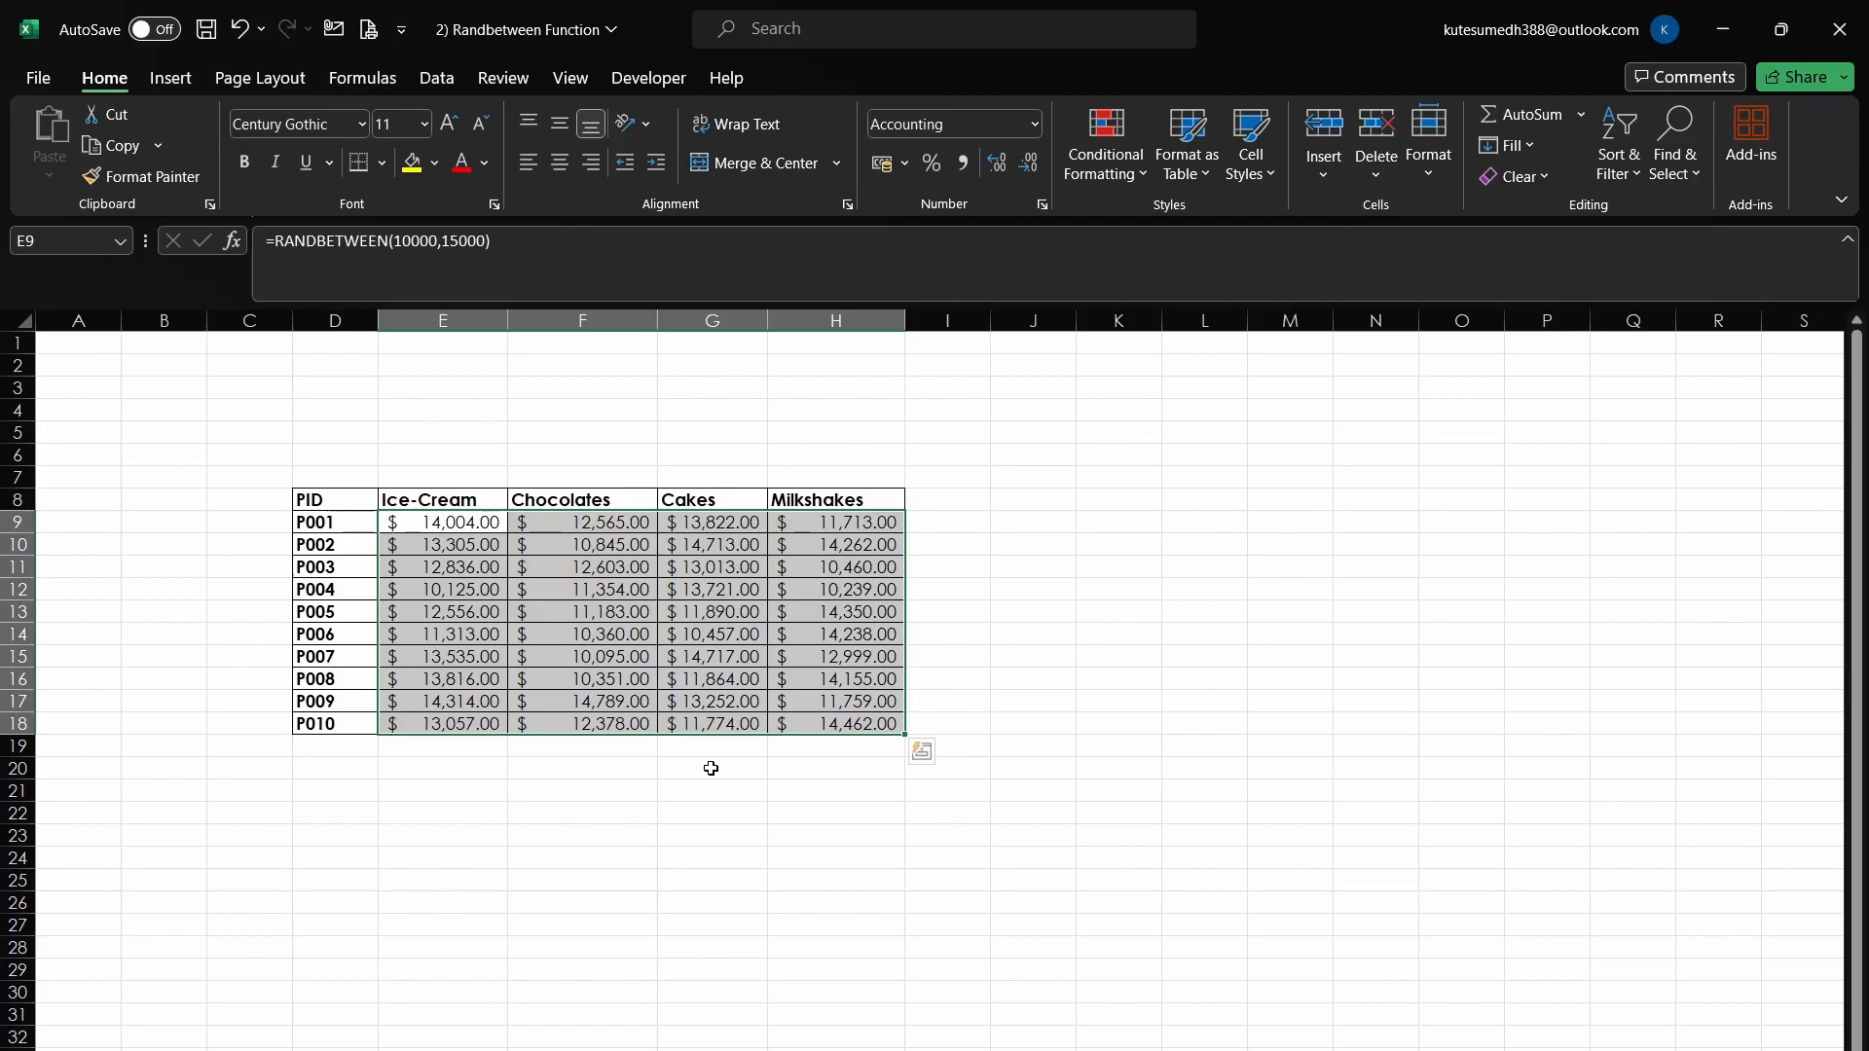
Inspect the formulas in cells F10 and G13 of the filled table, leaving them unchanged.
click(786, 781)
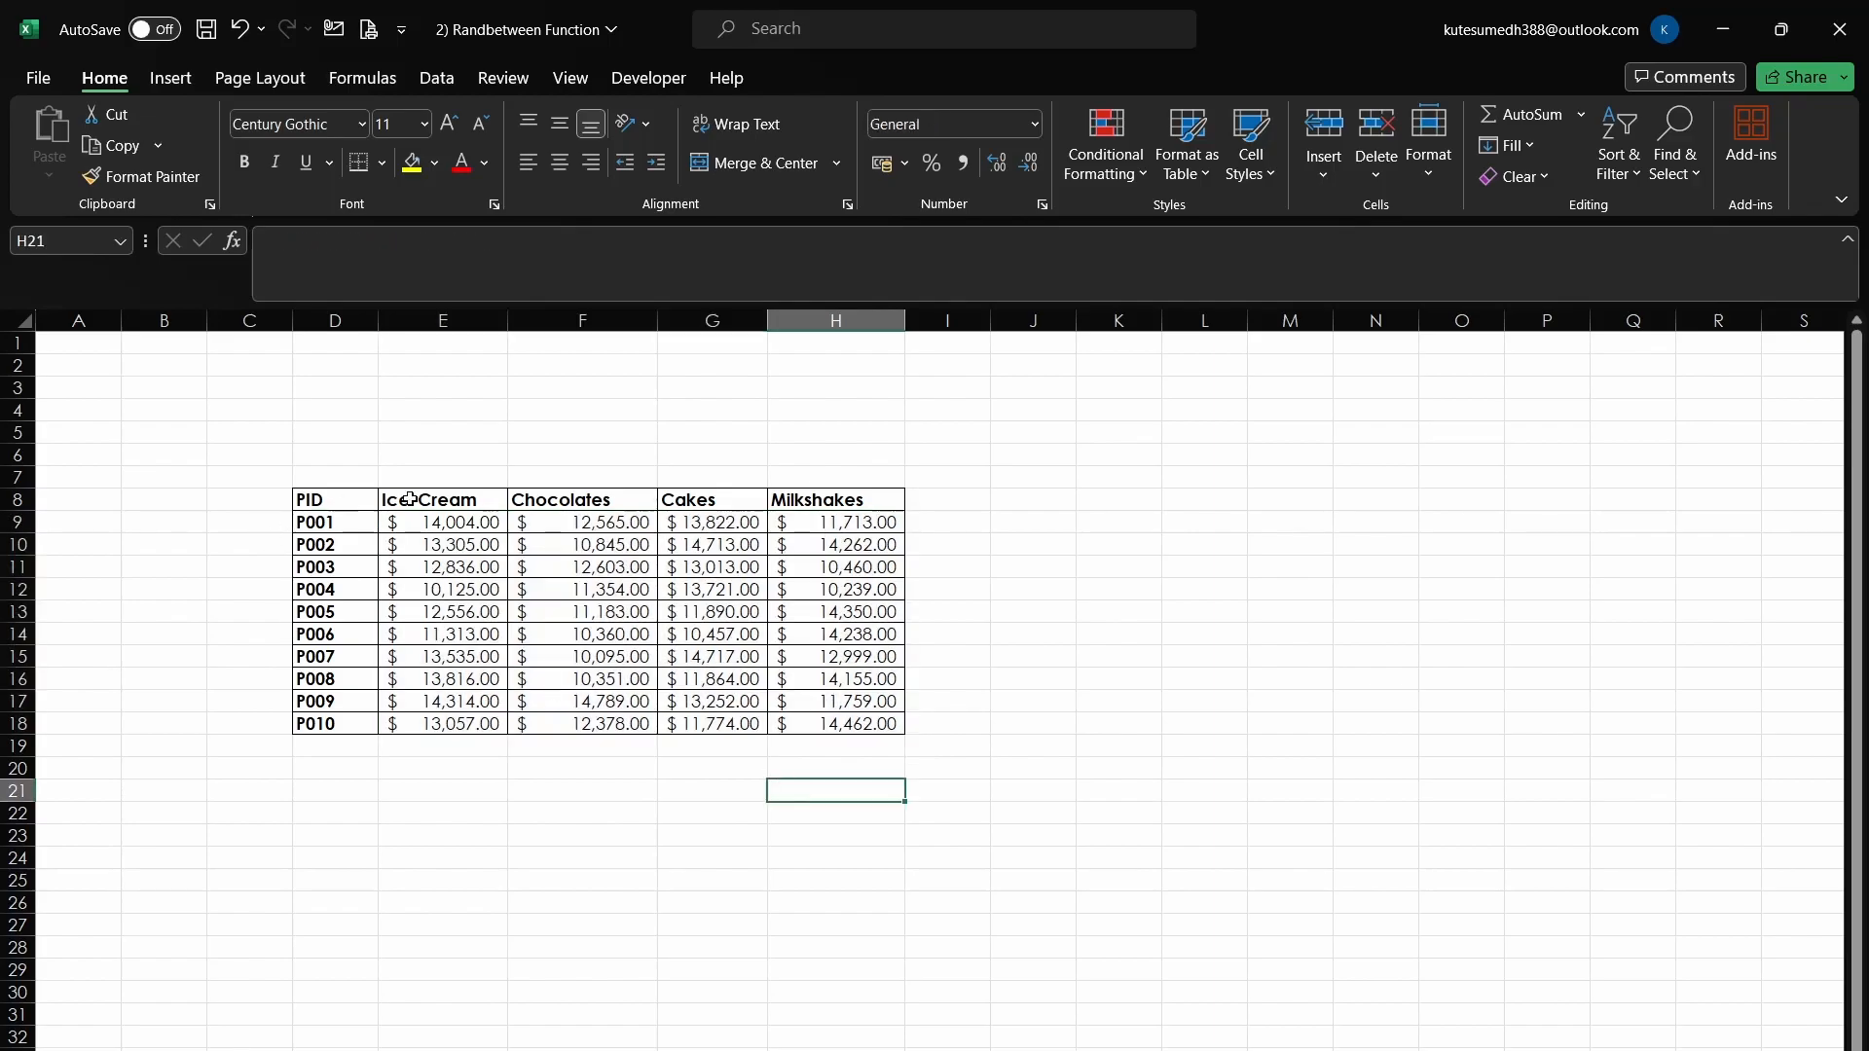
click(526, 543)
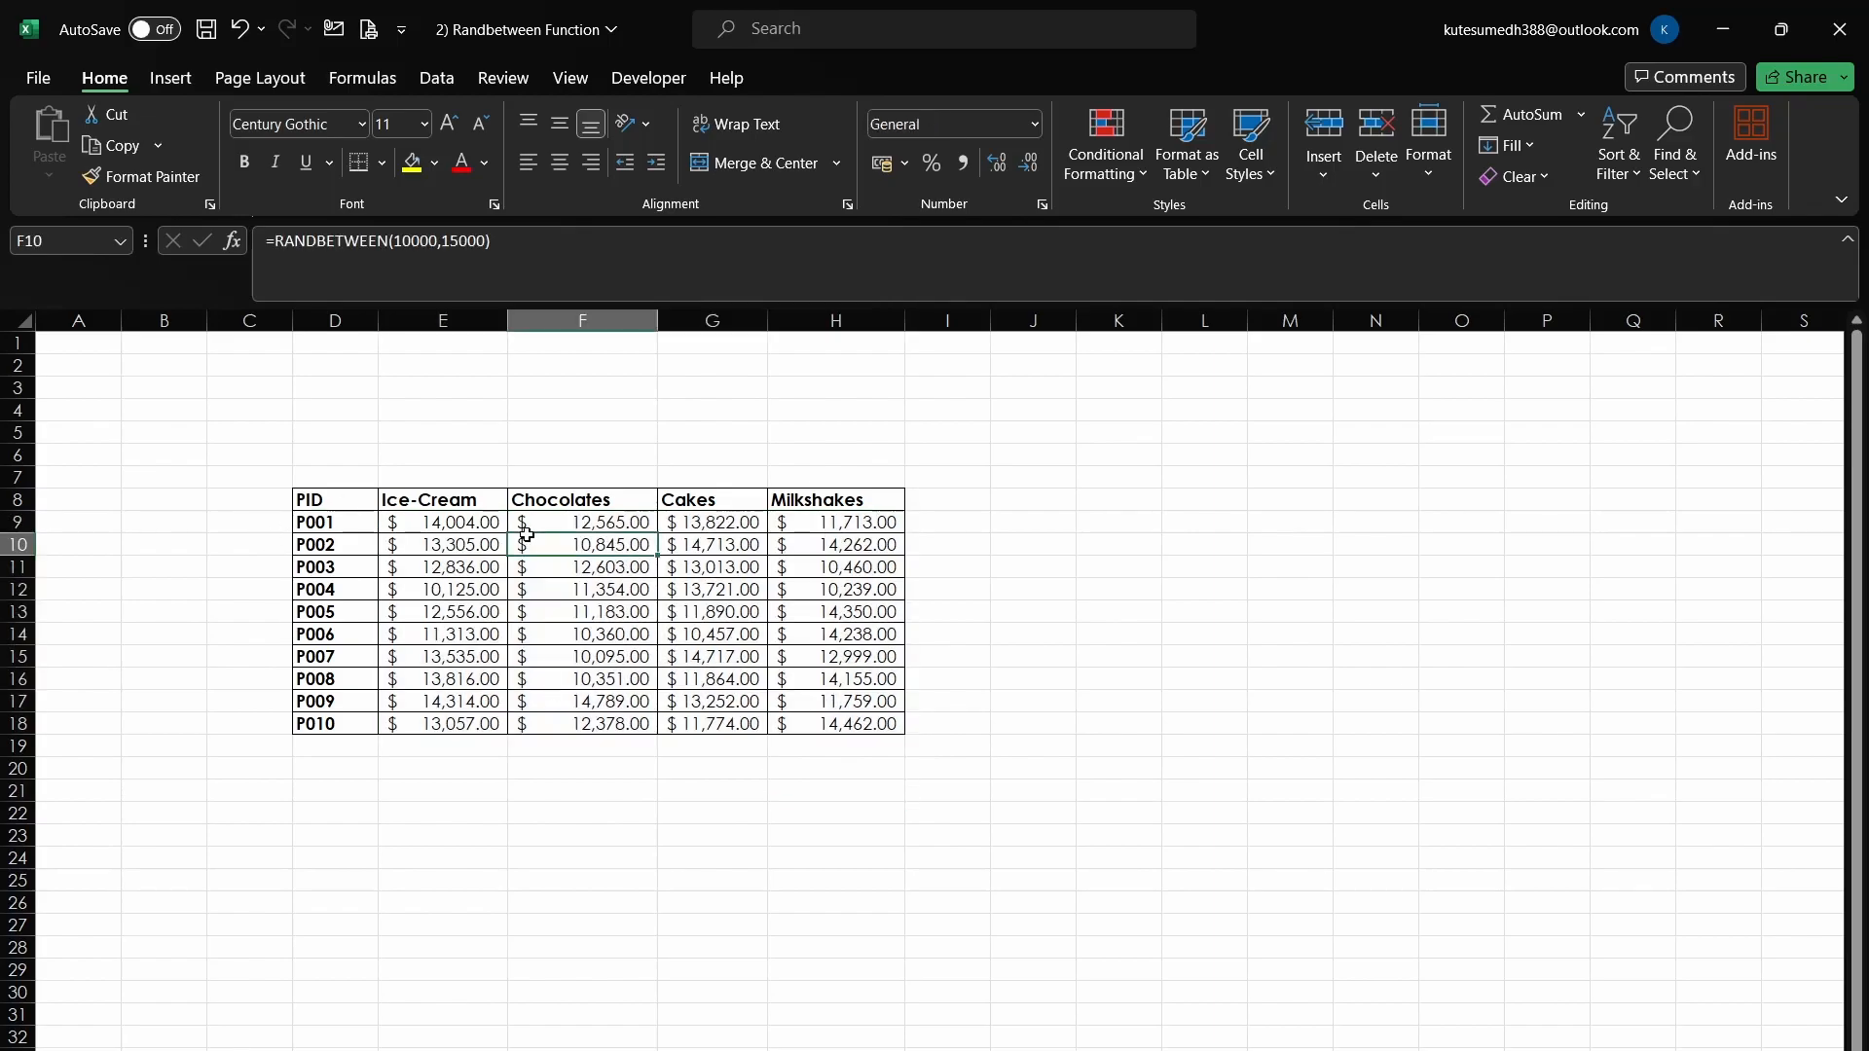
click(721, 610)
drag(502, 250, 255, 242)
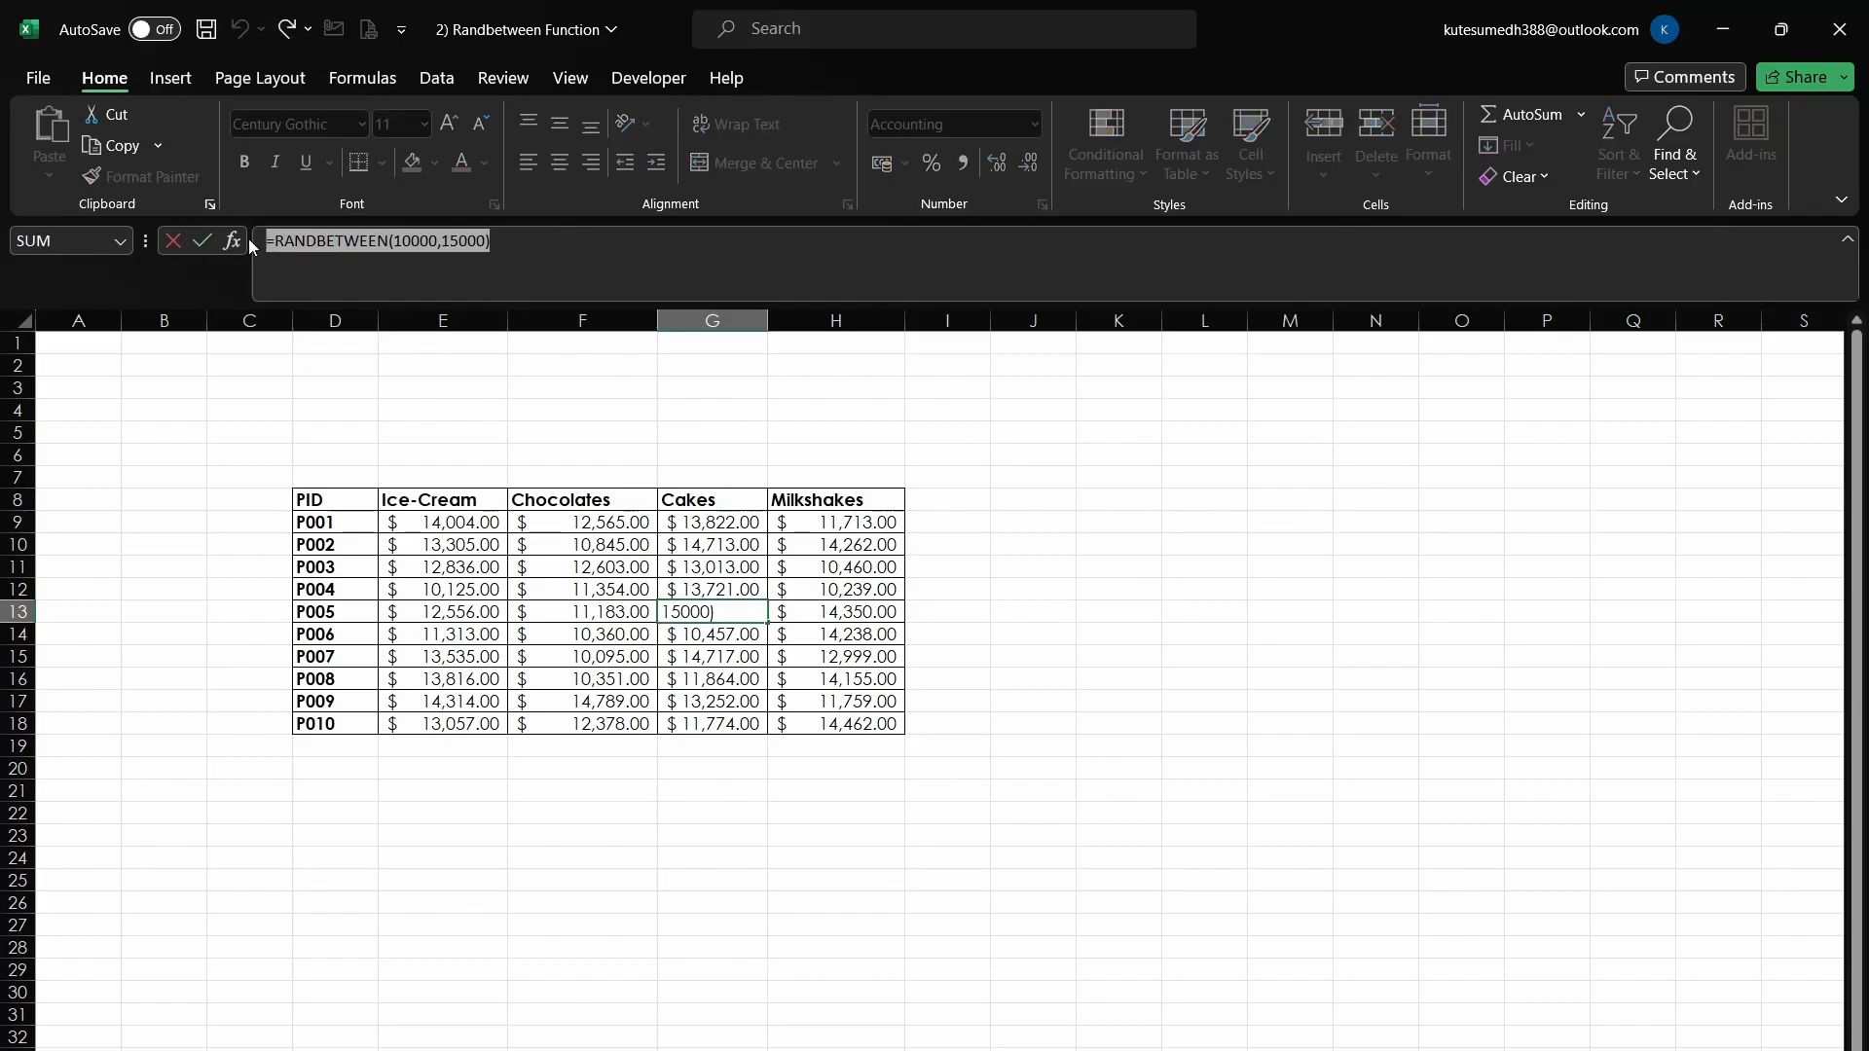
click(947, 579)
key(Escape)
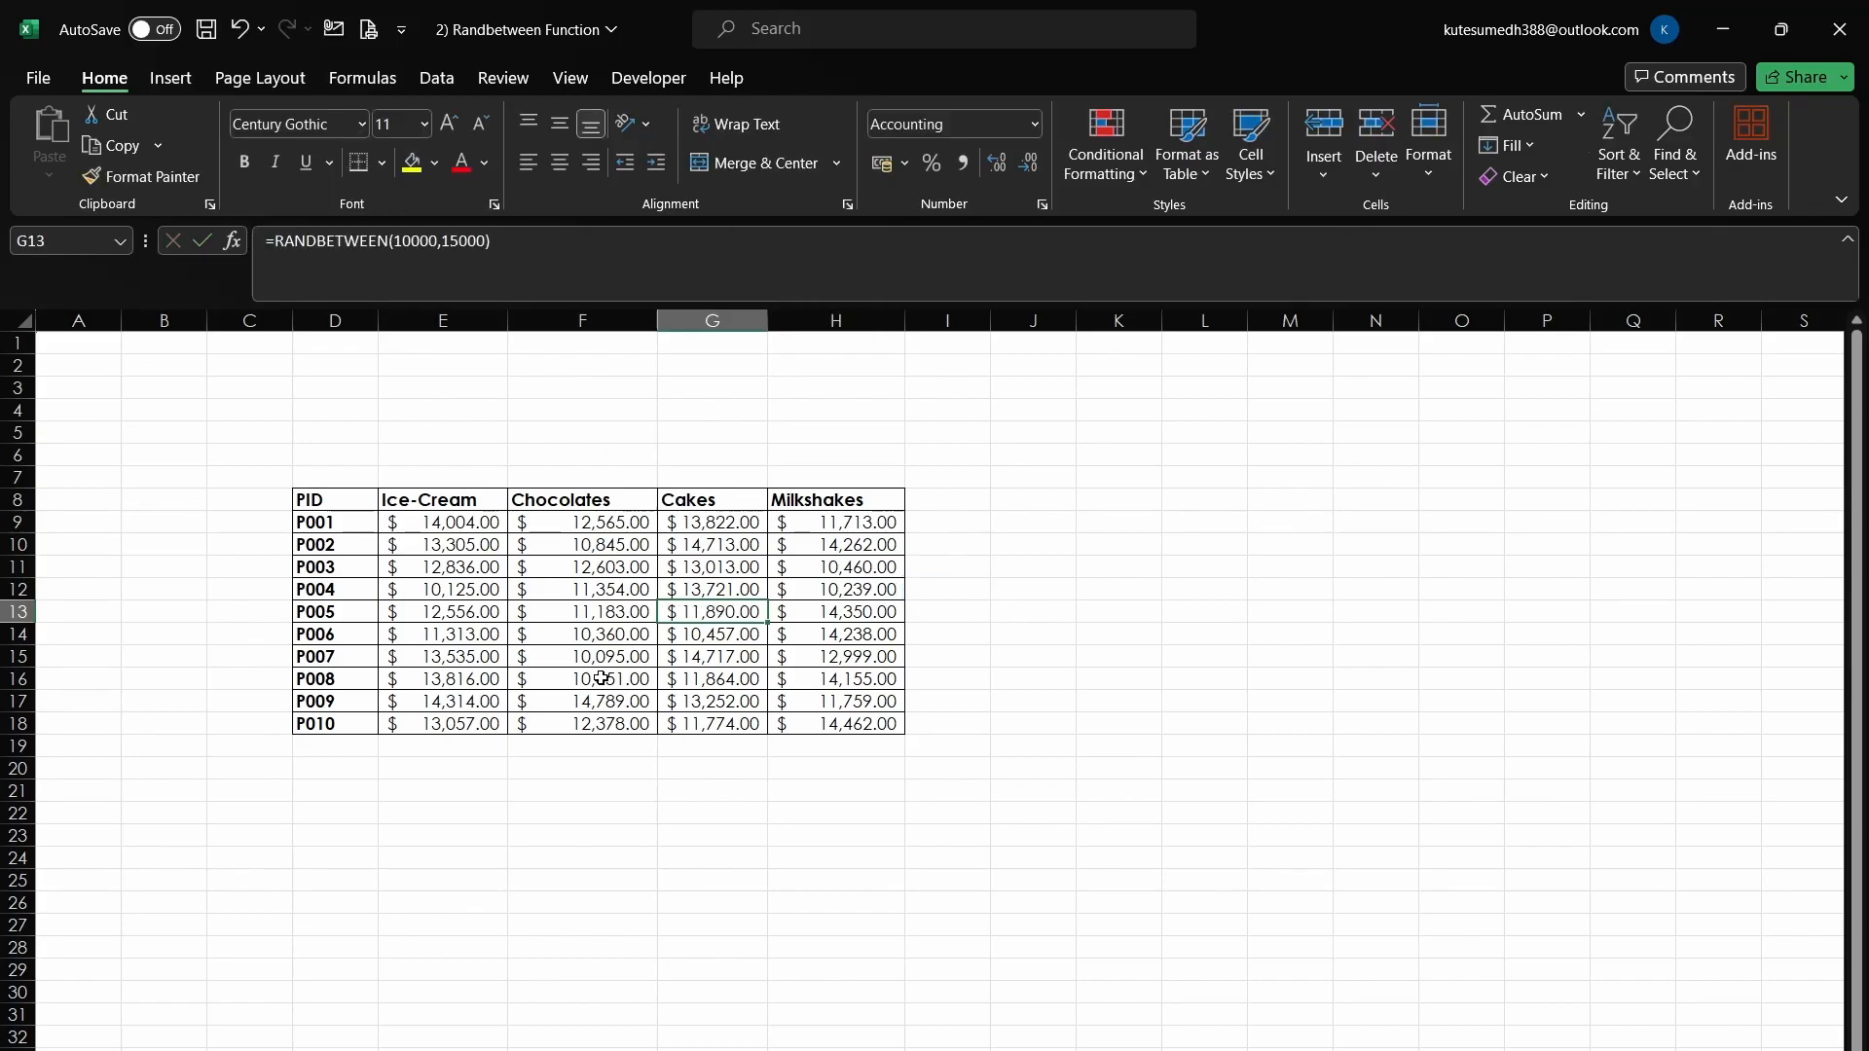
Copy E9:H18 and paste it over itself with Paste Special set to Values, ending copy mode.
click(470, 518)
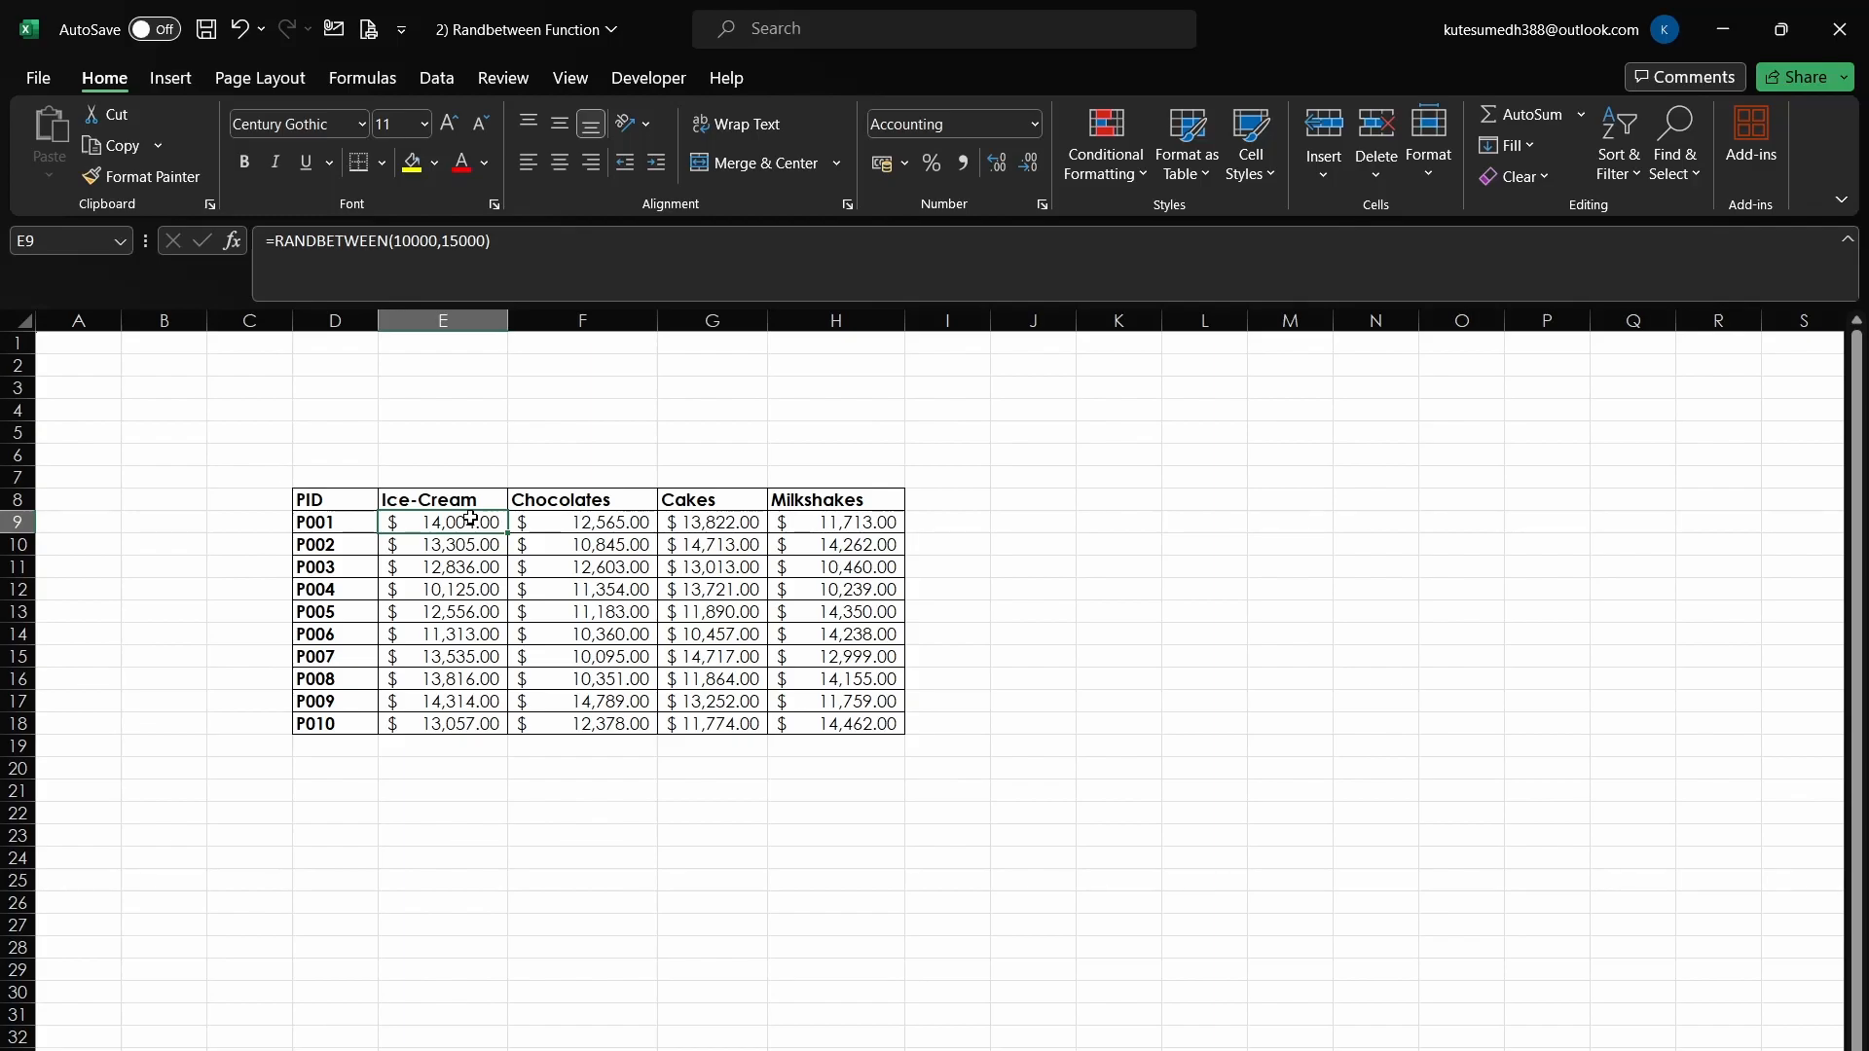
key(ctrl+shift+Right)
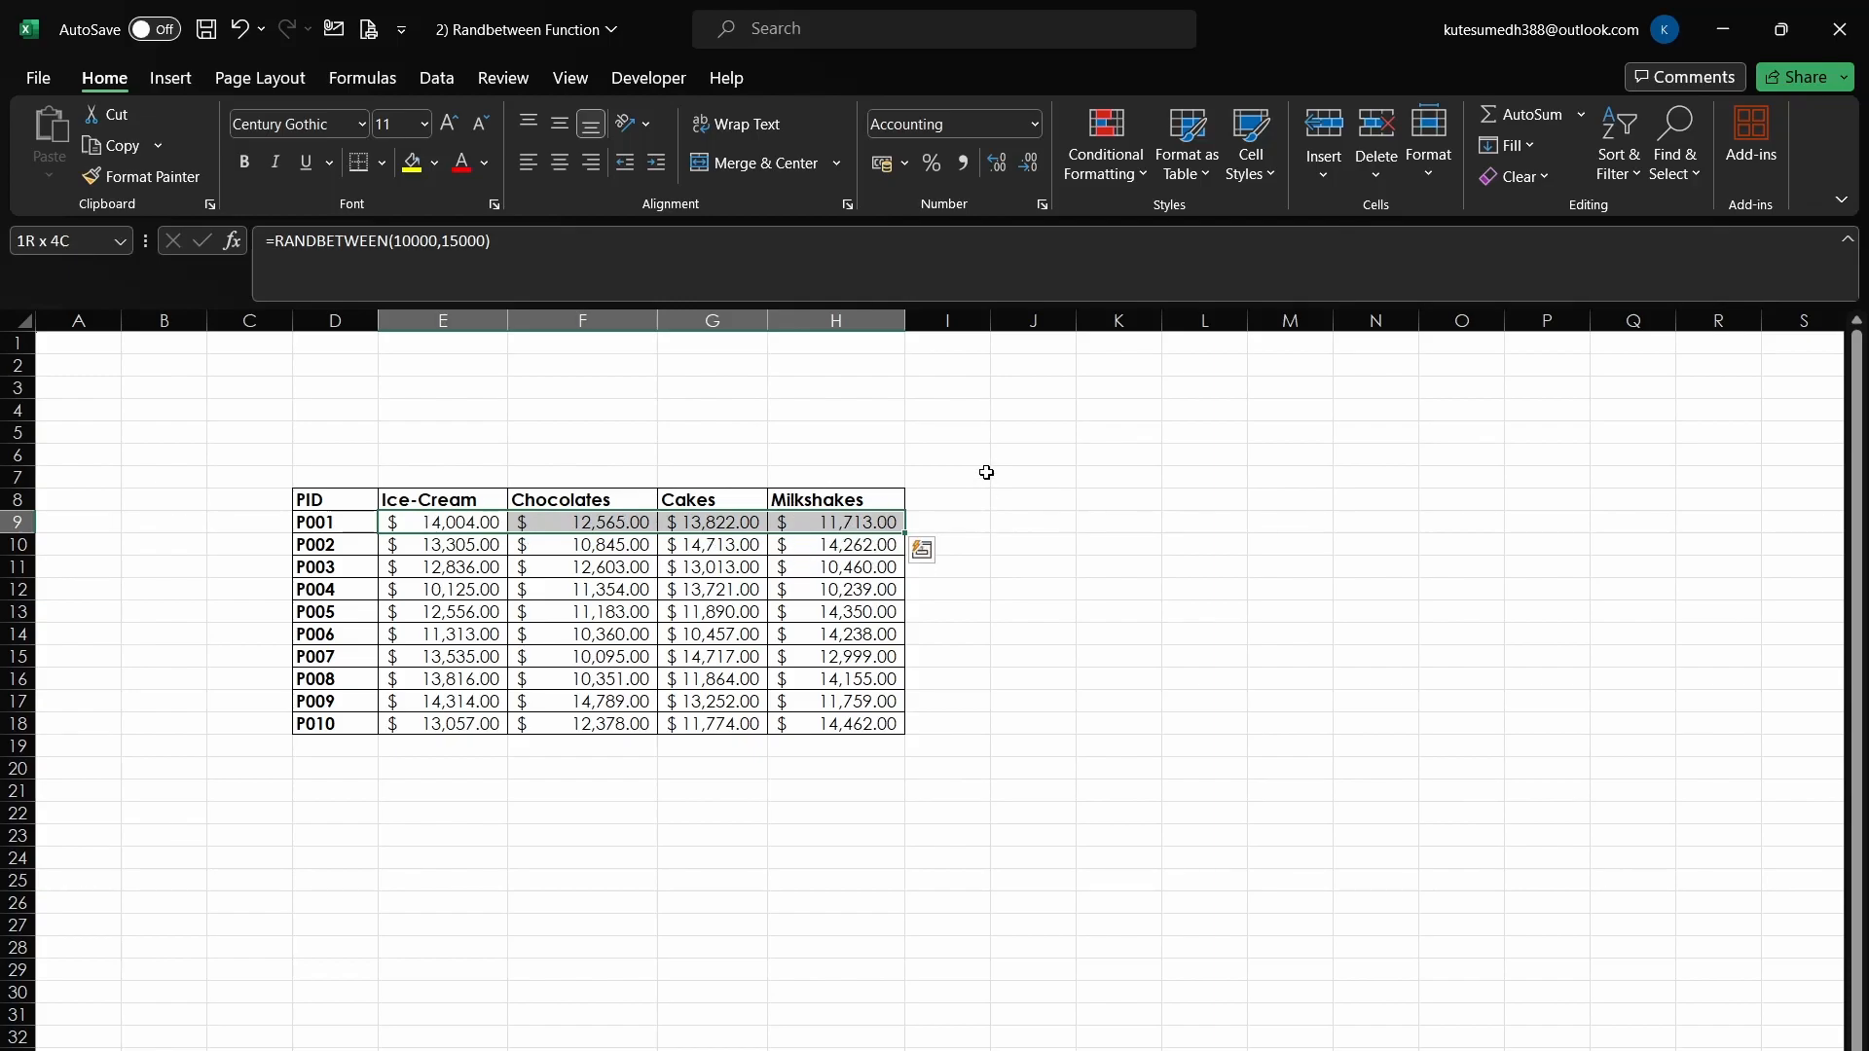
key(ctrl+shift+Down)
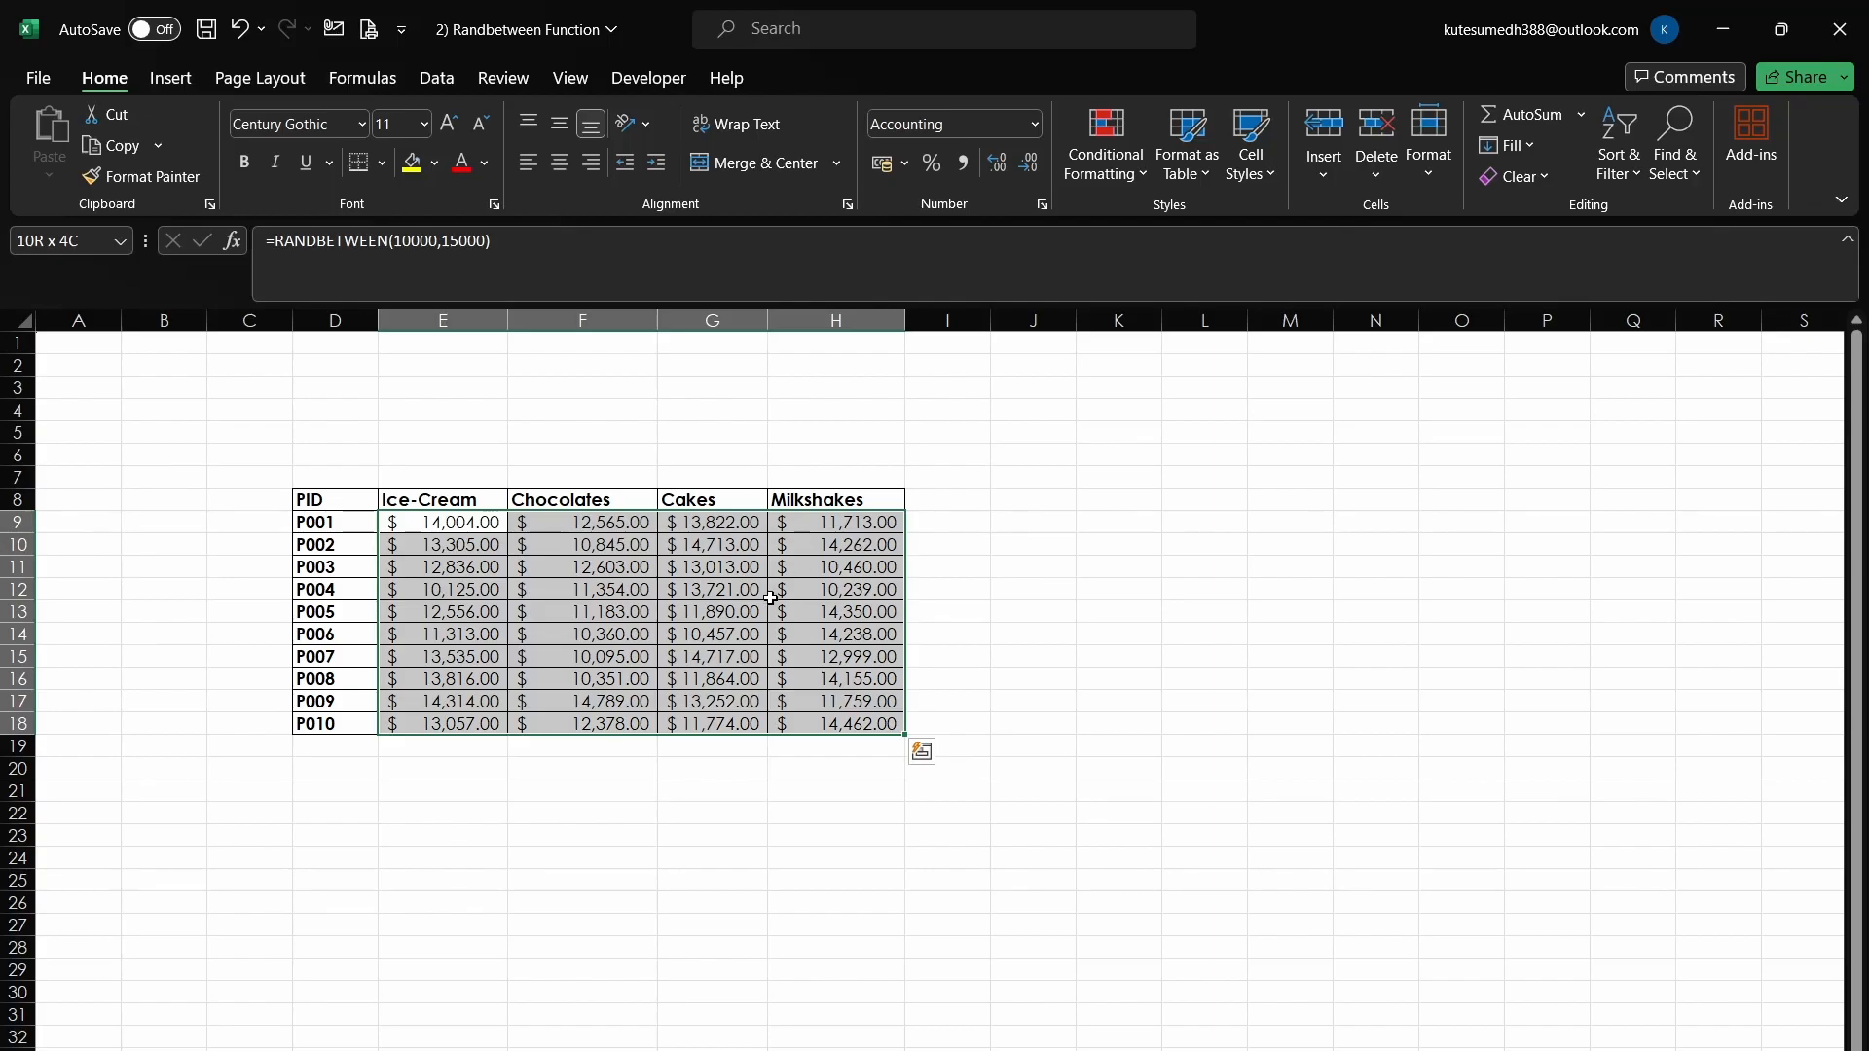
key(ctrl+c)
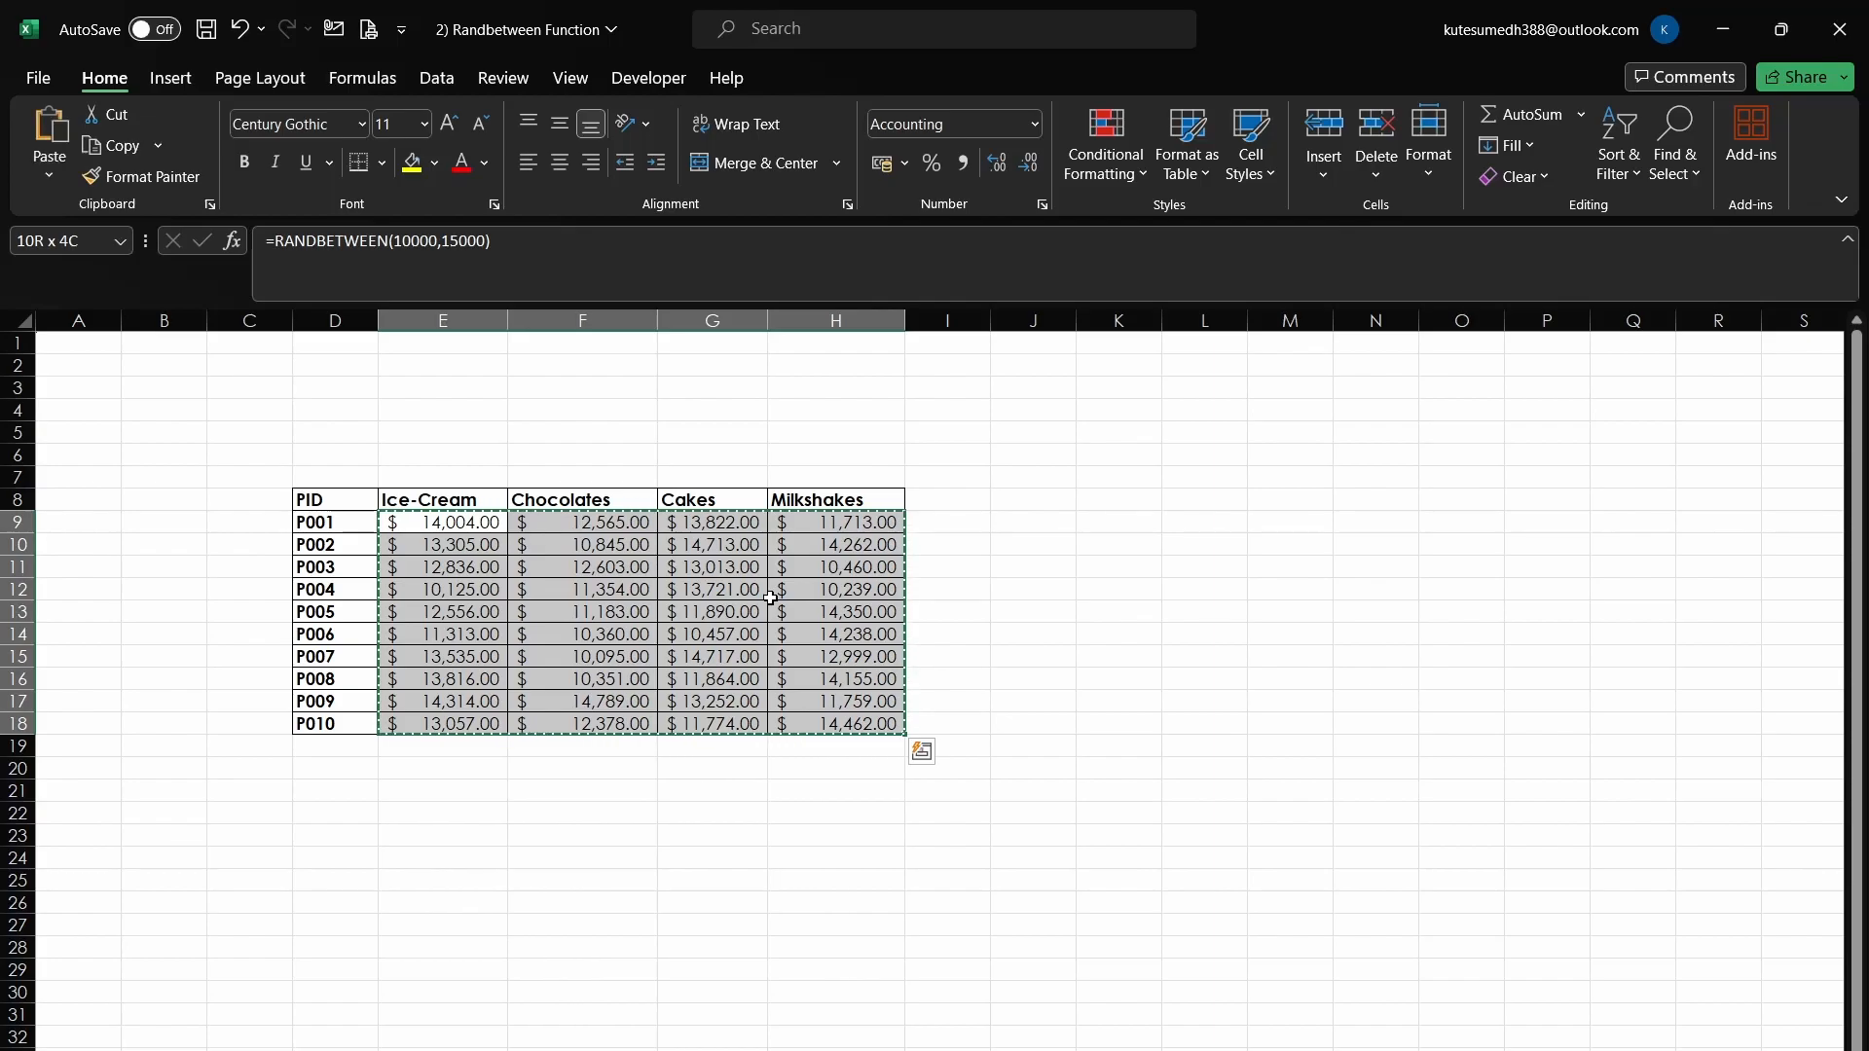
key(ctrl+alt+v)
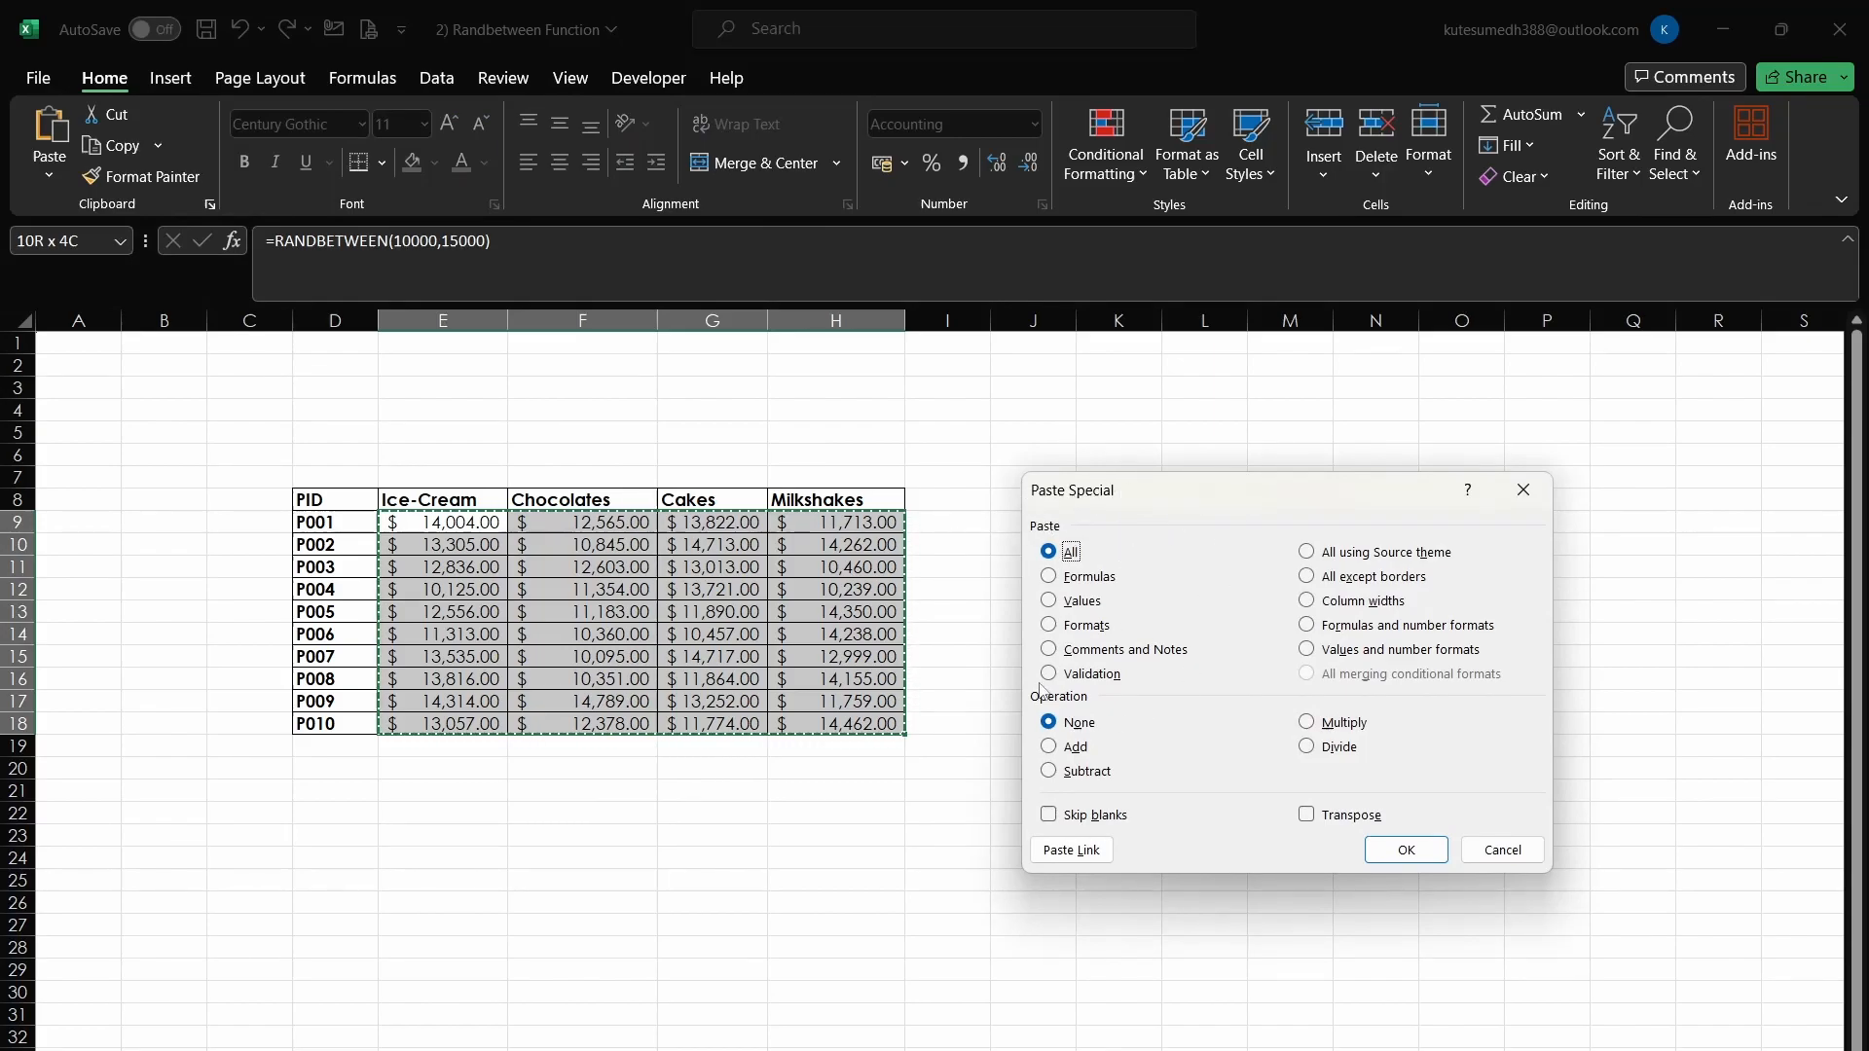
click(1049, 601)
click(1400, 849)
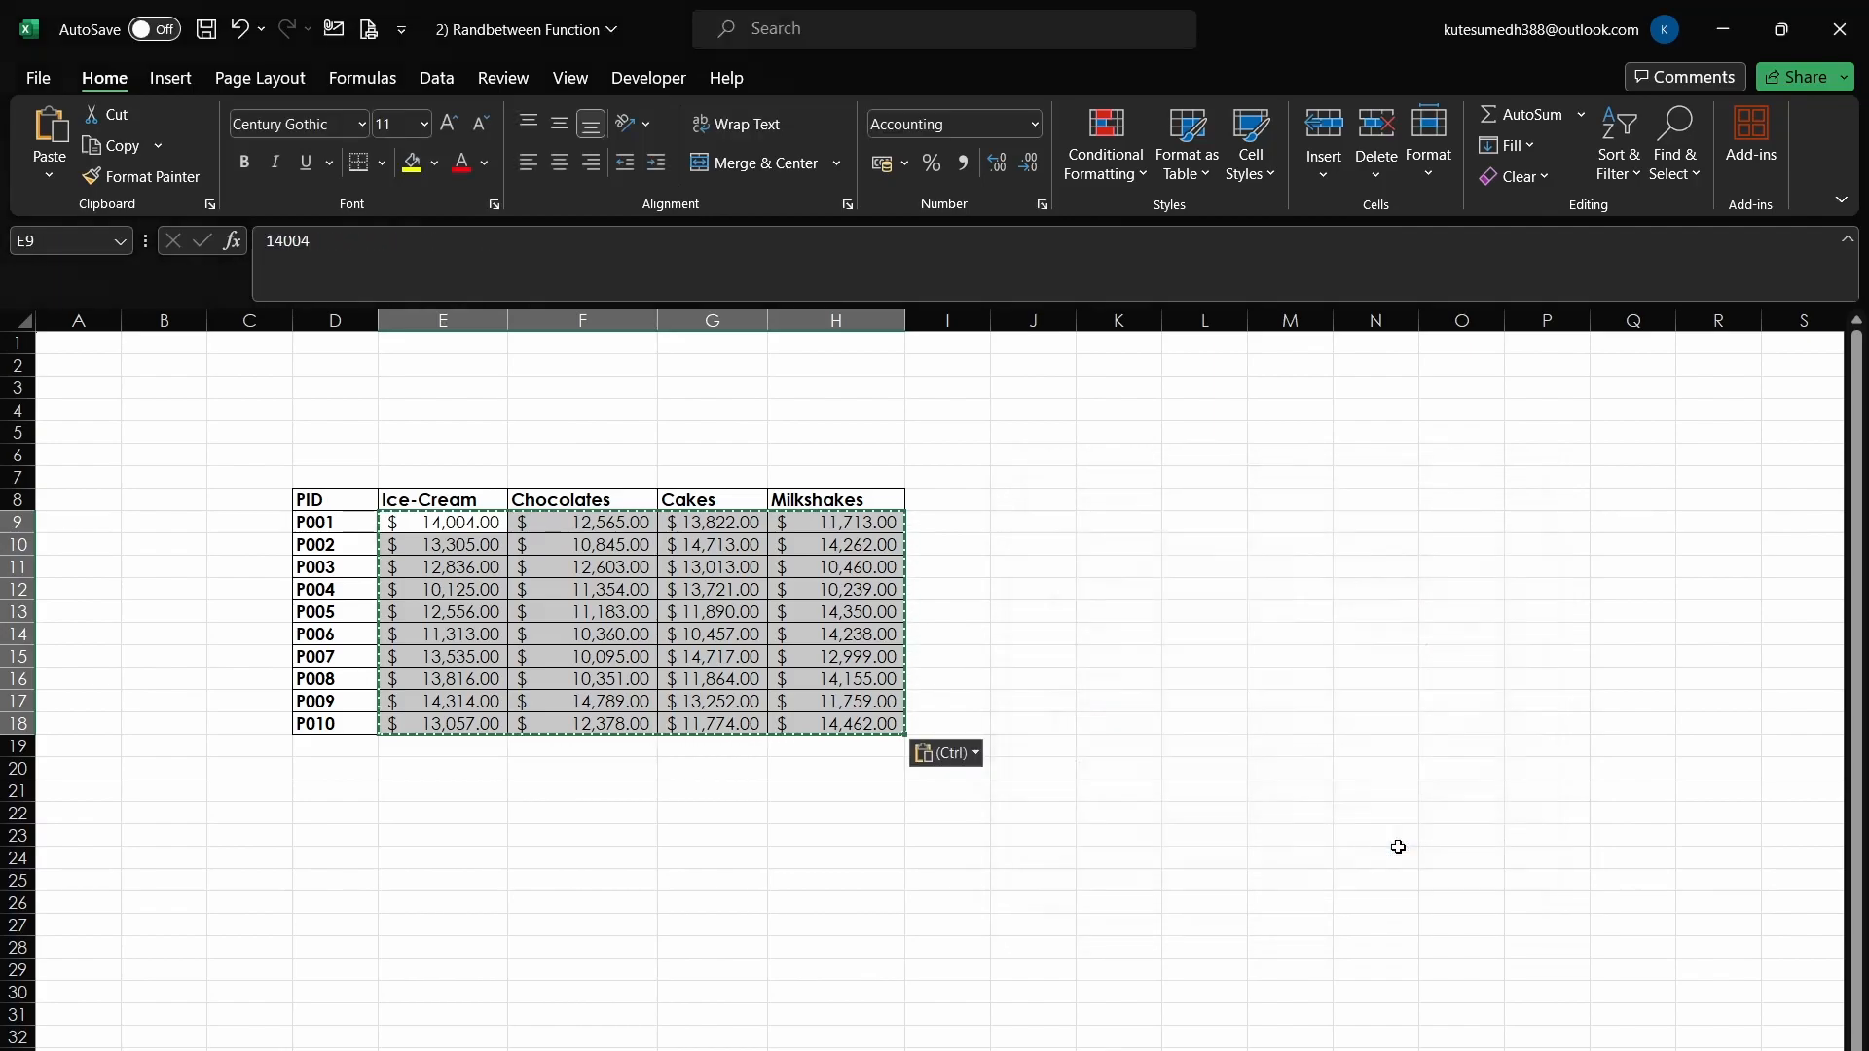
key(Escape)
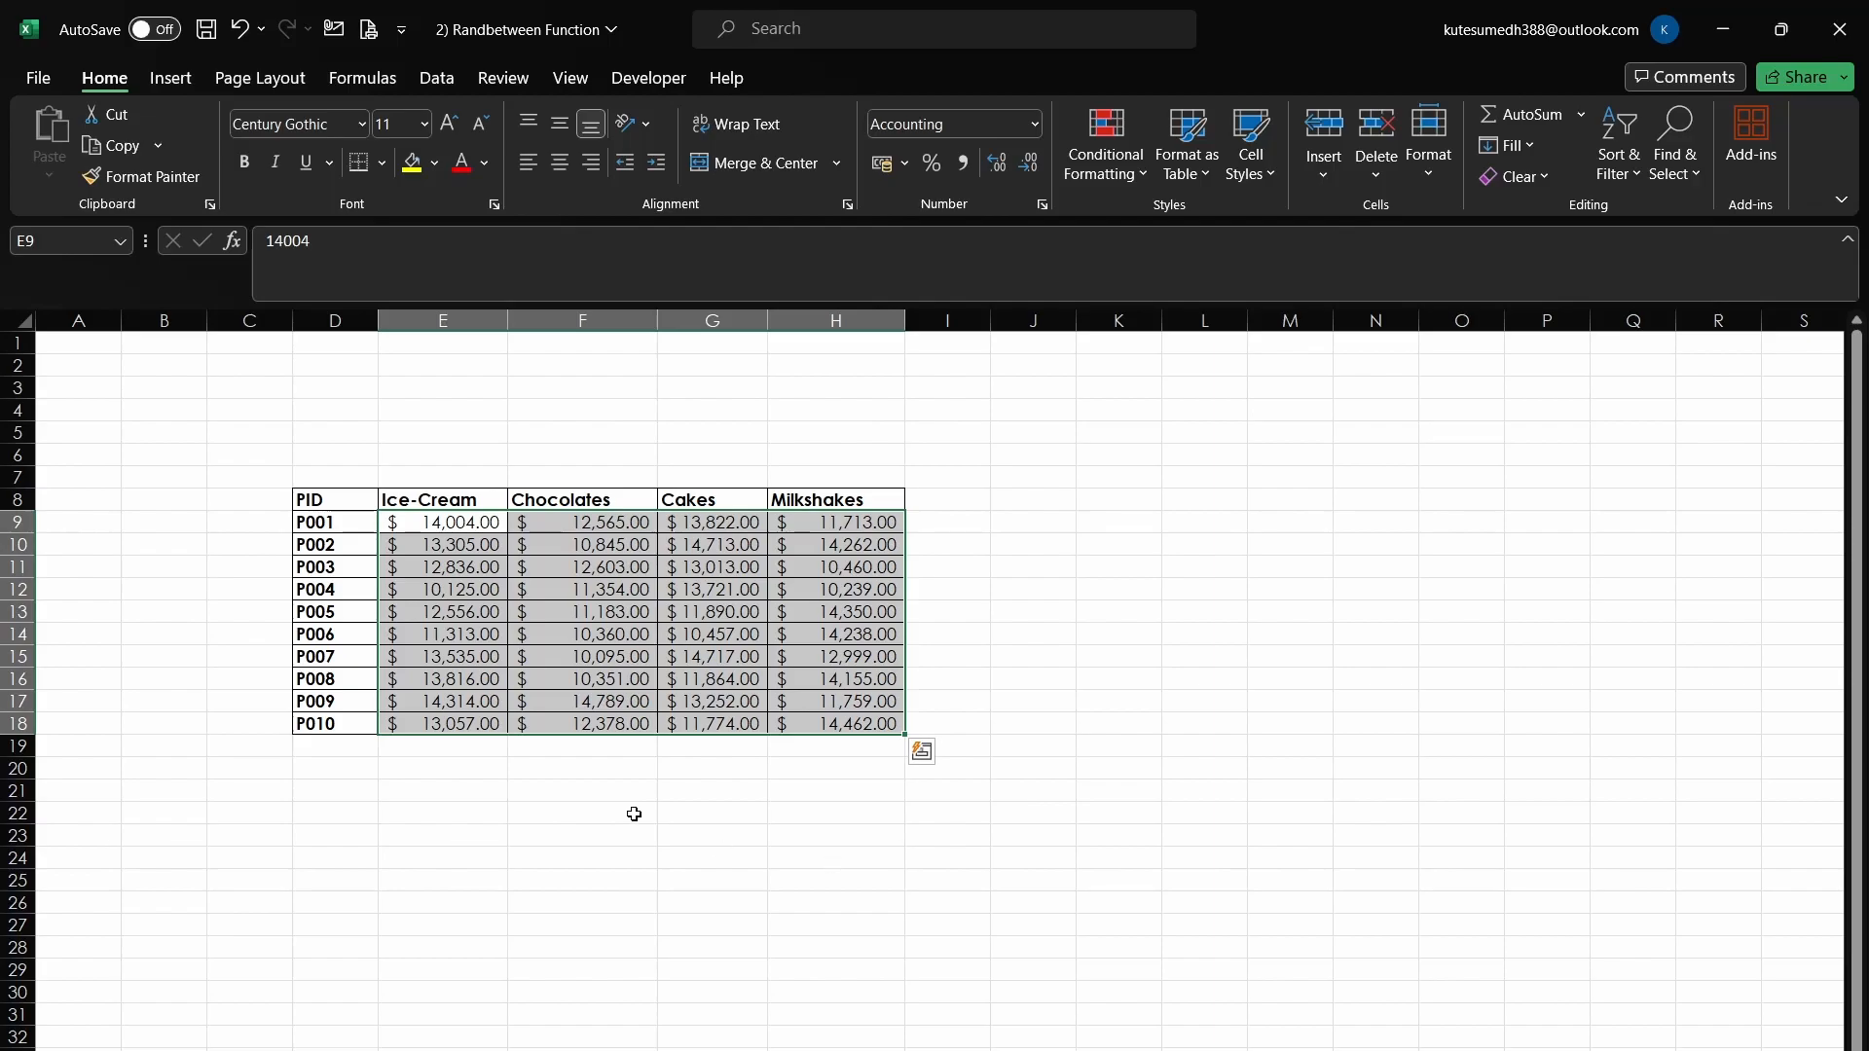
Check cells E9, F11, F10 and F12 to verify whether they hold fixed numbers instead of formulas.
click(458, 529)
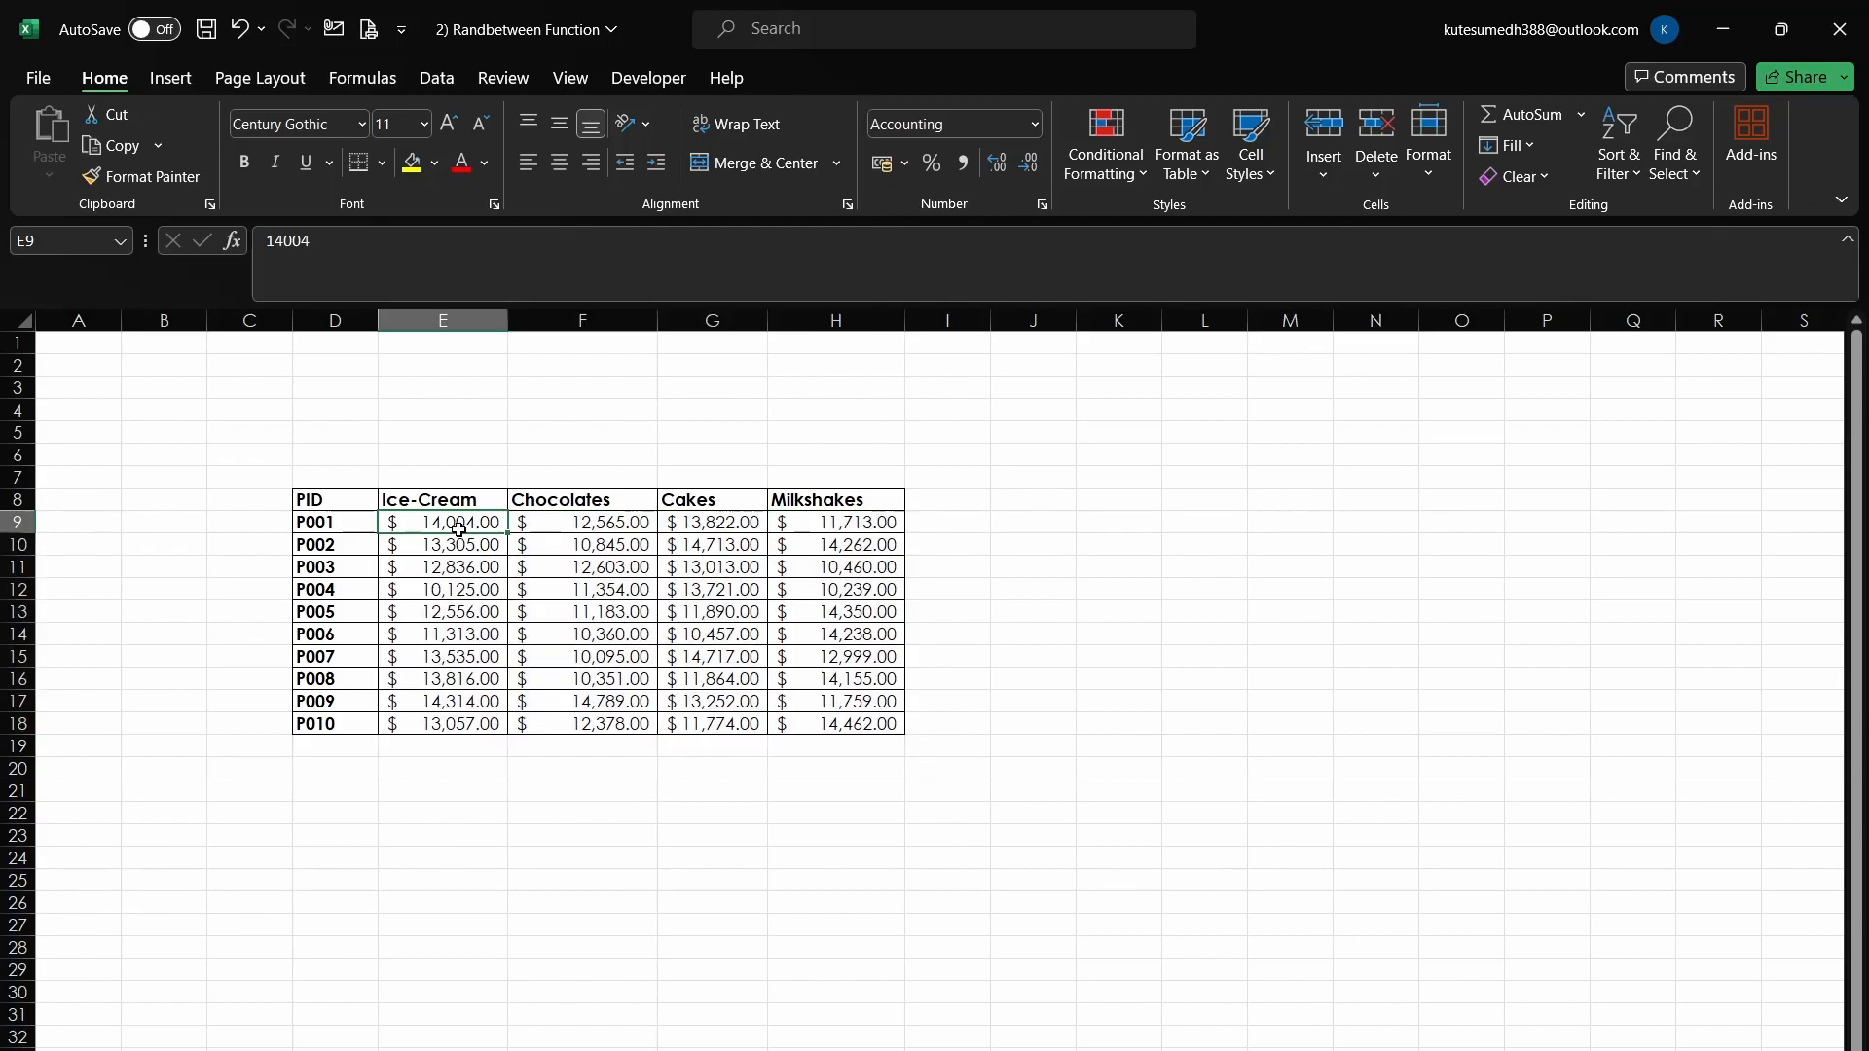
click(601, 569)
double_click(620, 547)
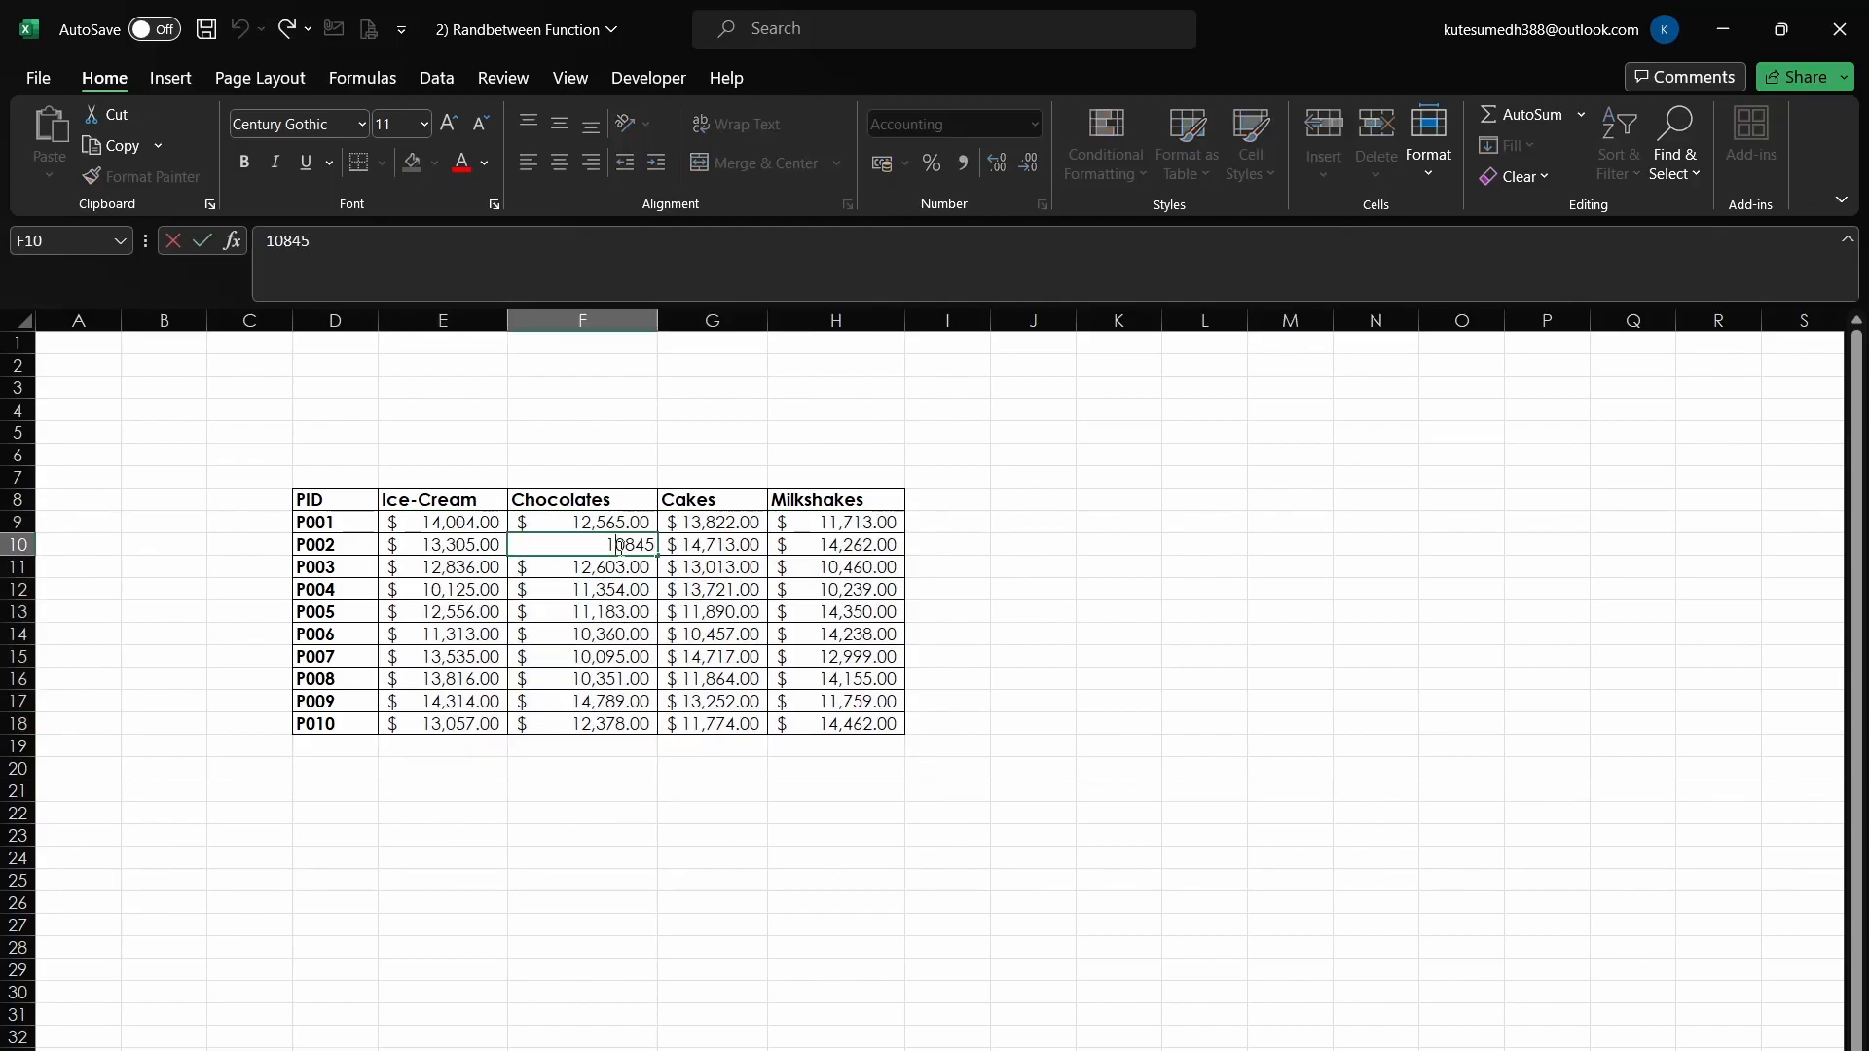
click(1005, 672)
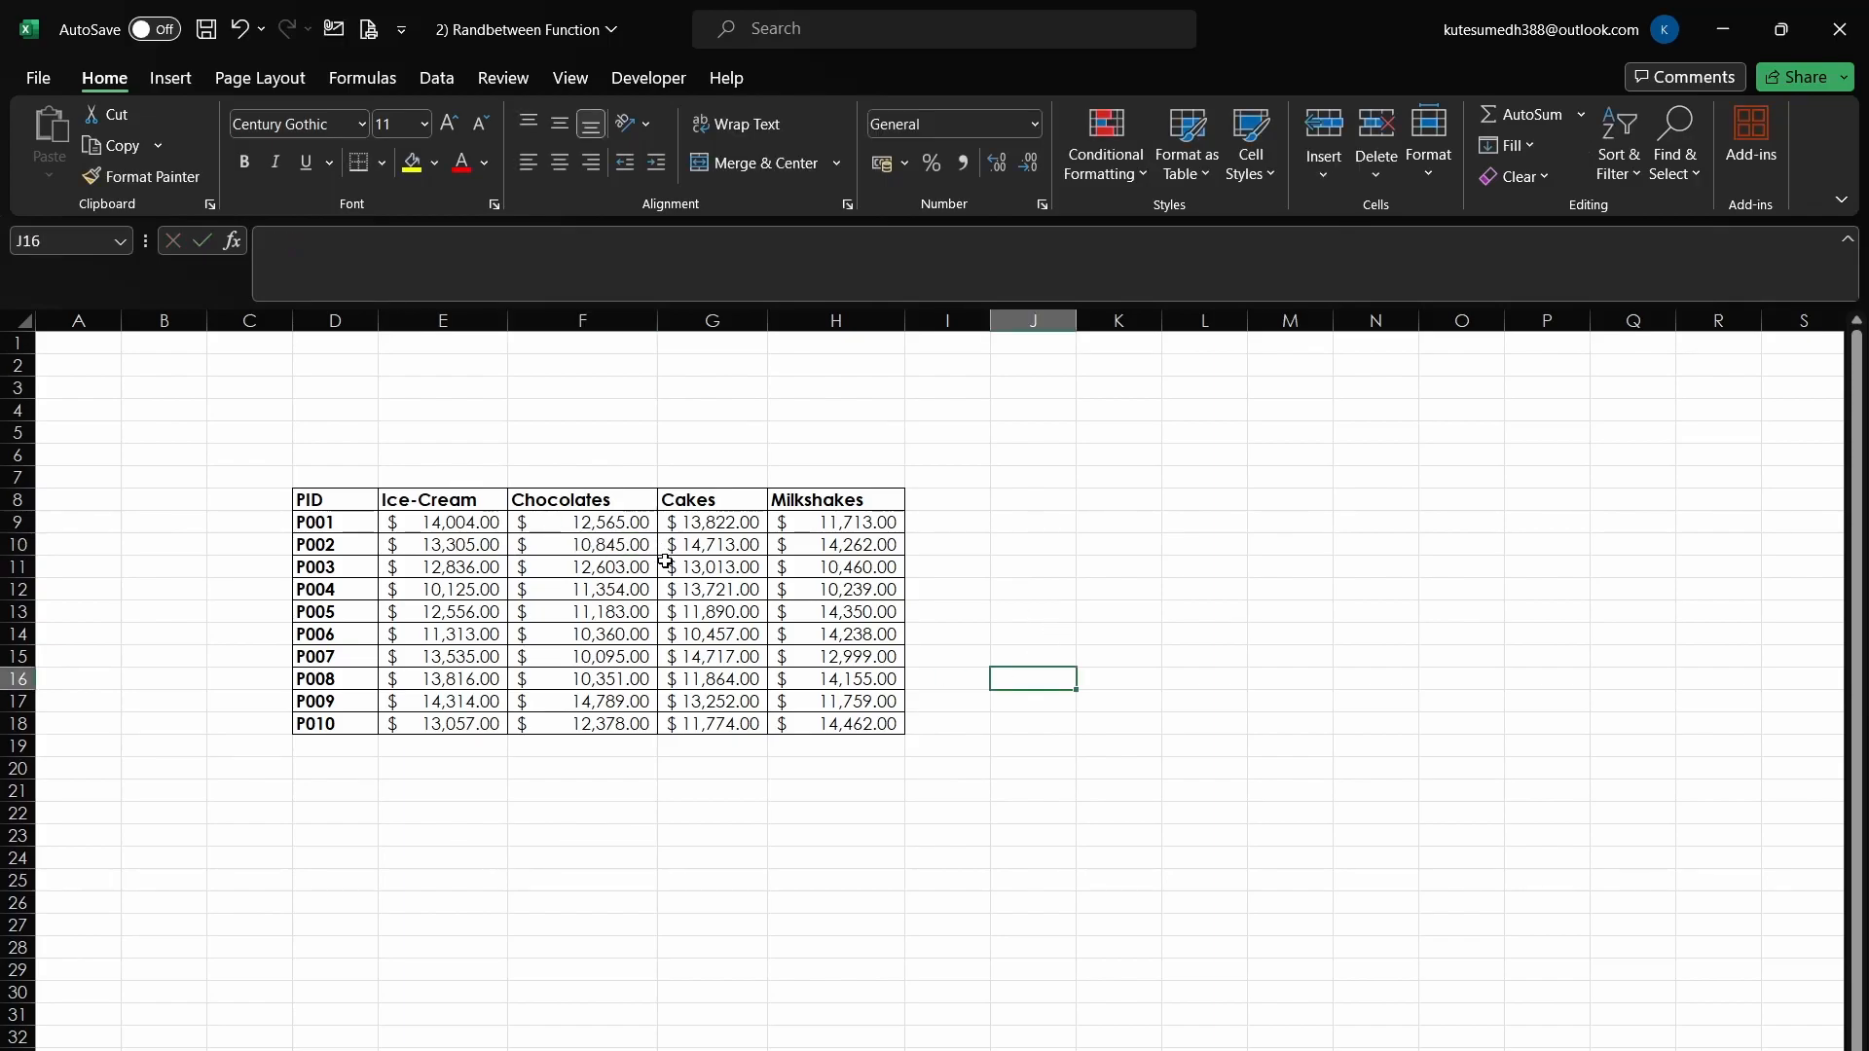
click(596, 587)
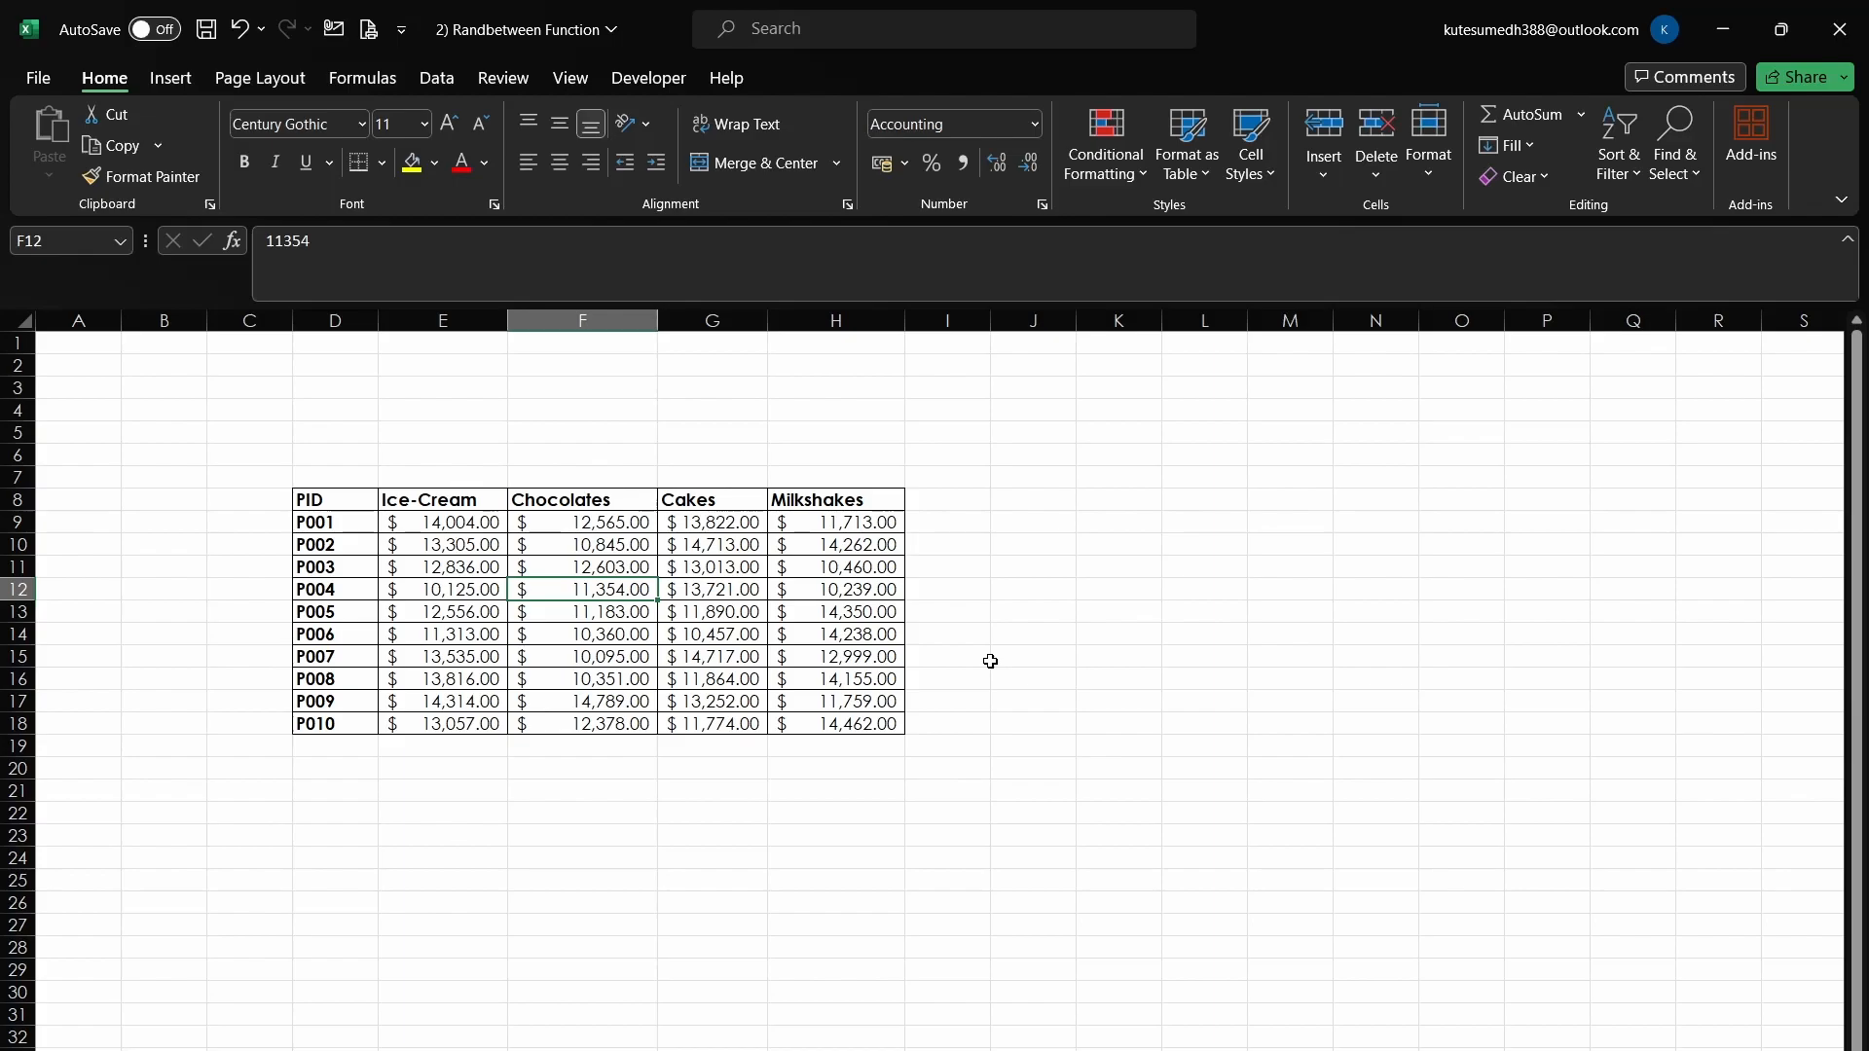
Review the filled ranges E9:H18 in the PID table and B2:E11 in the names table on the other worksheet.
drag(469, 522, 834, 721)
click(983, 607)
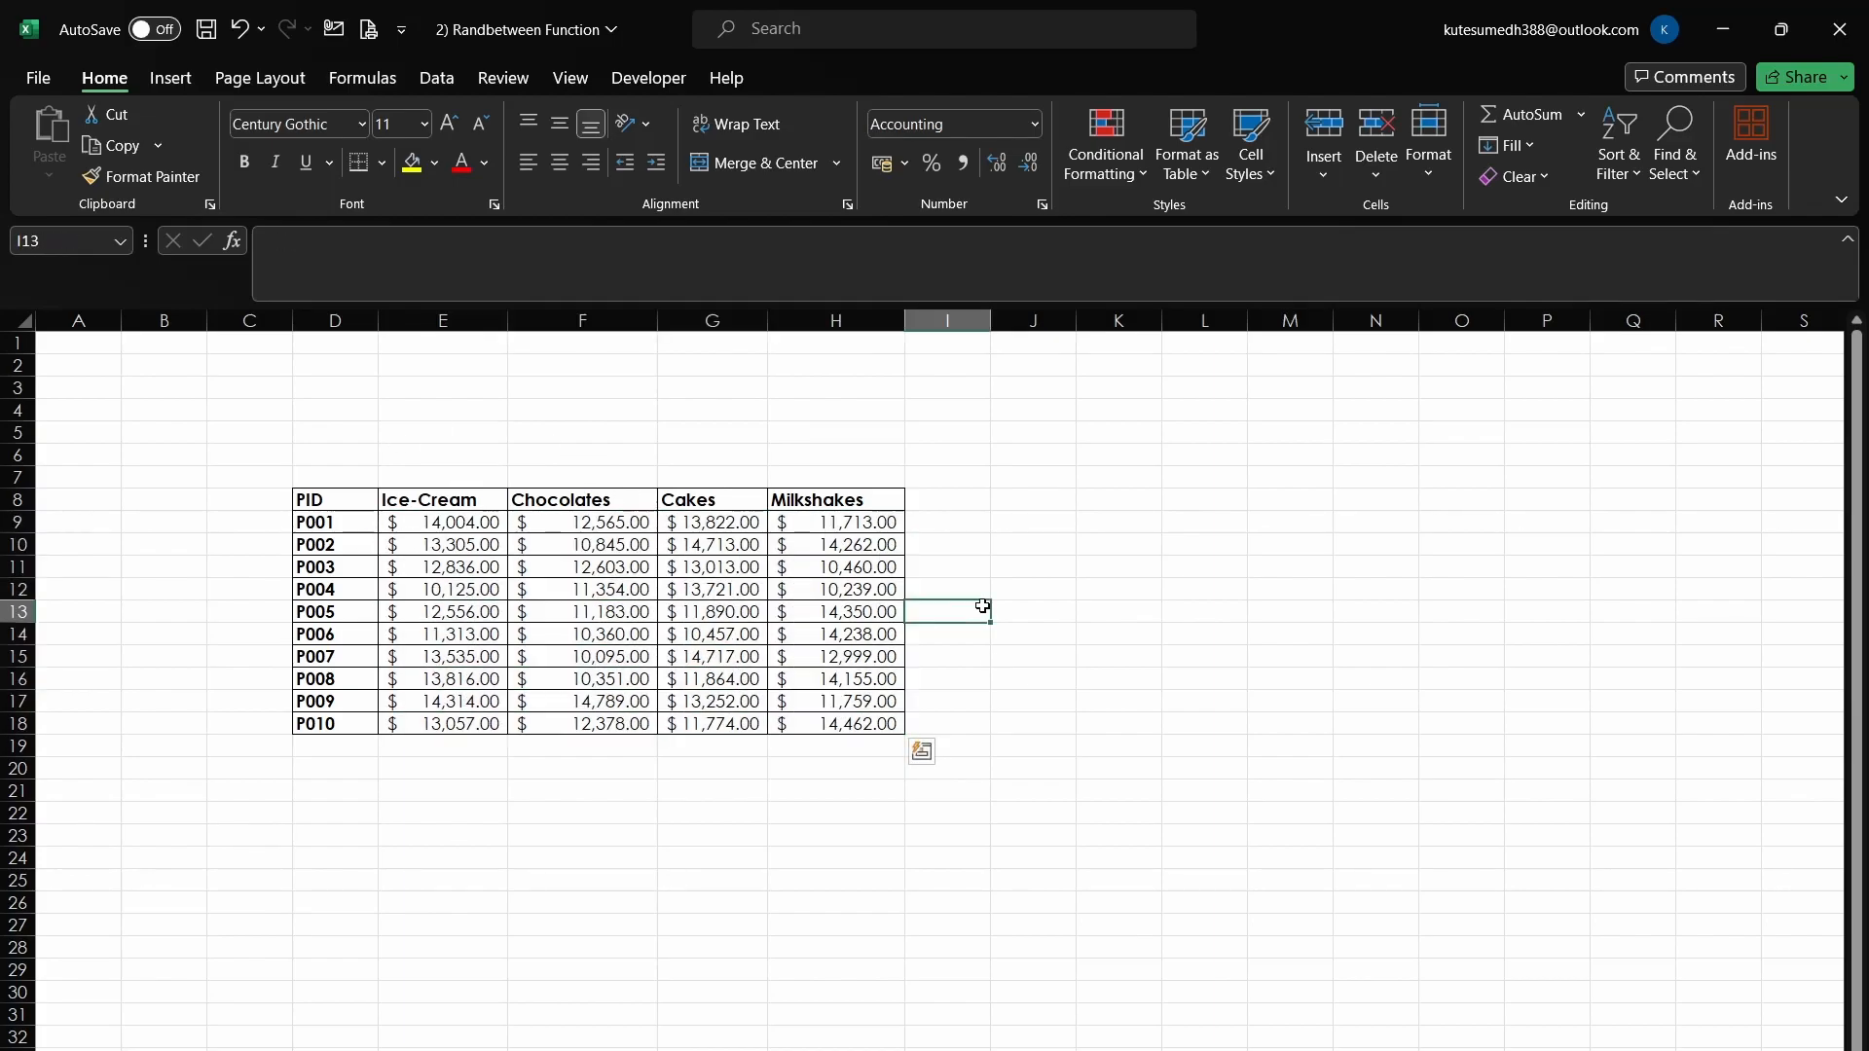
click(1166, 605)
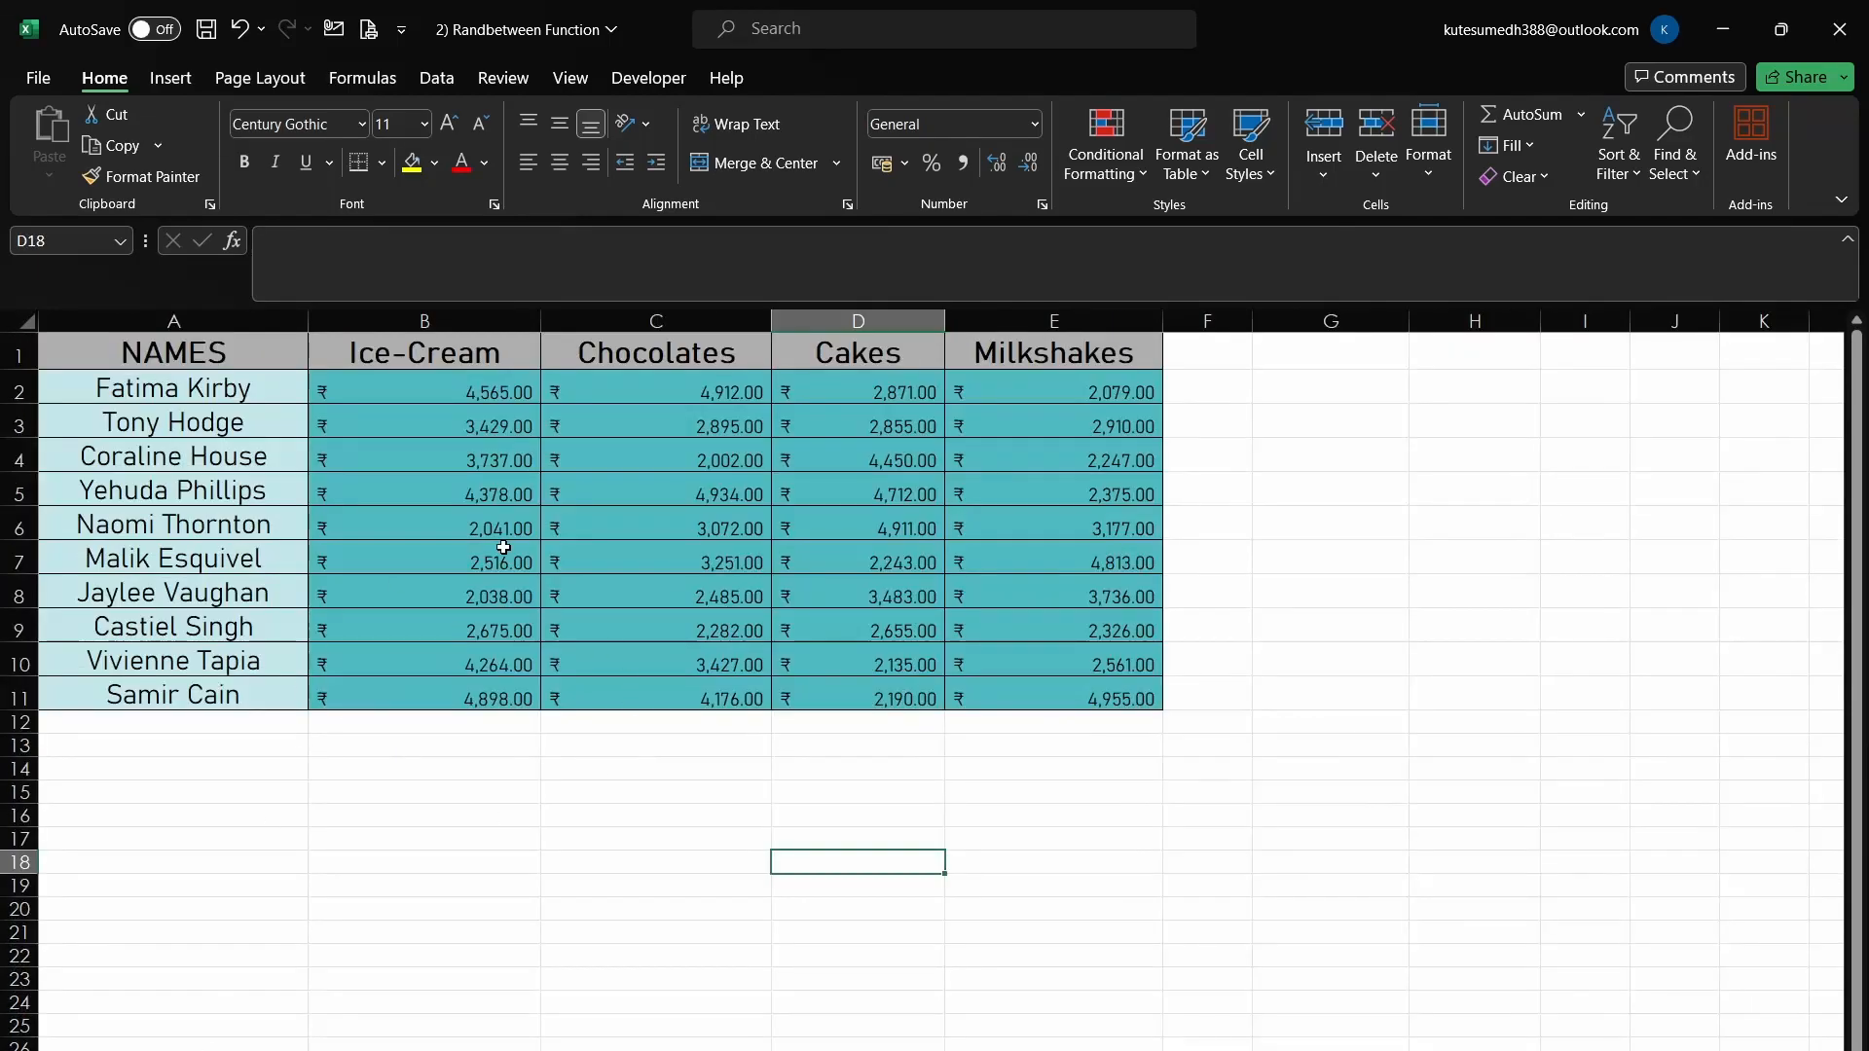
drag(487, 389, 1051, 690)
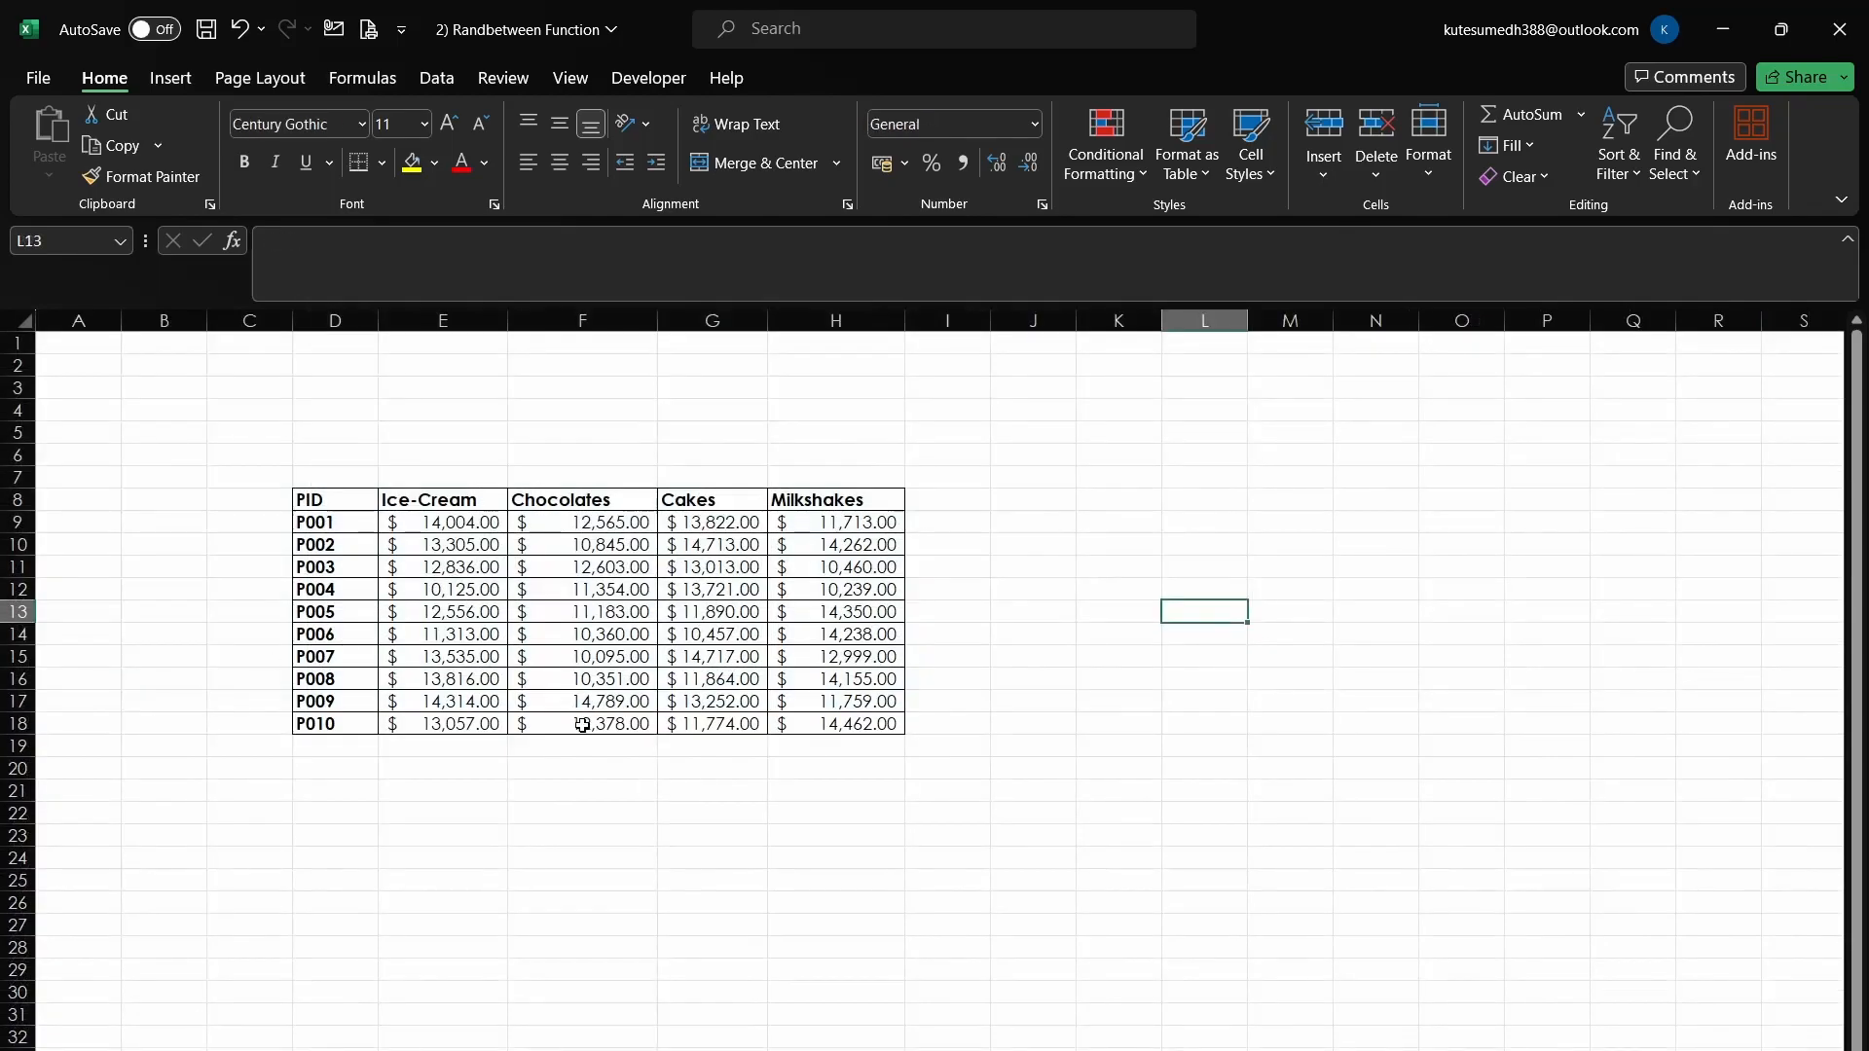
drag(455, 523, 827, 719)
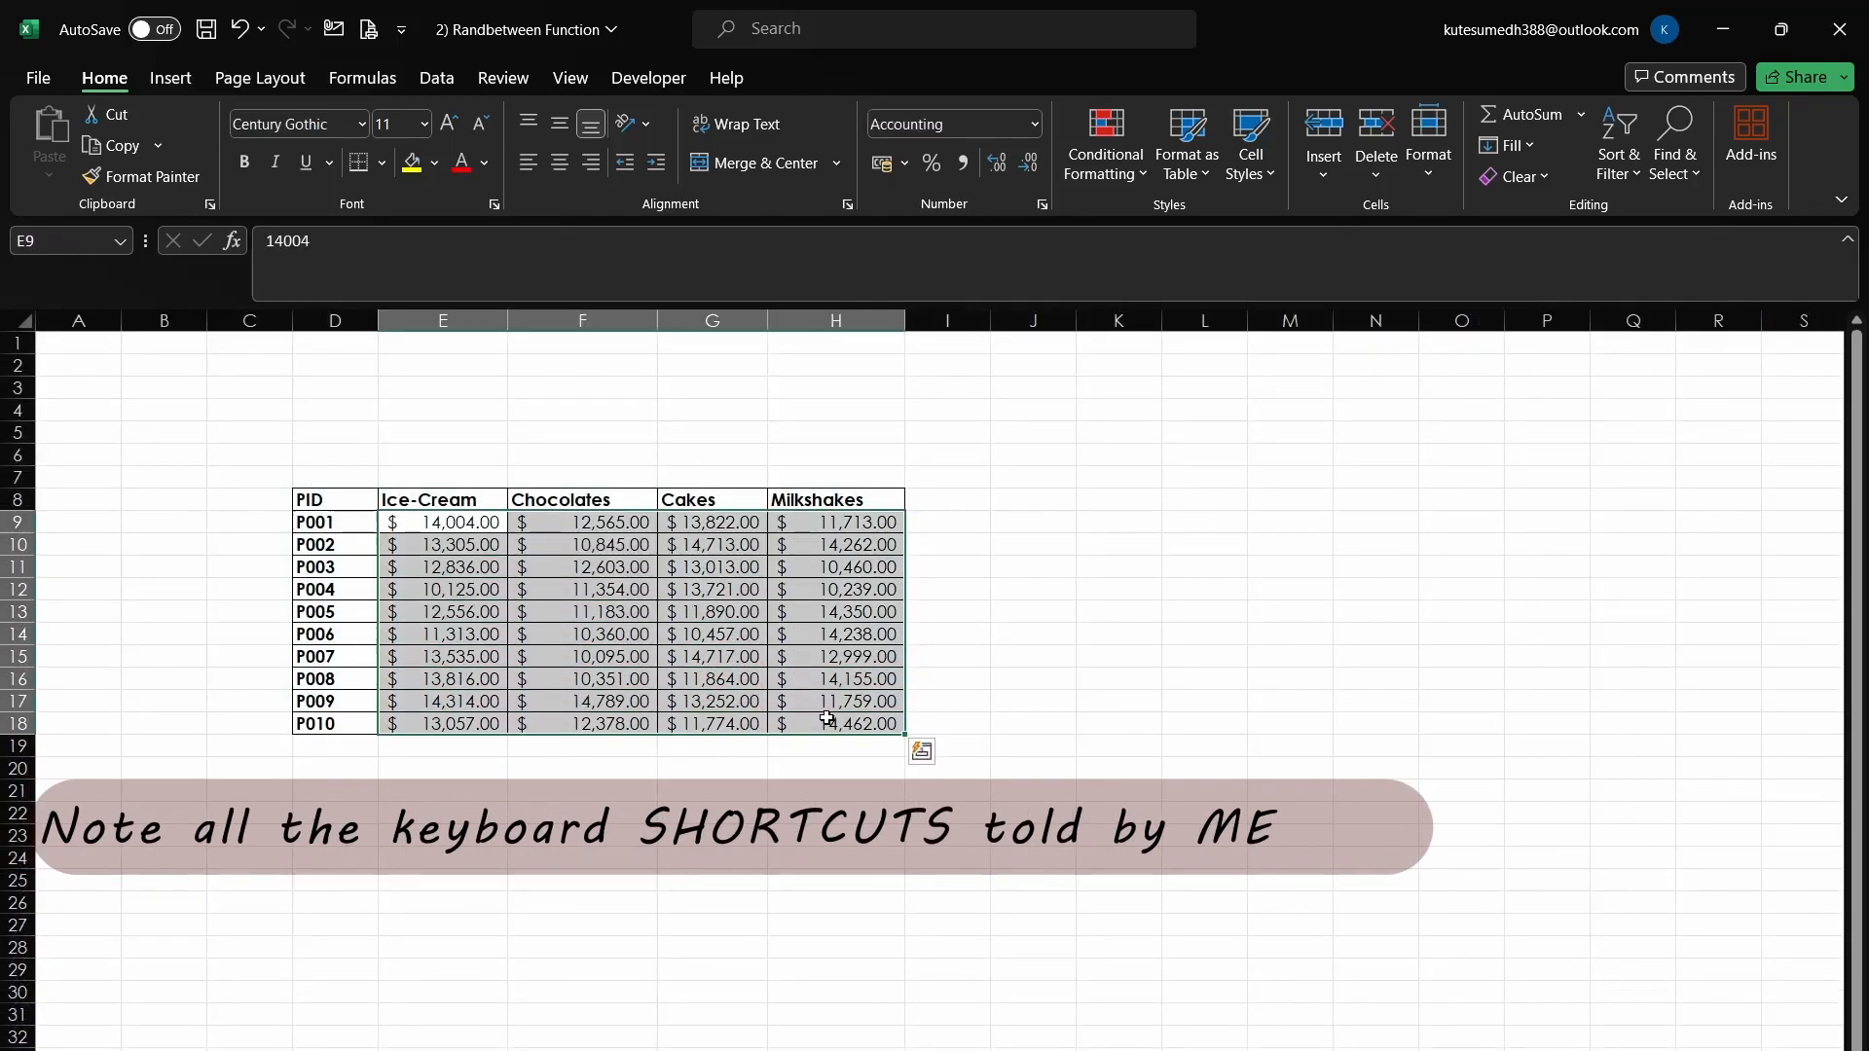
click(1110, 610)
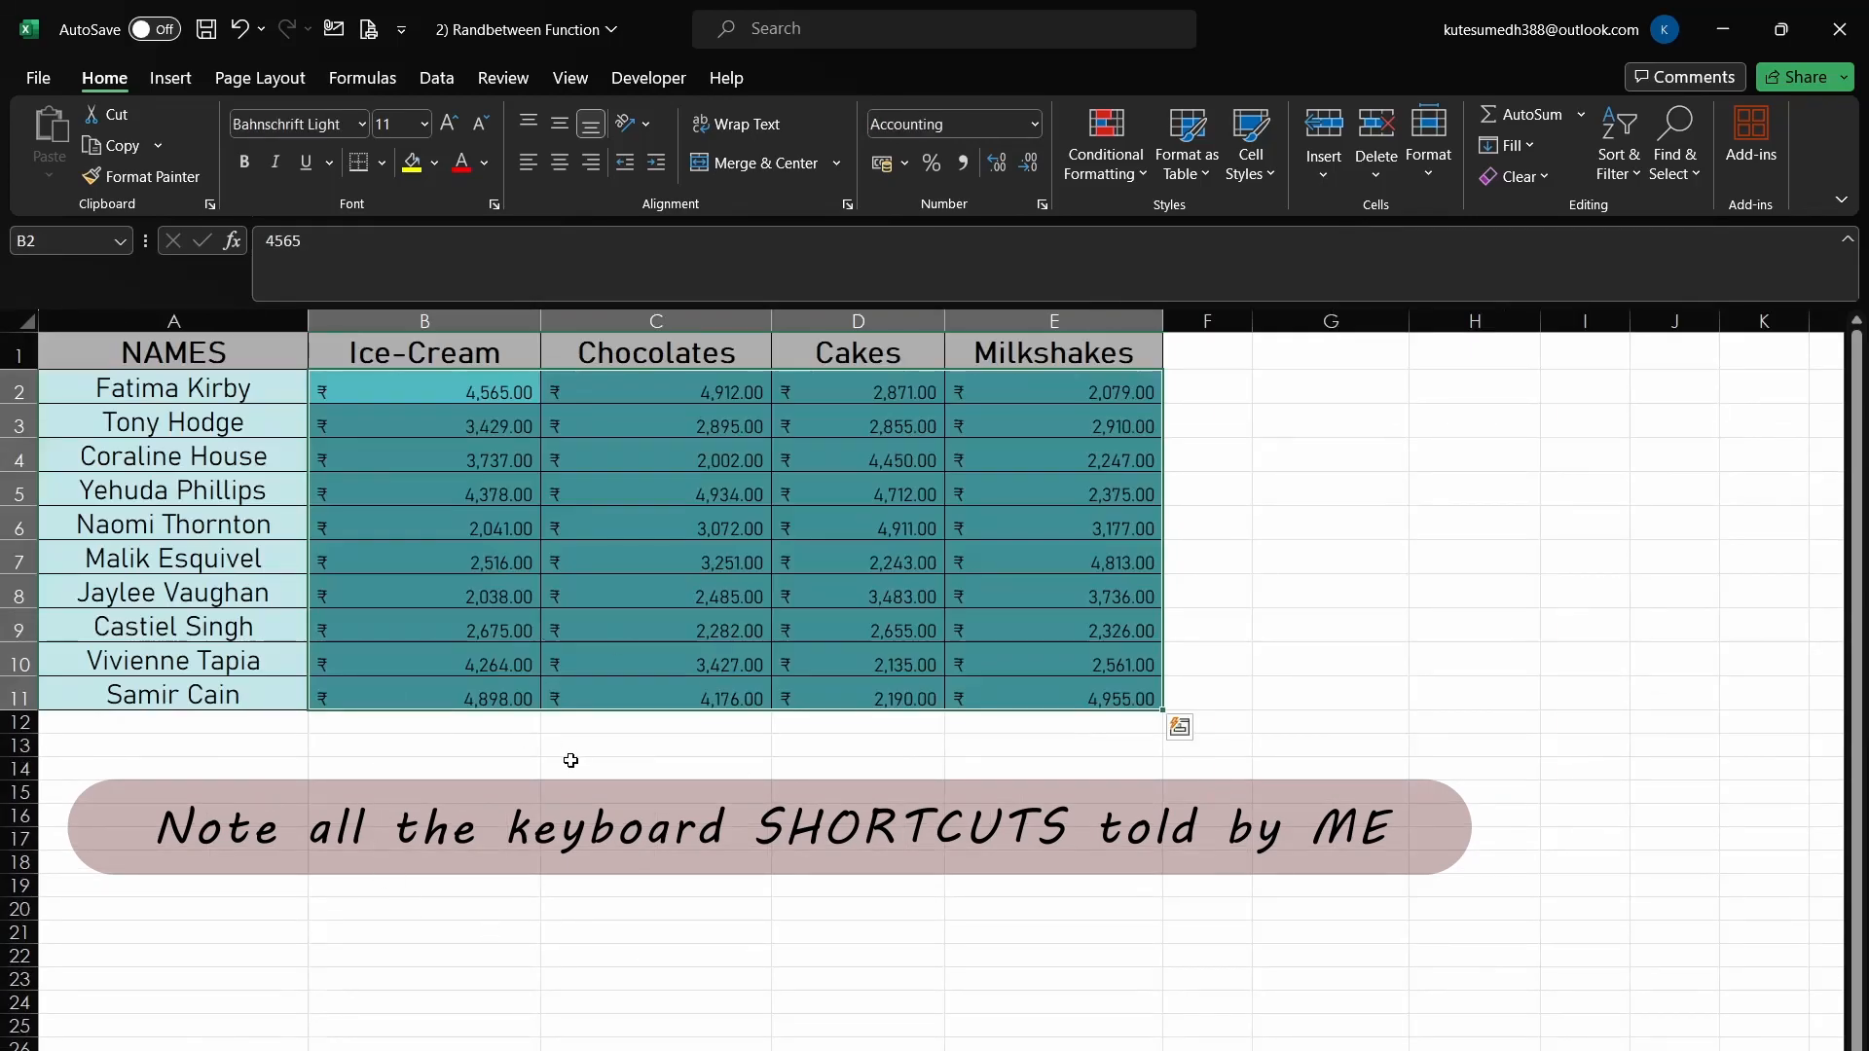
click(571, 761)
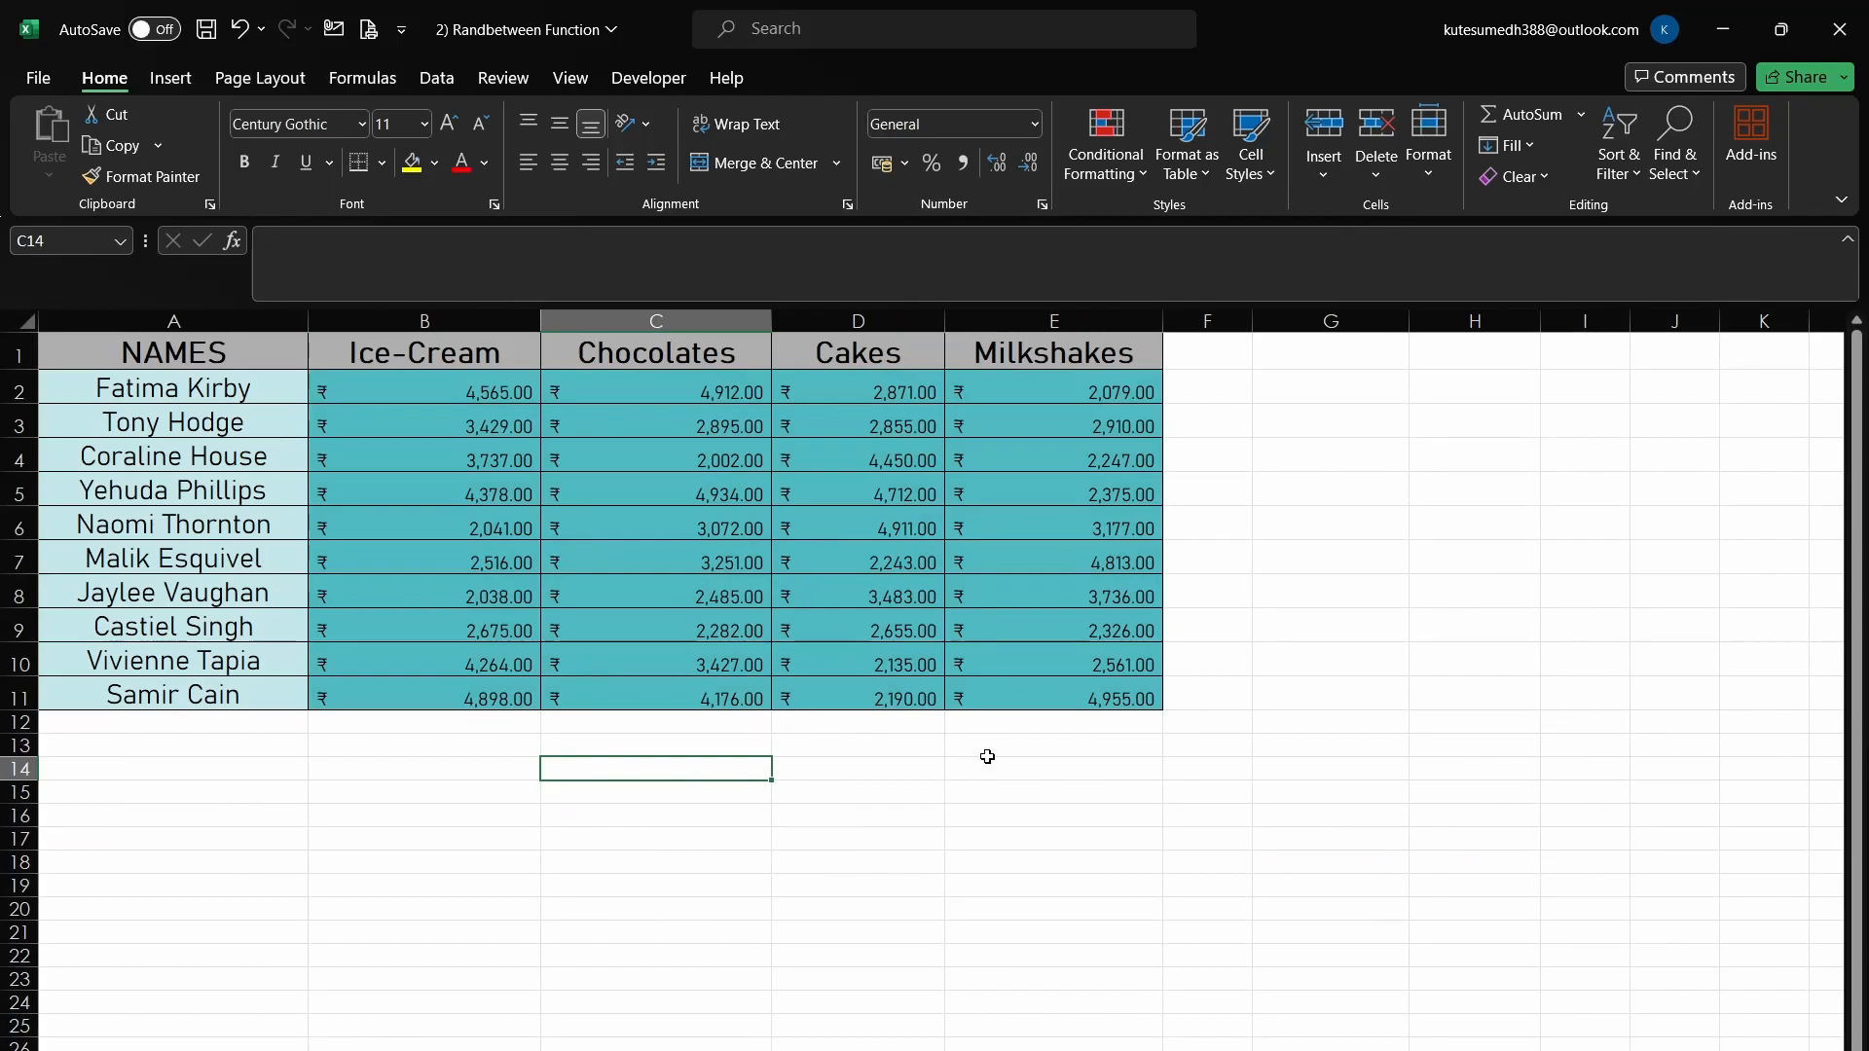